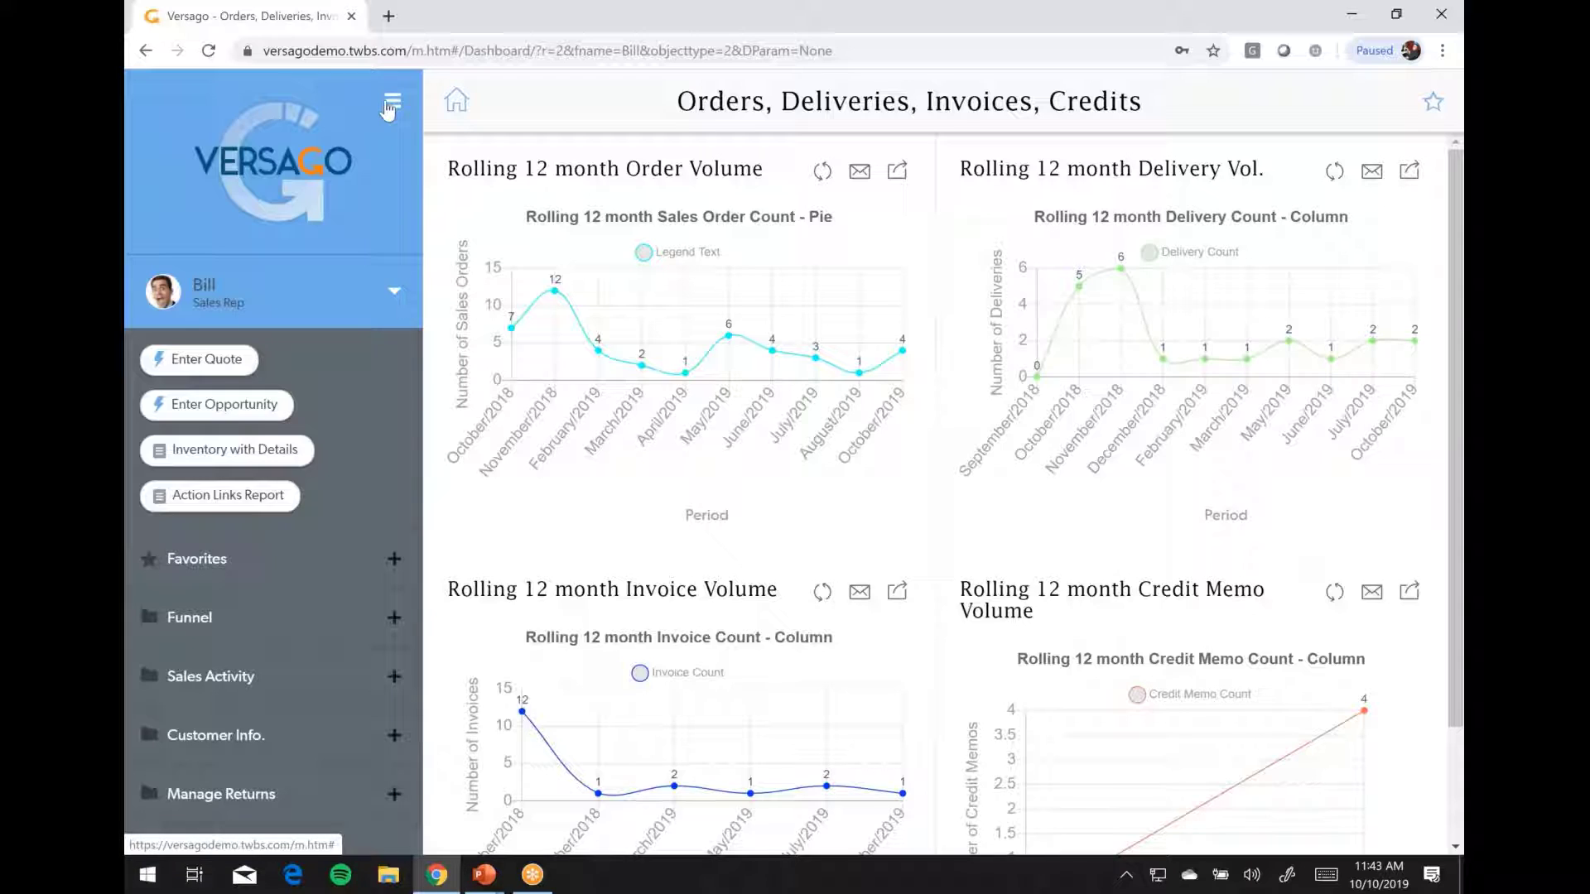
Open a new Sales Opportunity form and review its prospect, opportunity and internal detail fields.
click(388, 103)
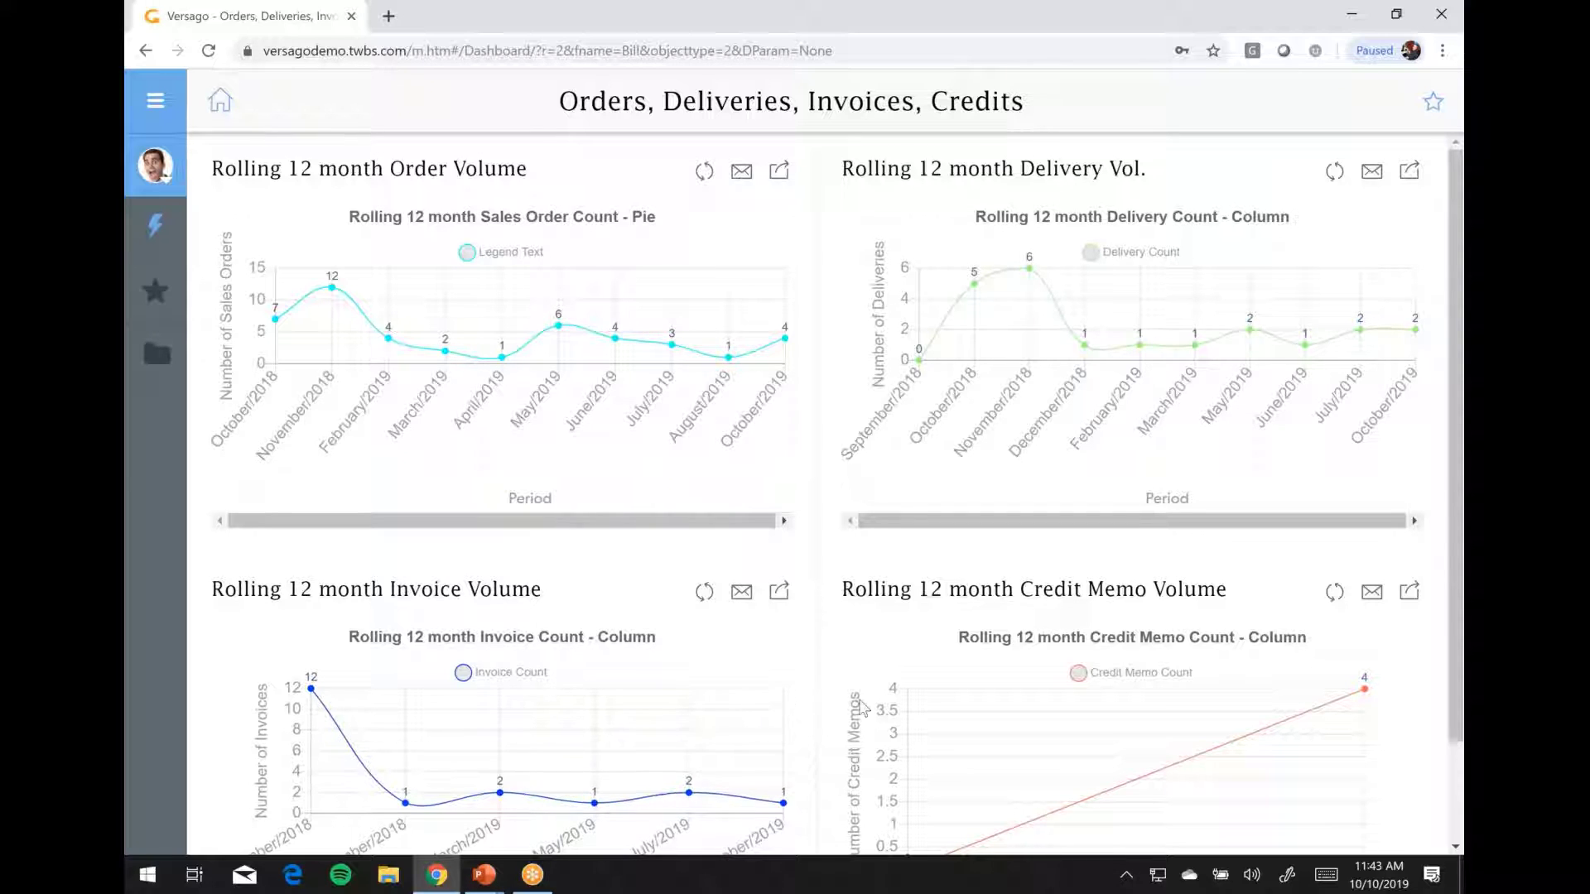
click(152, 237)
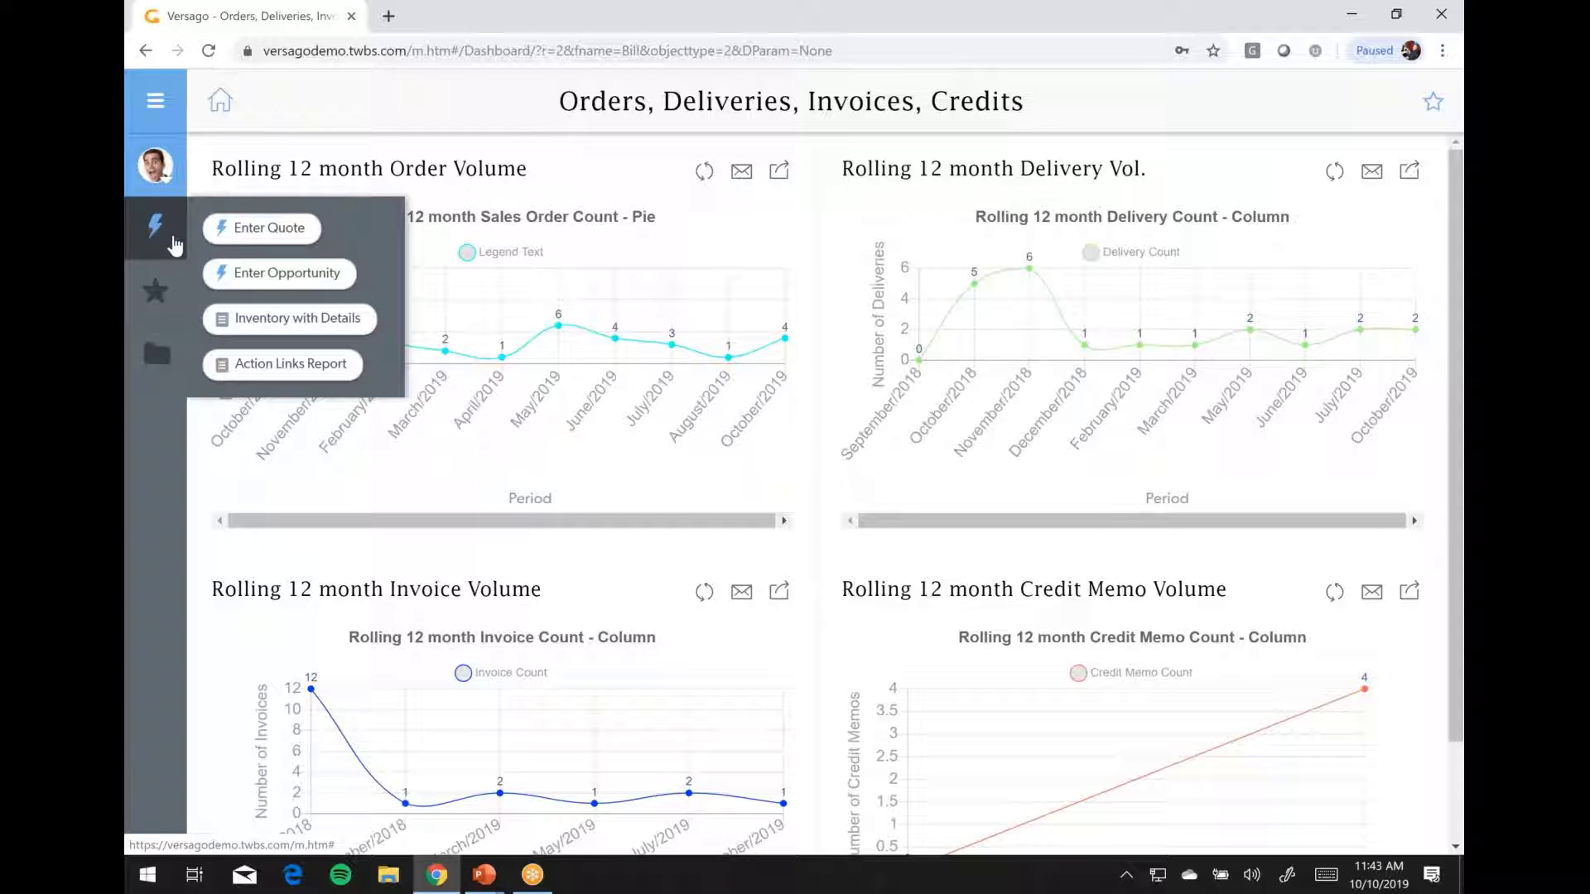
click(273, 274)
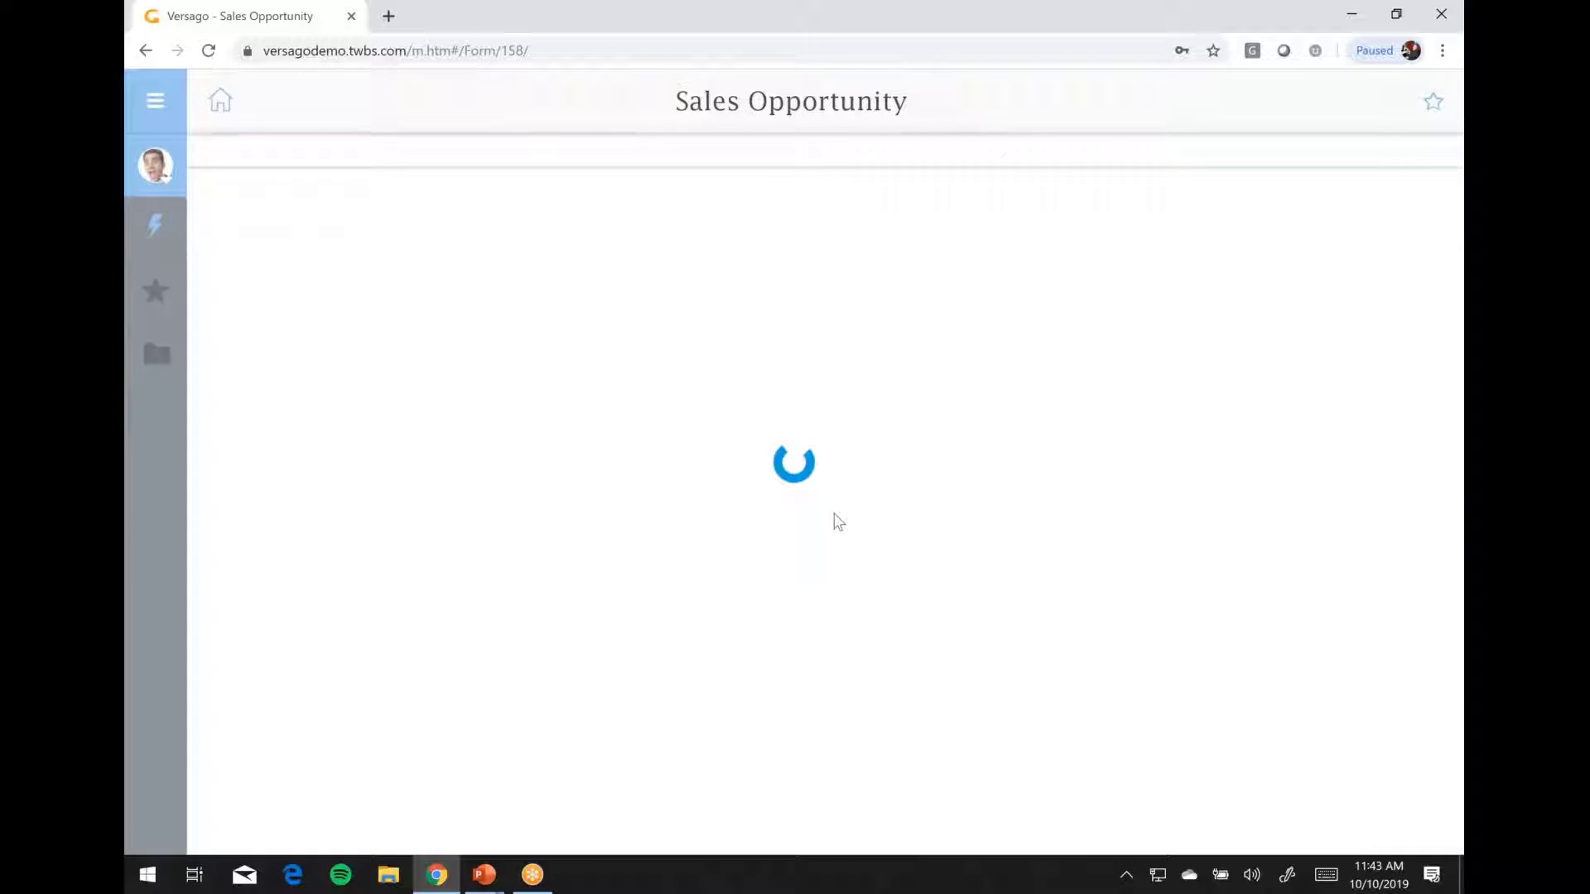
scroll(671, 412, down, 2)
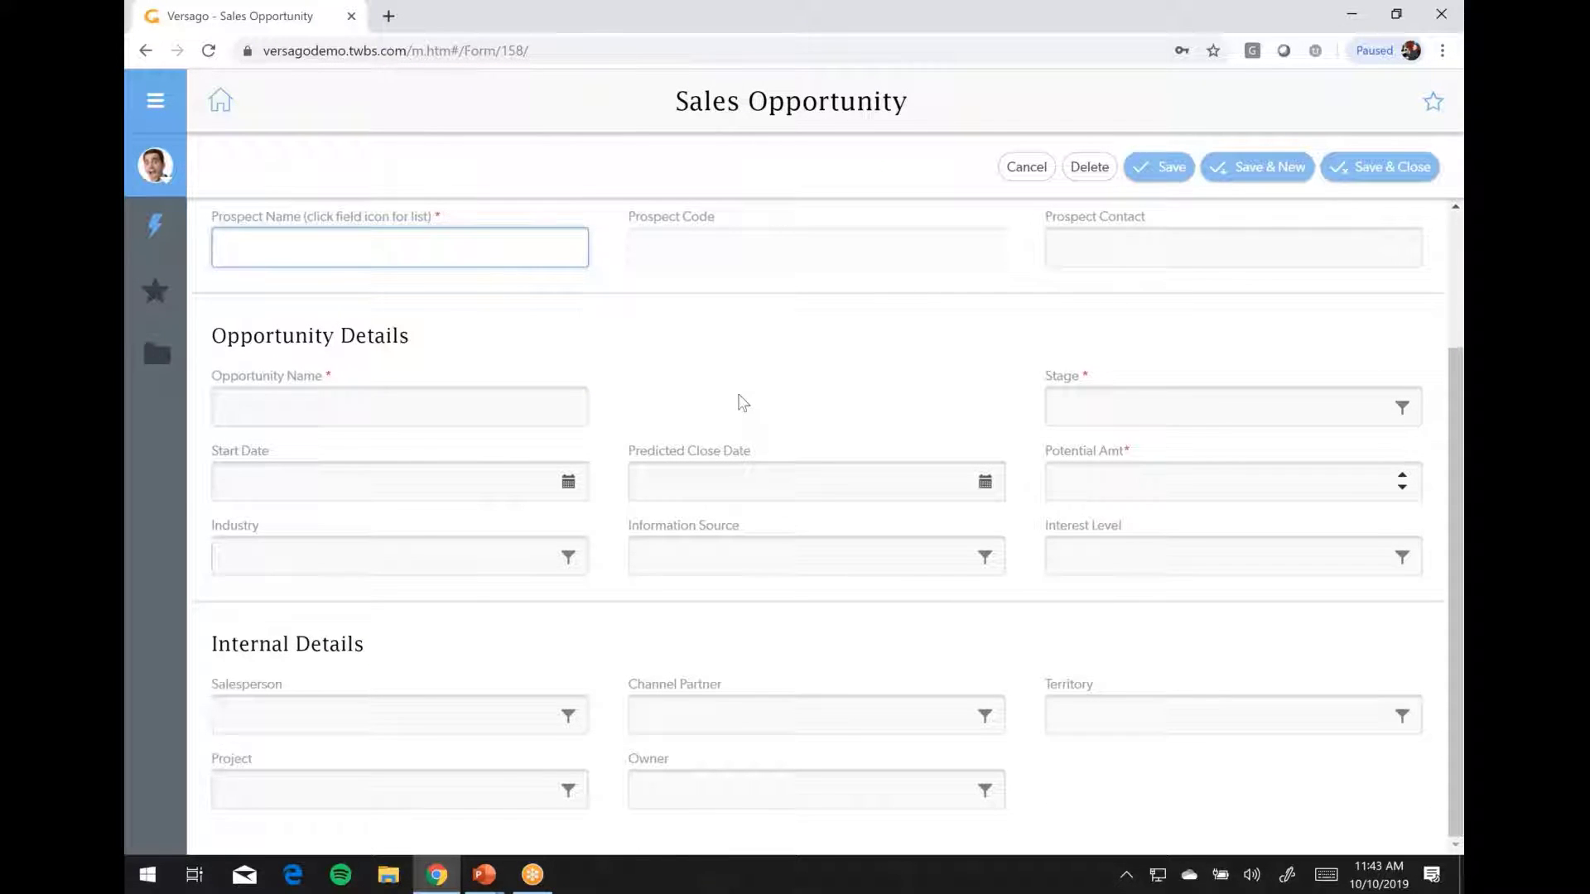
scroll(740, 404, up, 2)
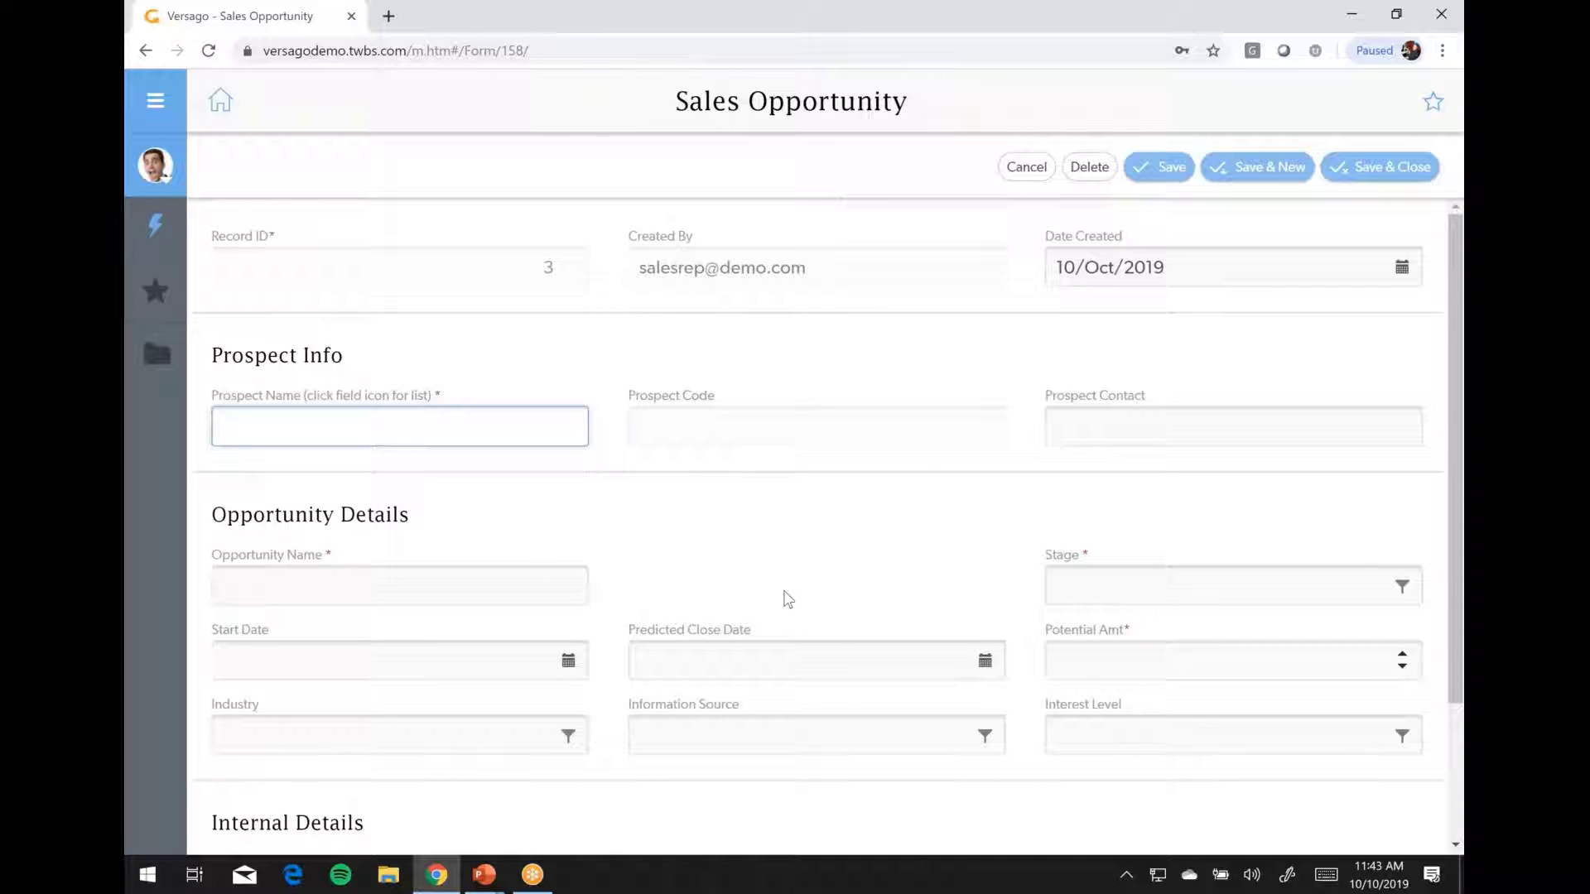
scroll(778, 583, down, 2)
scroll(795, 530, up, 2)
Open the My Pipeline report from the Funnel folder and review its weighted value chart and opportunity table.
click(158, 378)
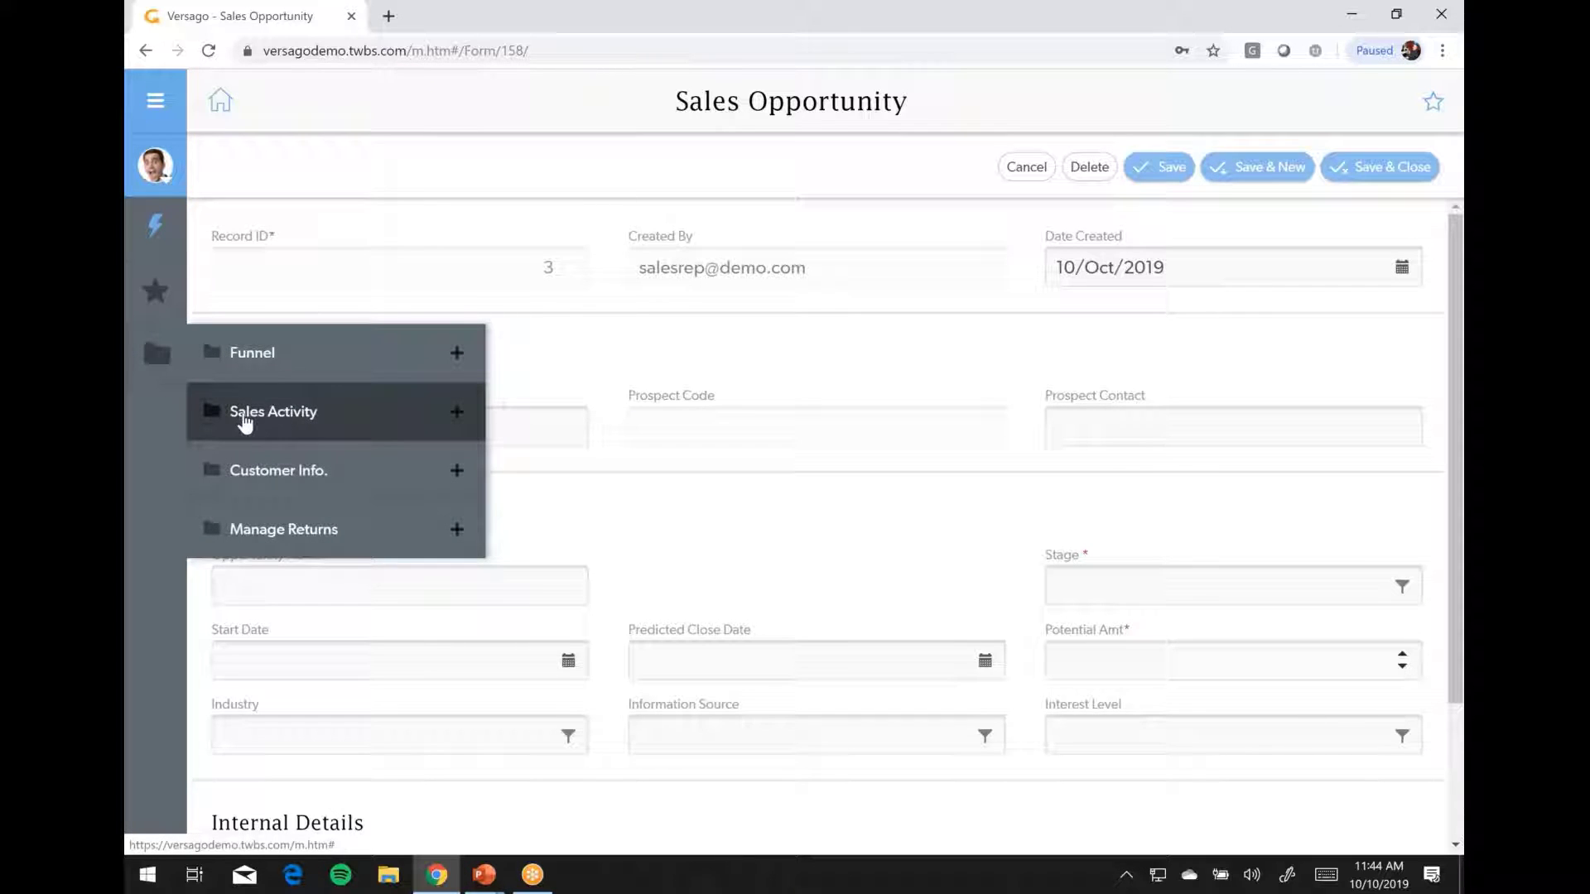
click(259, 363)
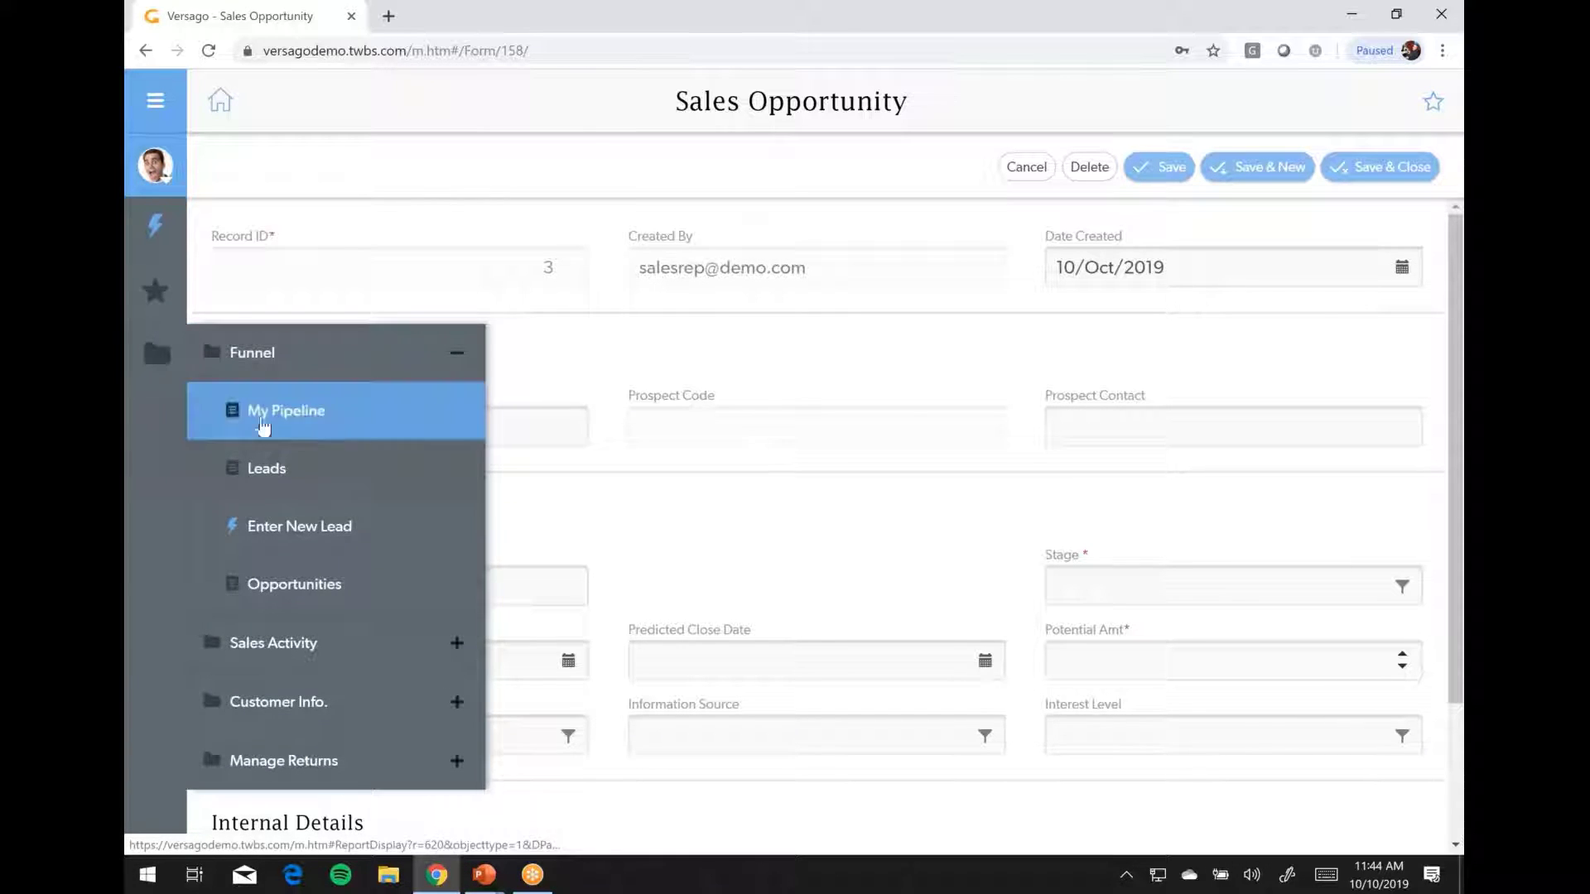
click(263, 425)
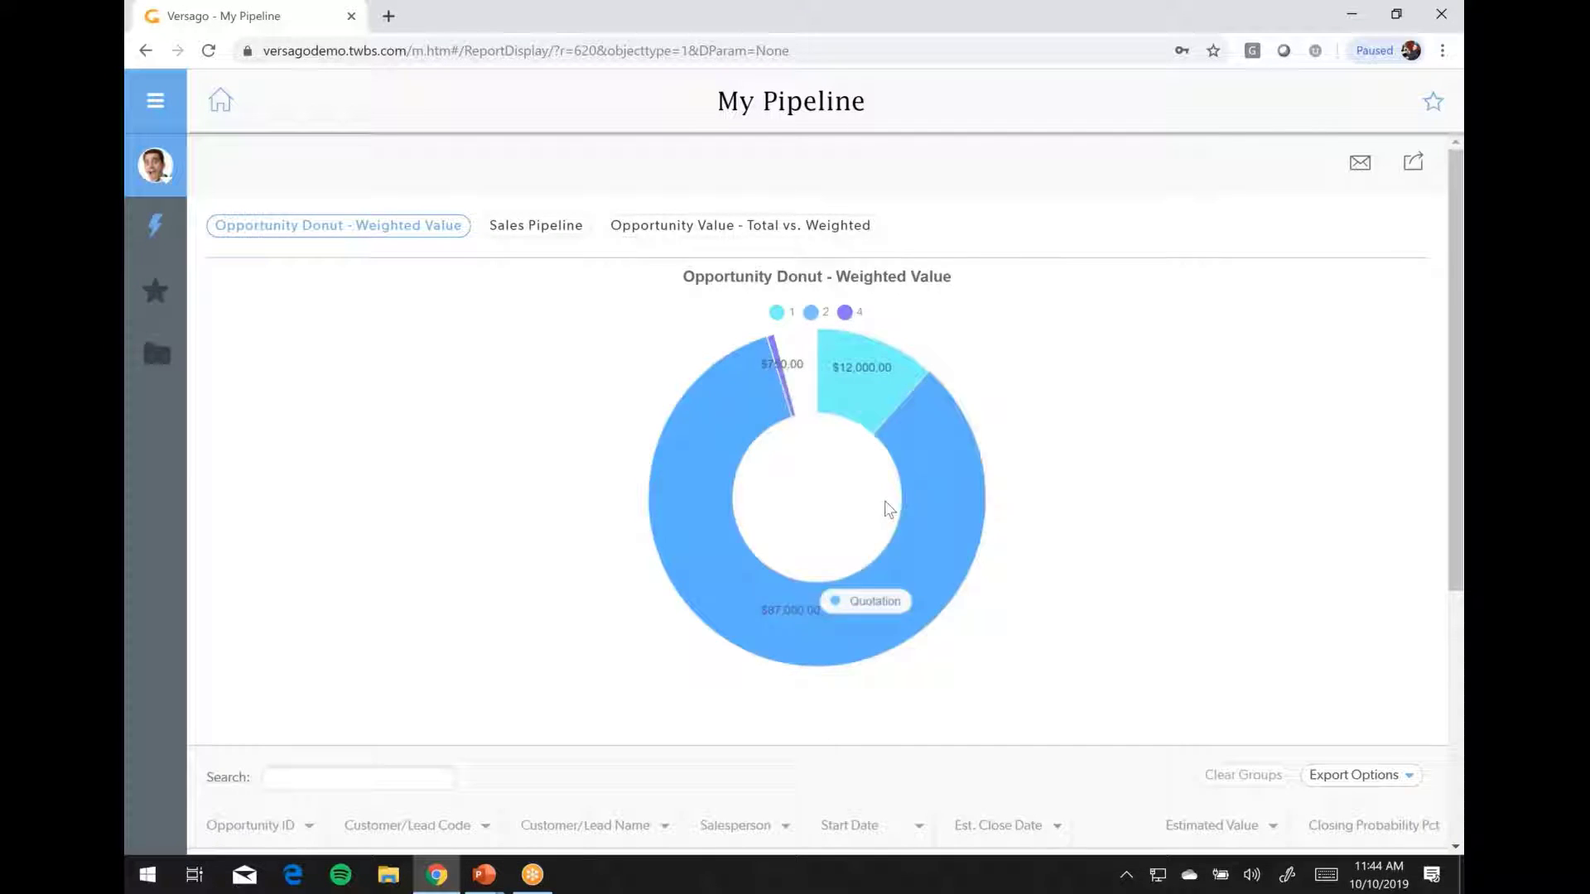
scroll(888, 508, down, 5)
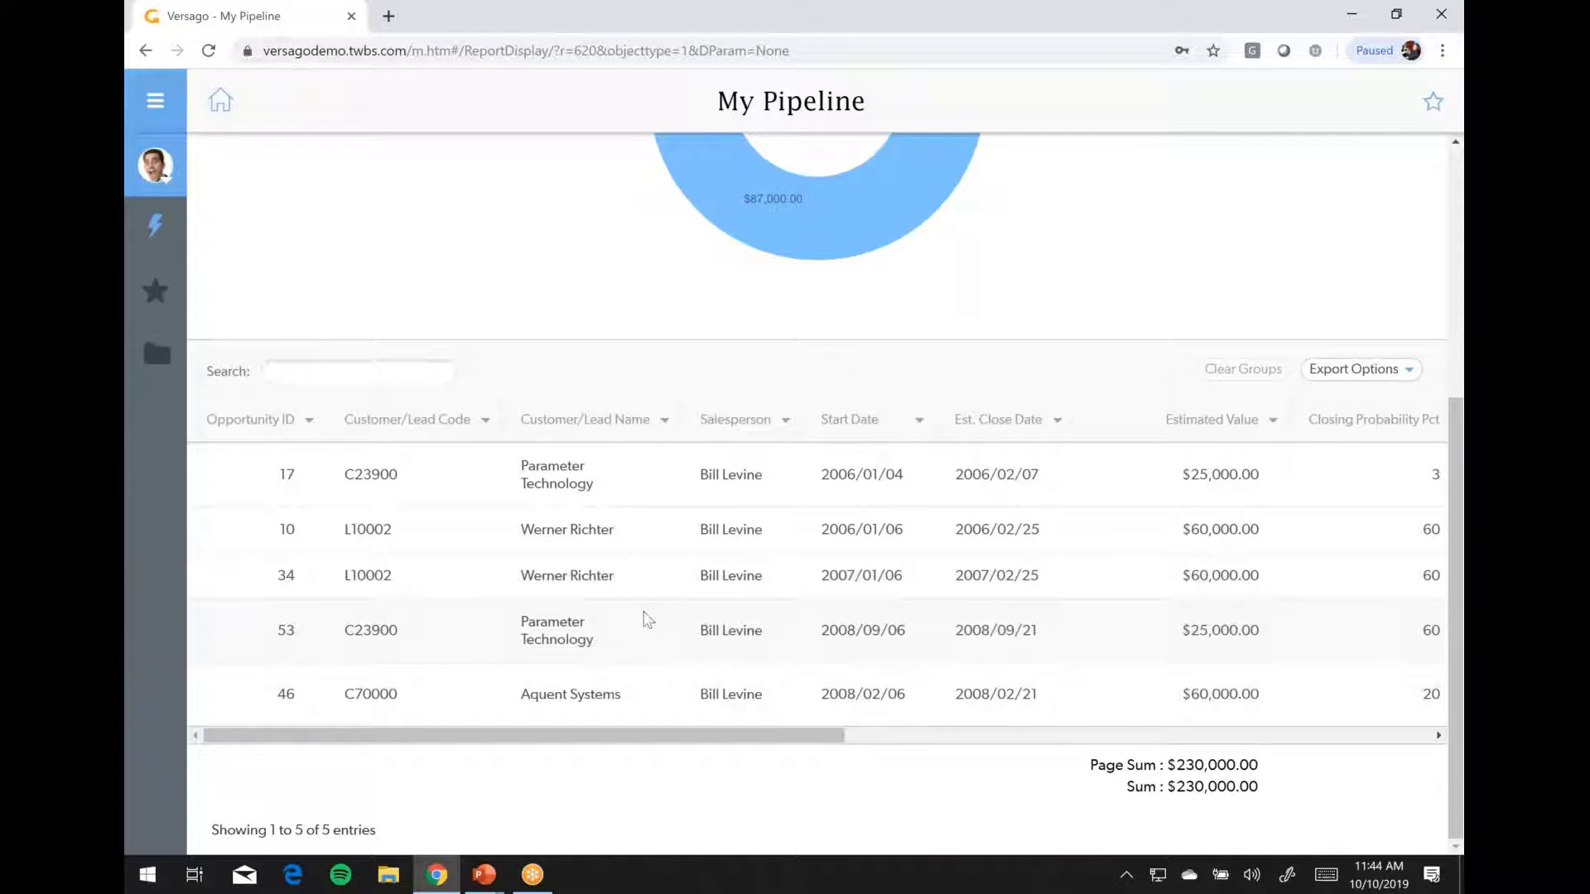
scroll(483, 546, up, 5)
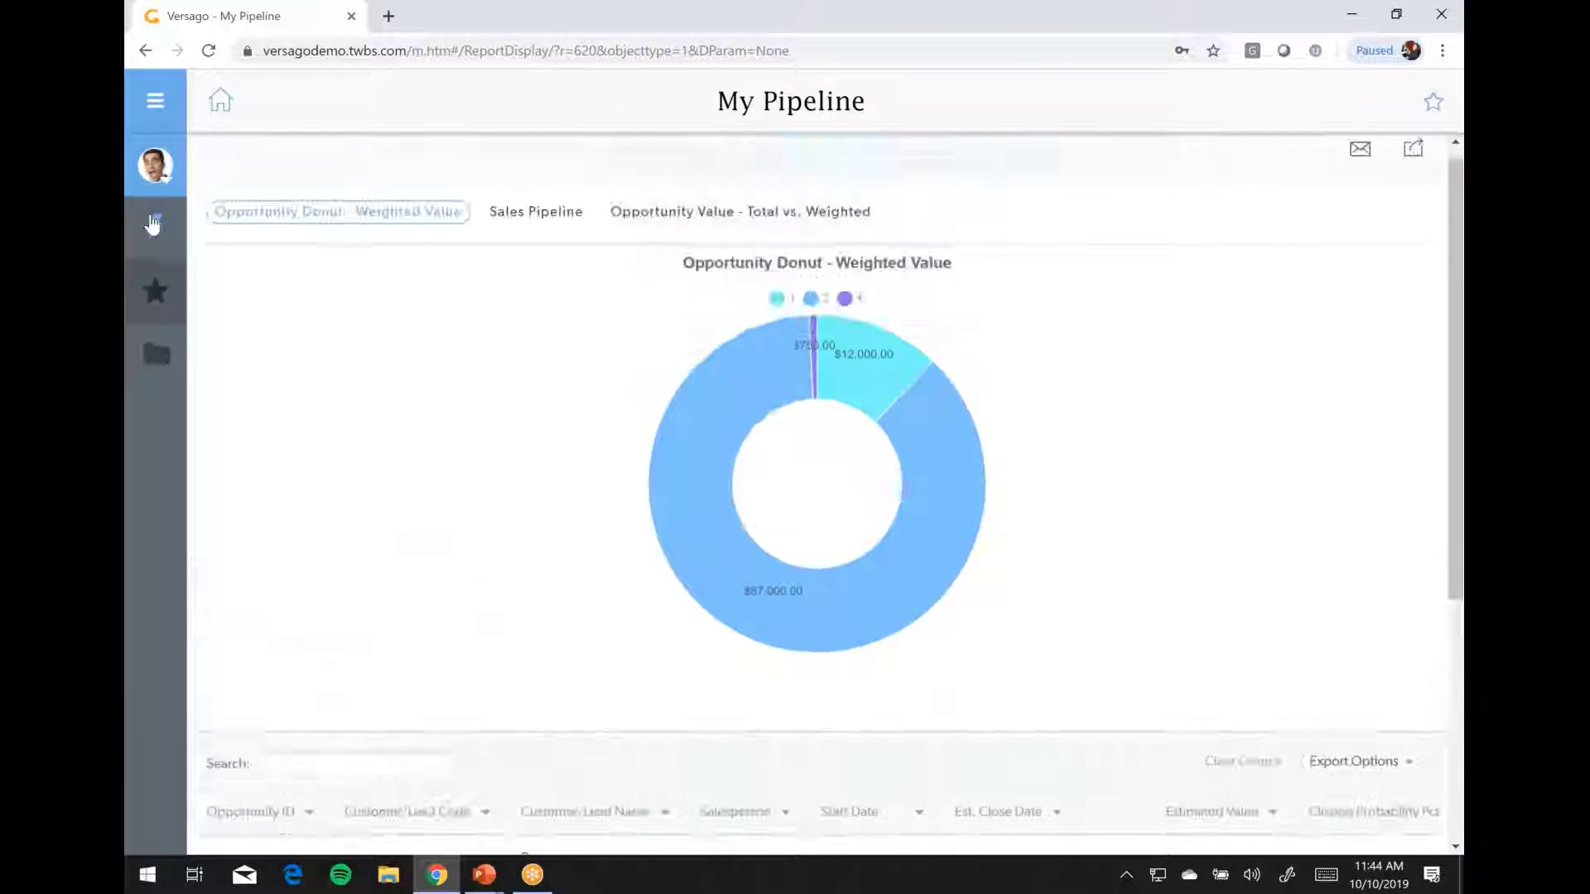
Open the Leads report, look through the lead list and expand the contact details of GCC Technology.
mouse_move(157, 354)
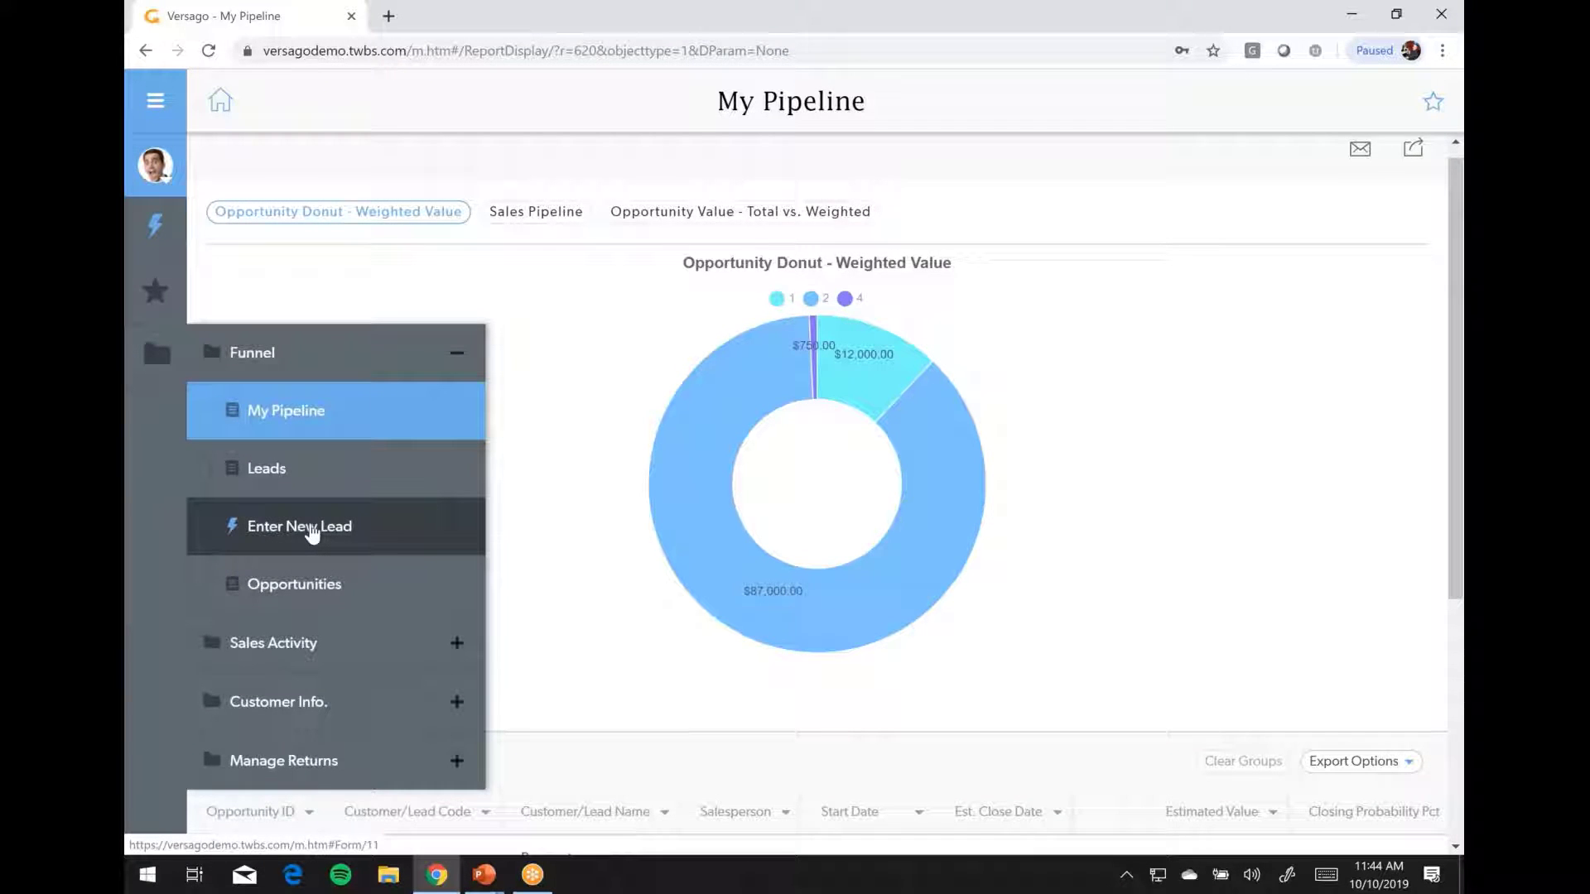
click(265, 469)
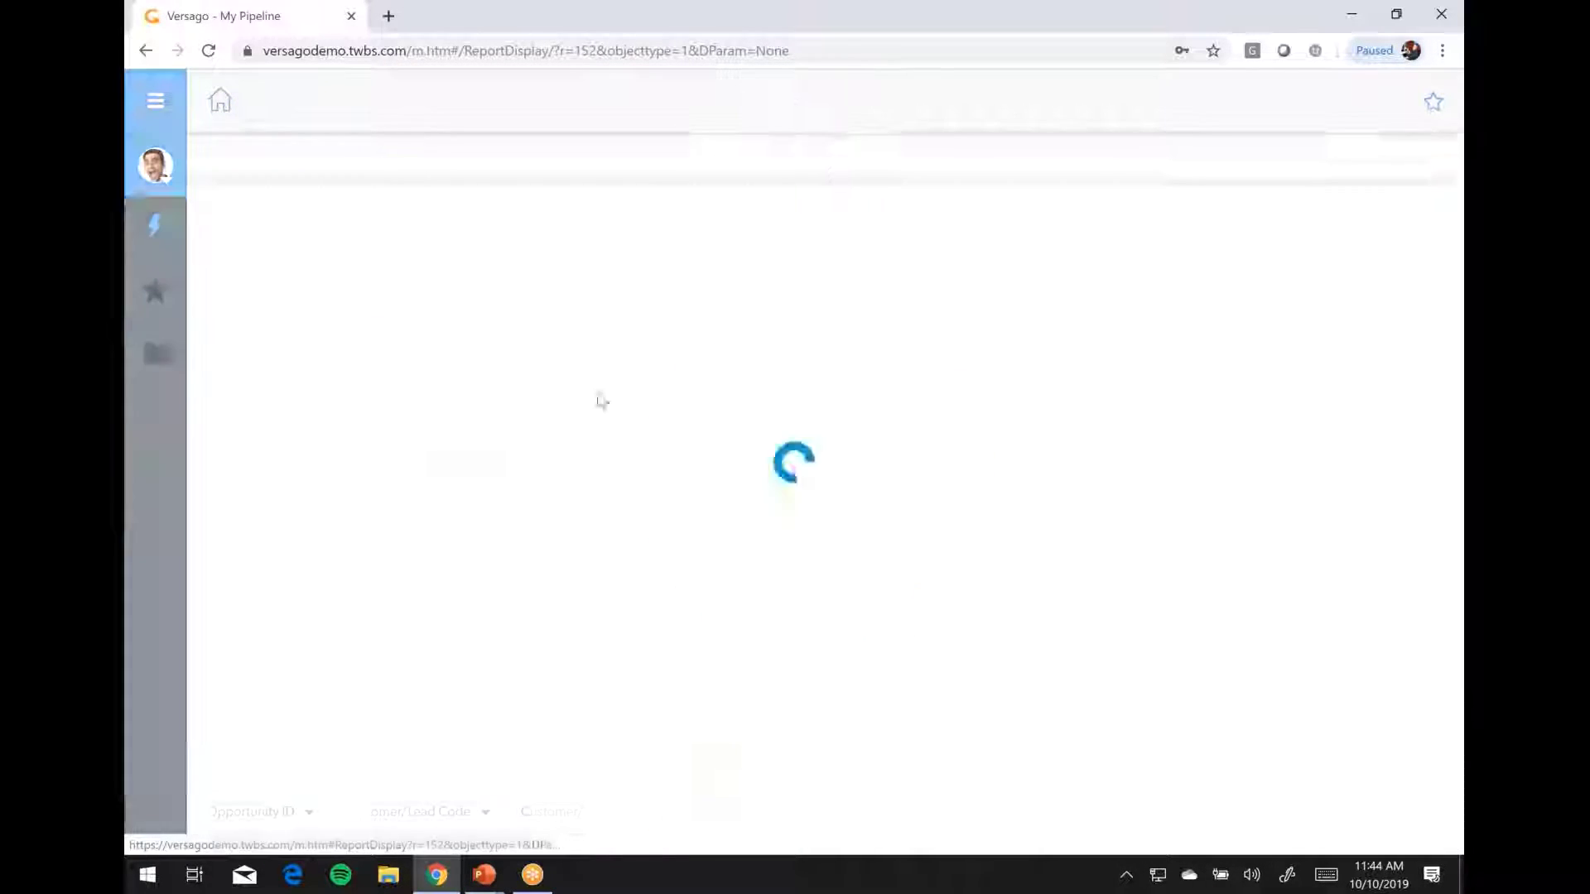
scroll(588, 488, down, 2)
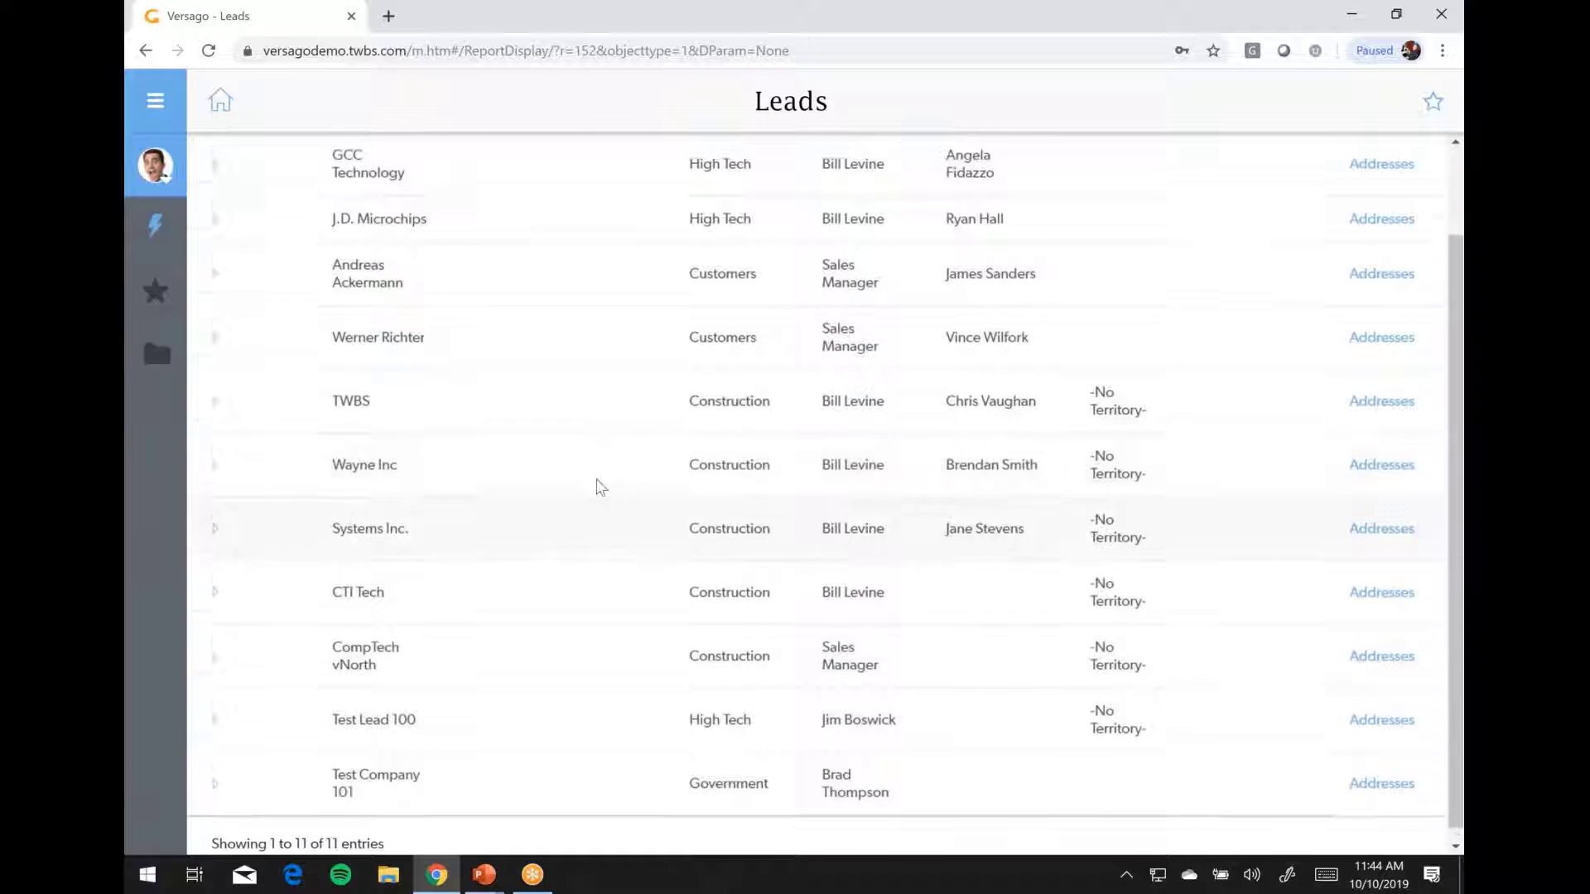
scroll(596, 486, up, 2)
click(219, 276)
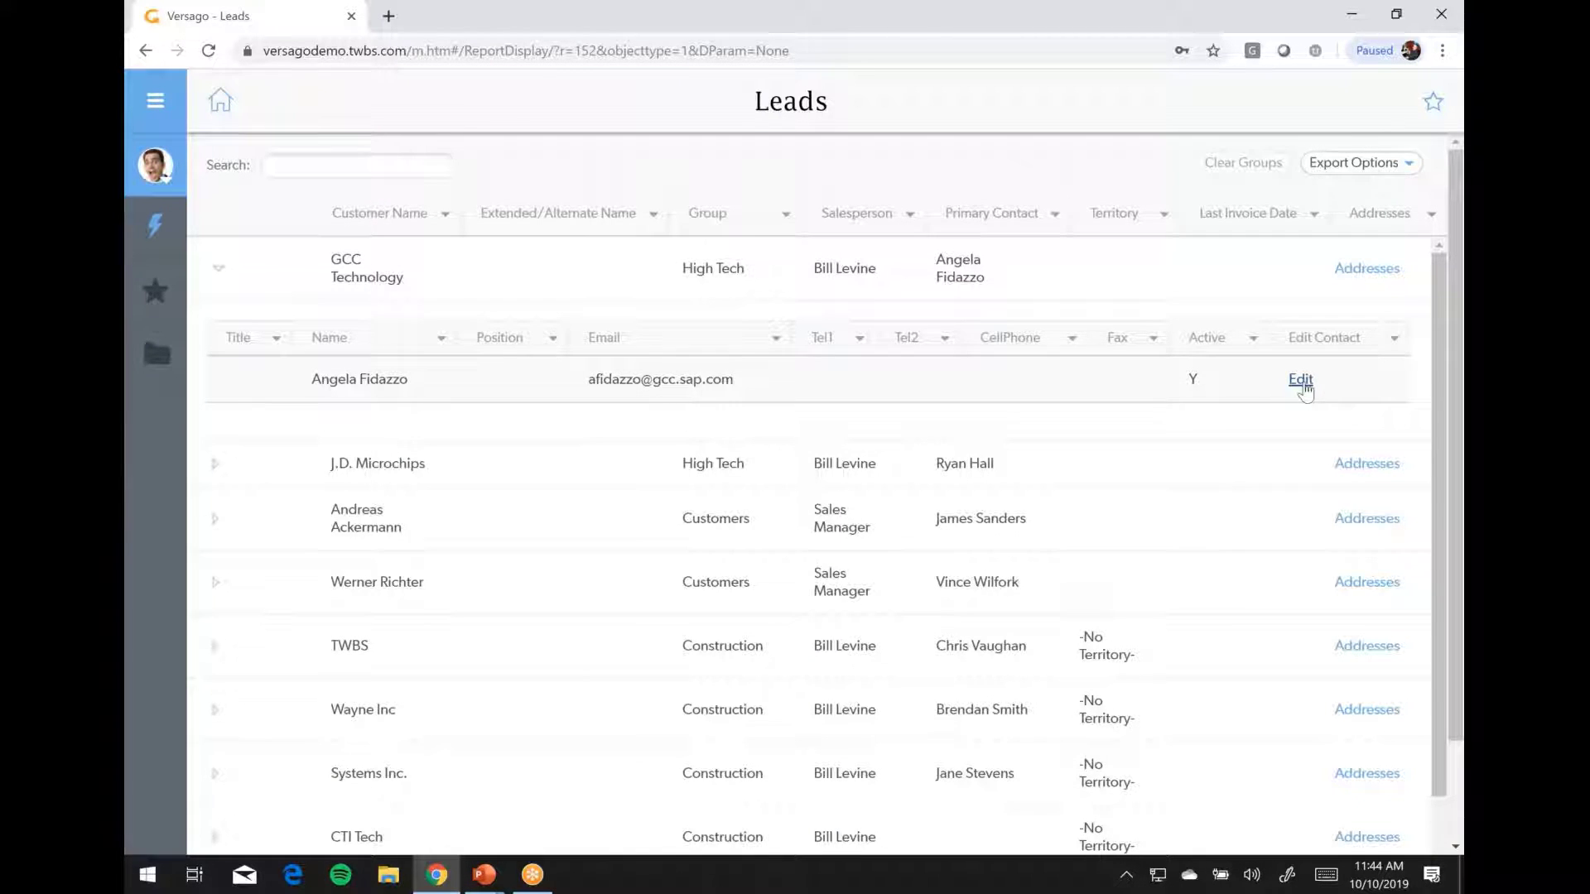
Open the Enter New Lead form, switch to the Sales Rep Portal slide in PowerPoint and return to the form.
click(157, 357)
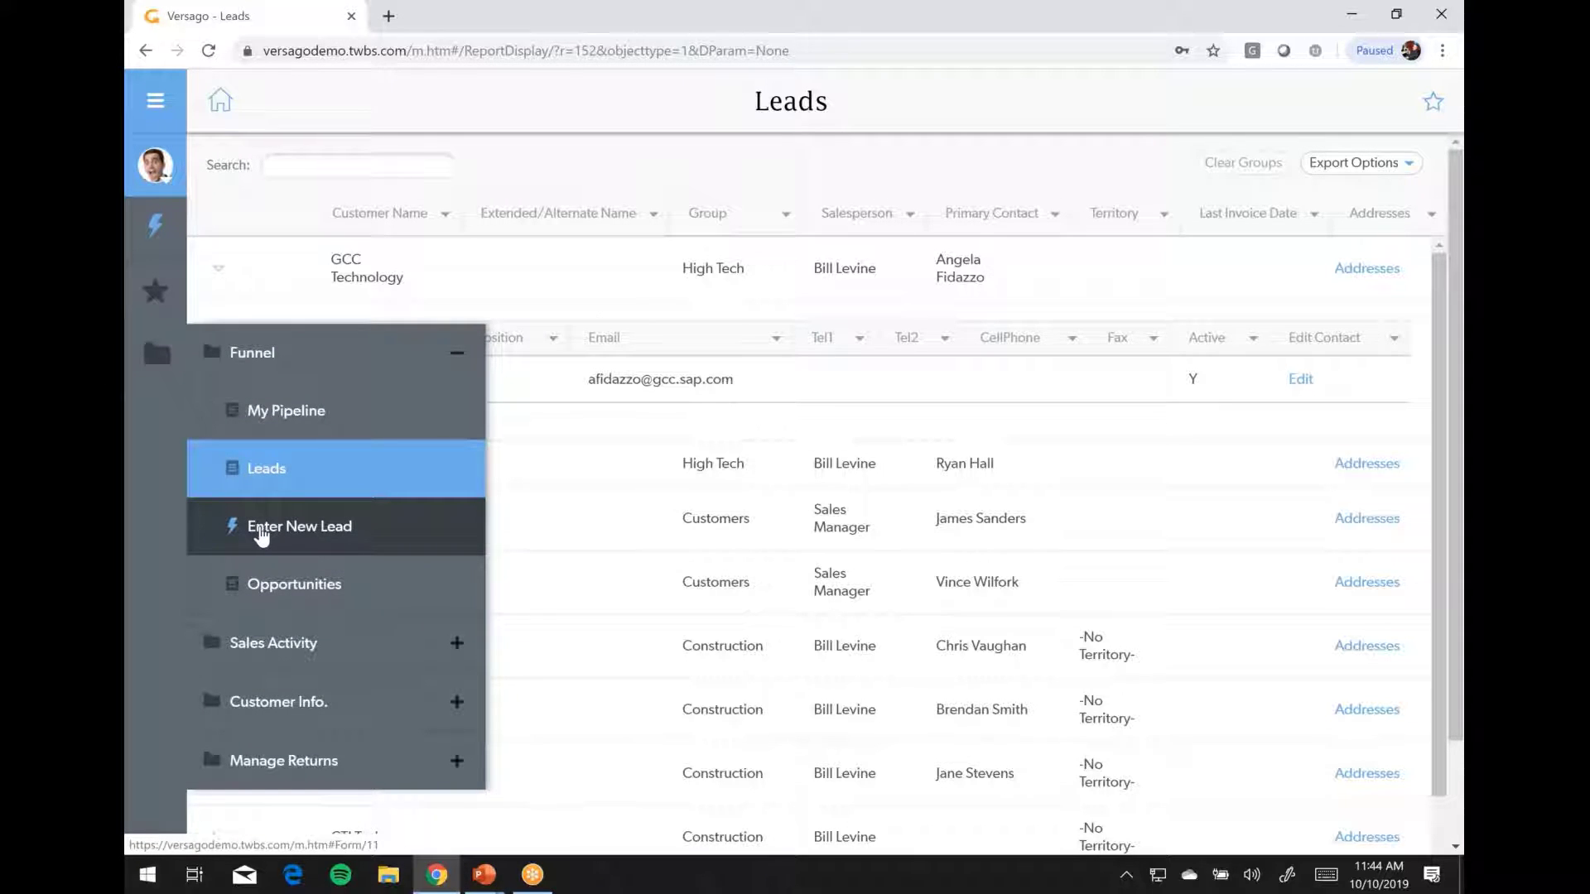
click(262, 530)
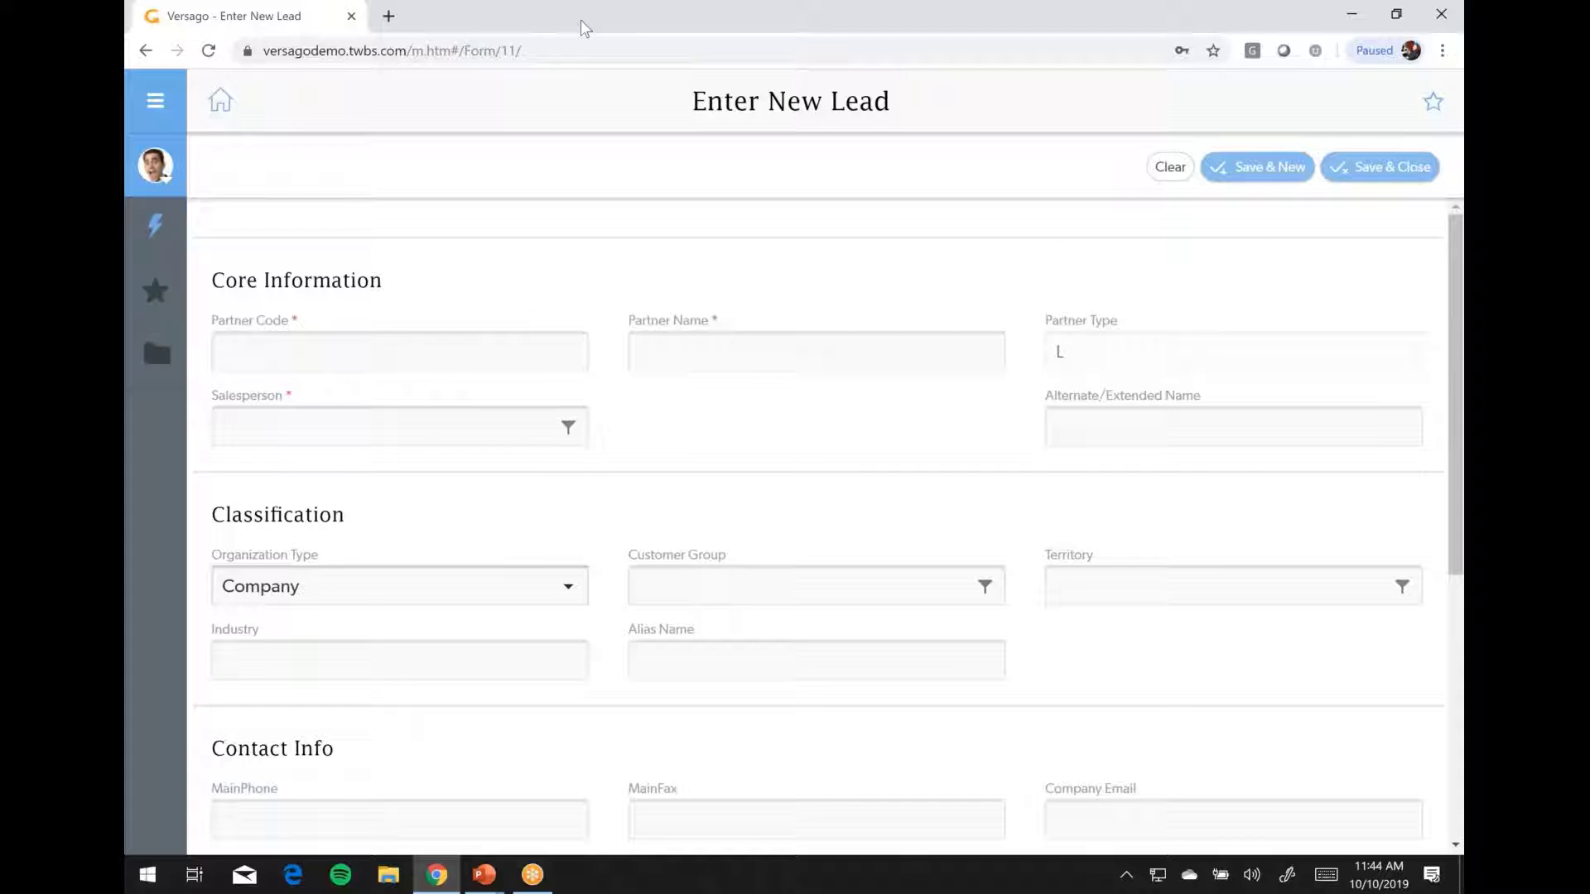
key(alt+Tab)
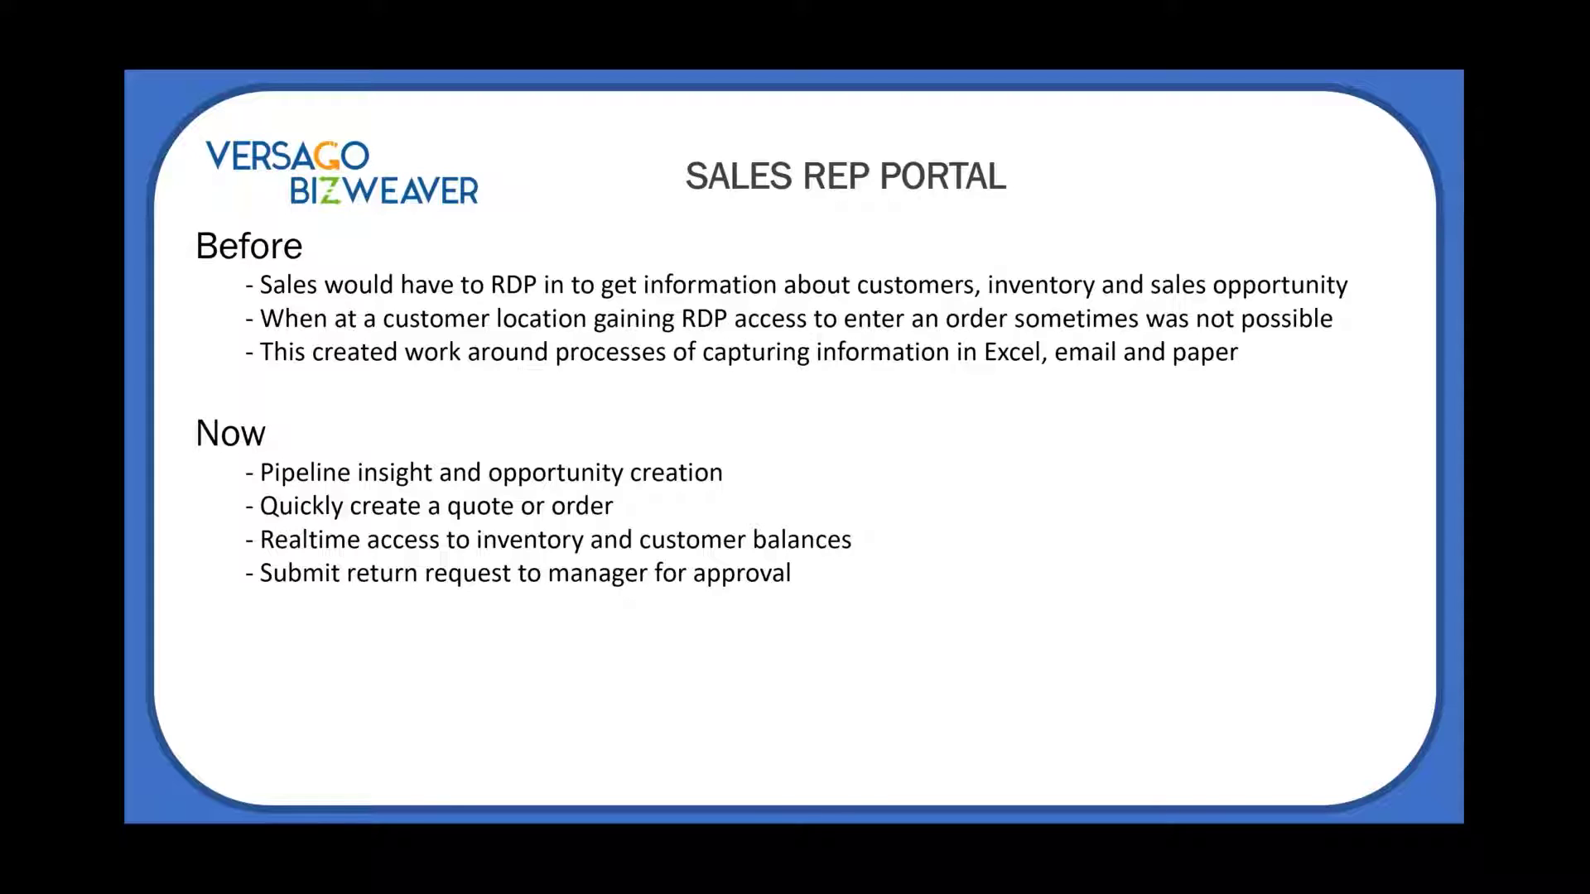
key(alt+Tab)
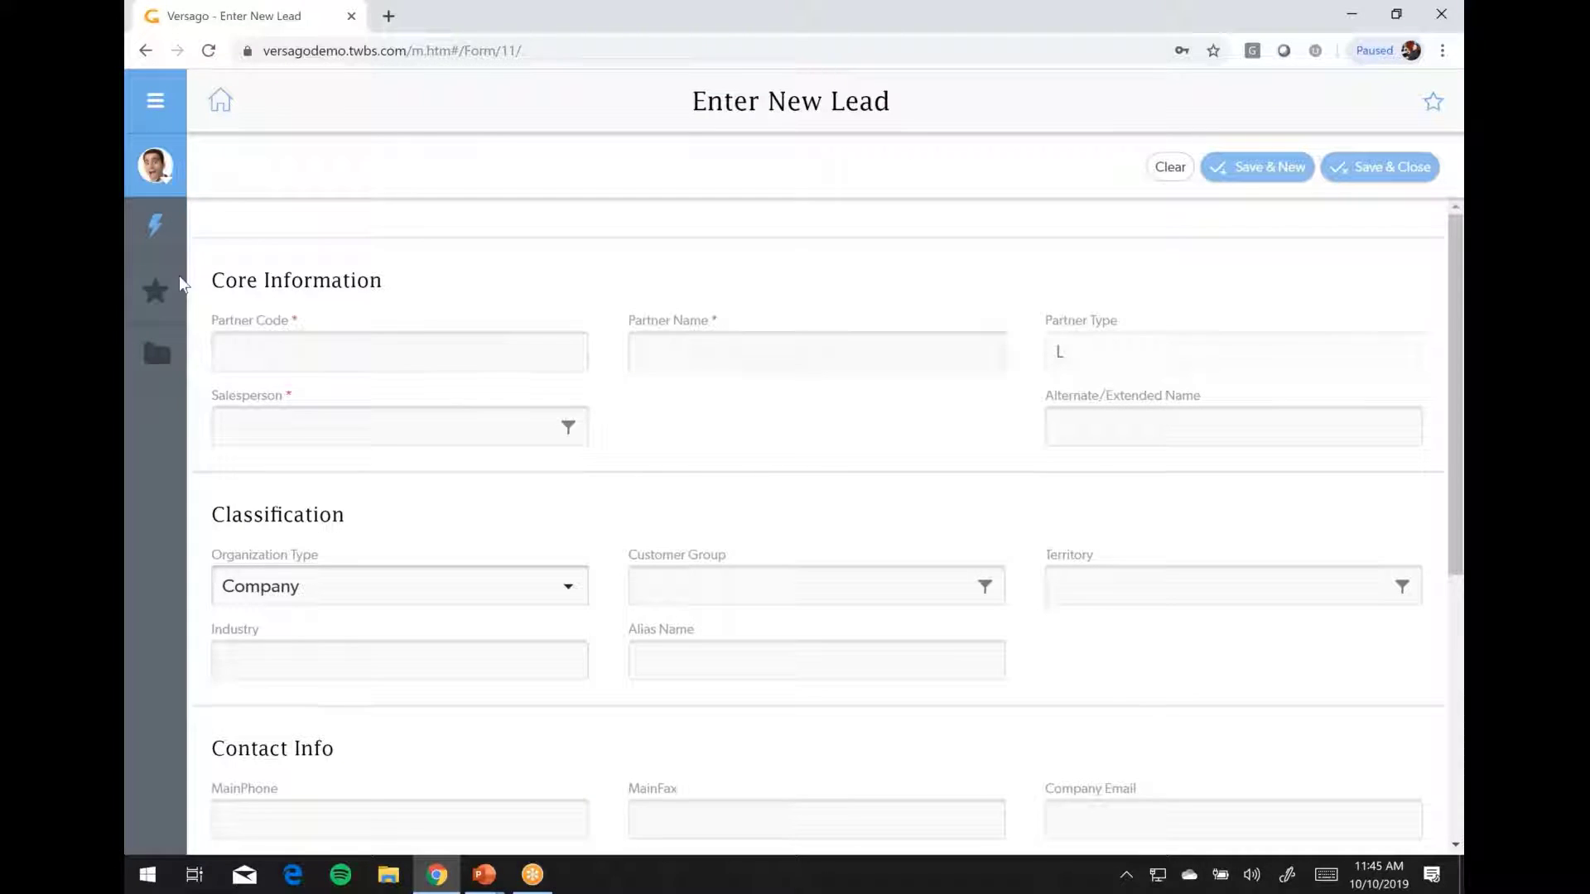
Start a new sales quote and select ADA Technologies as the customer.
click(155, 225)
click(266, 227)
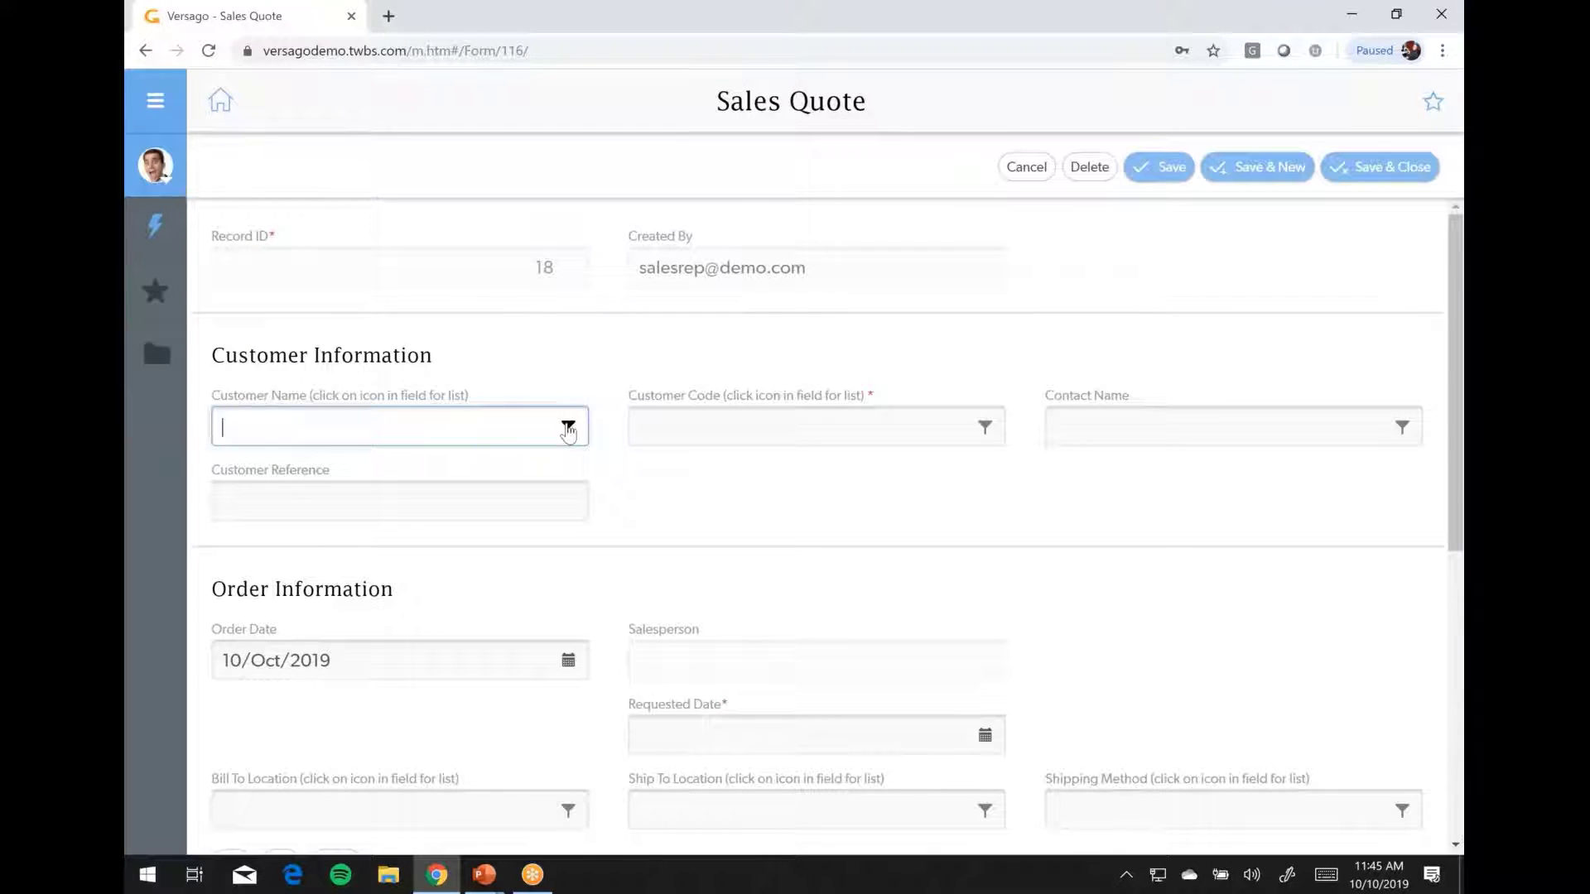
click(568, 426)
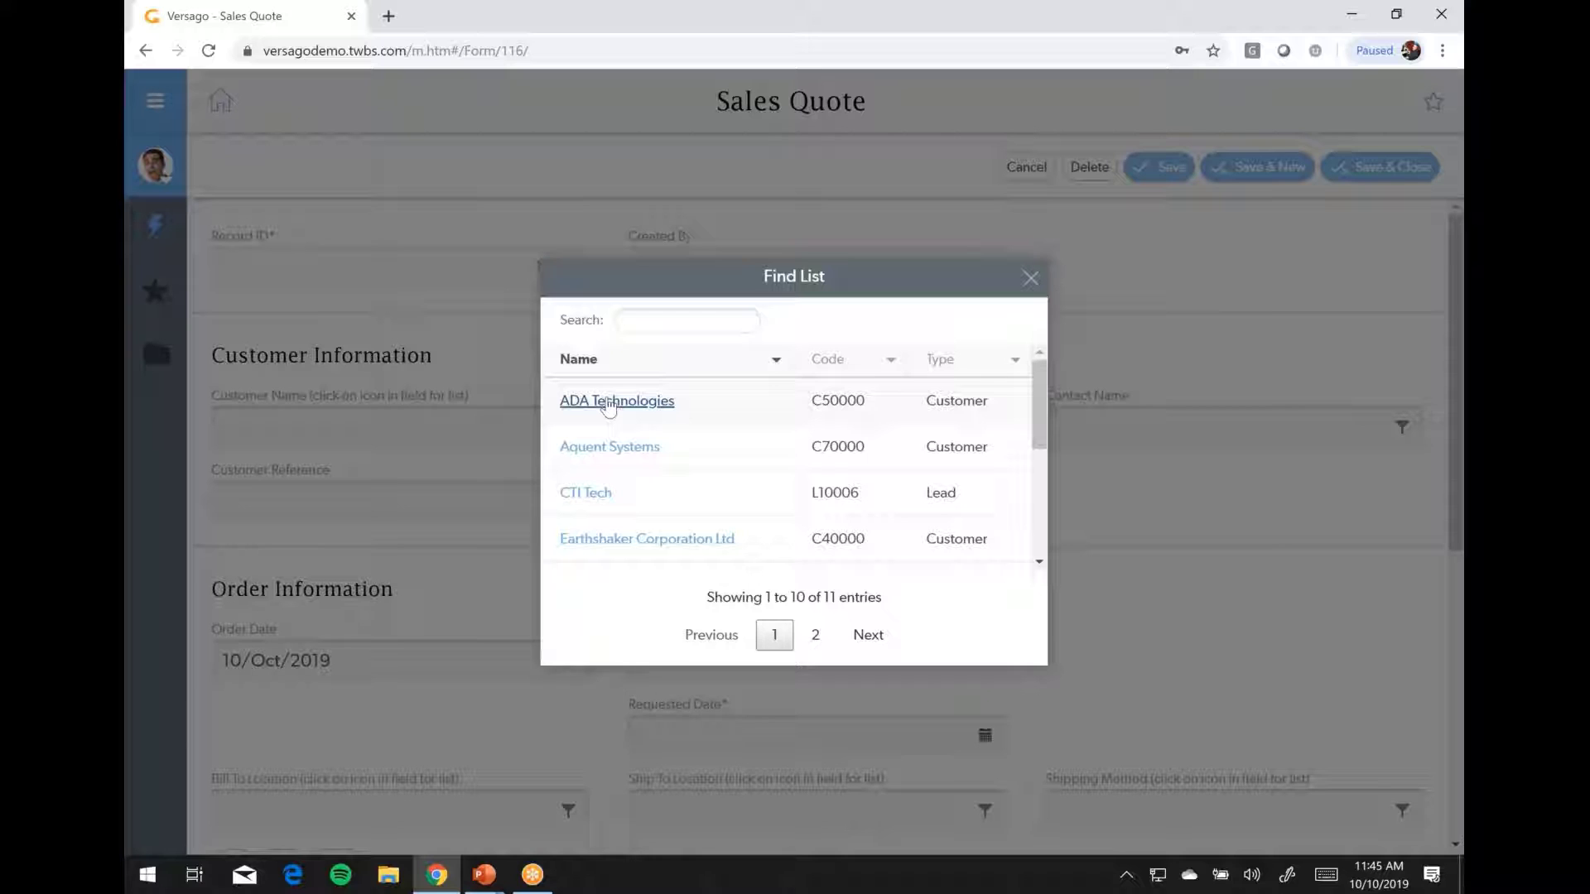
click(609, 404)
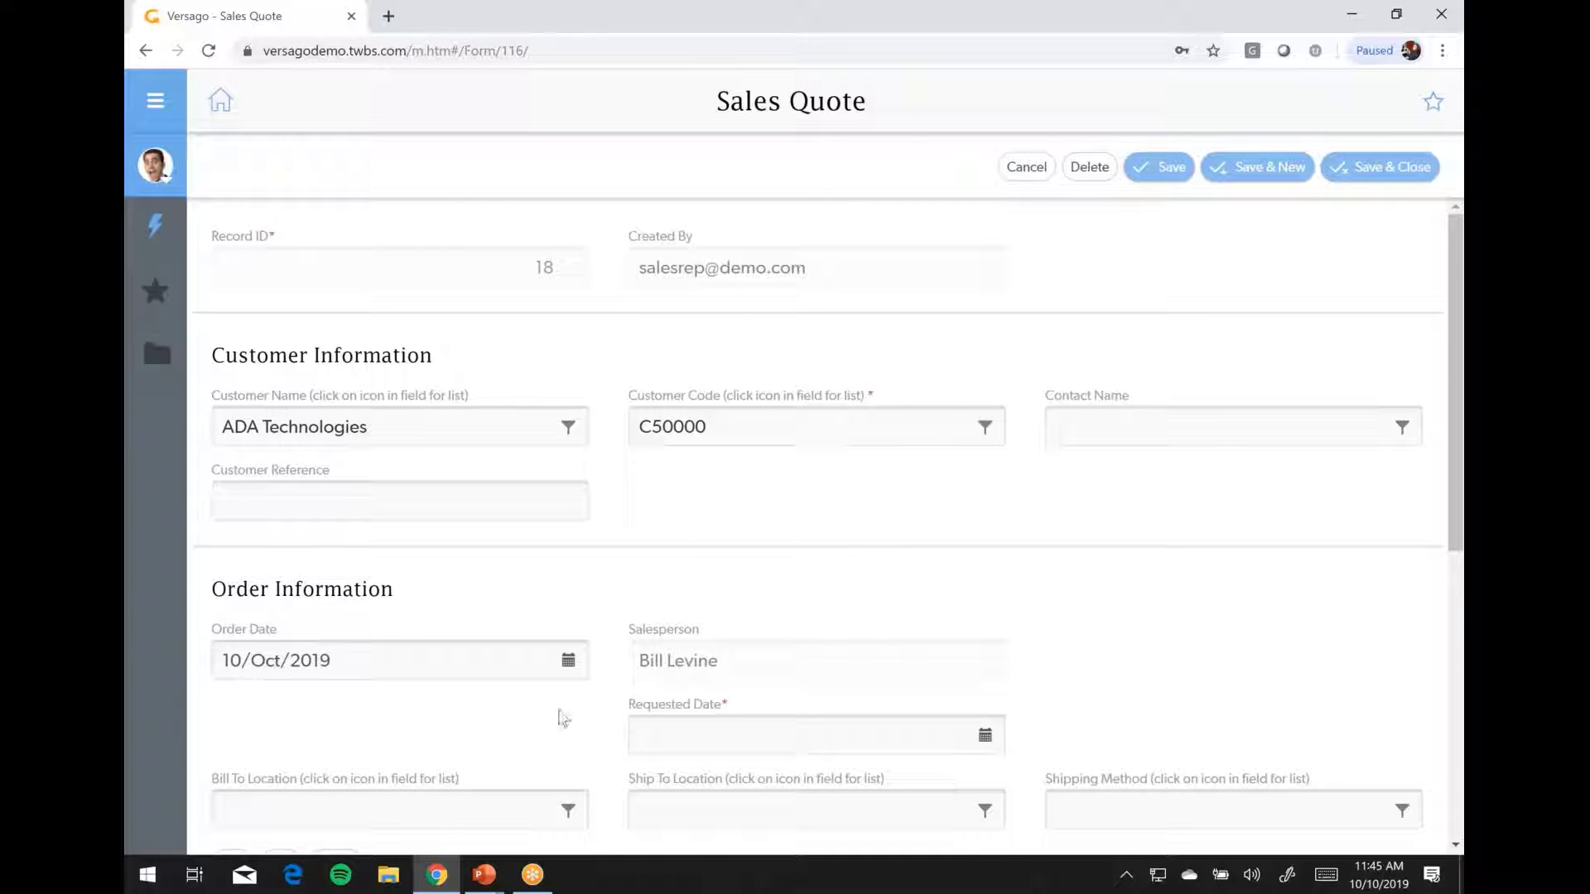
Set the quote's requested date to 17/Oct/2019 and select the customer's bill-to location.
scroll(558, 696, down, 4)
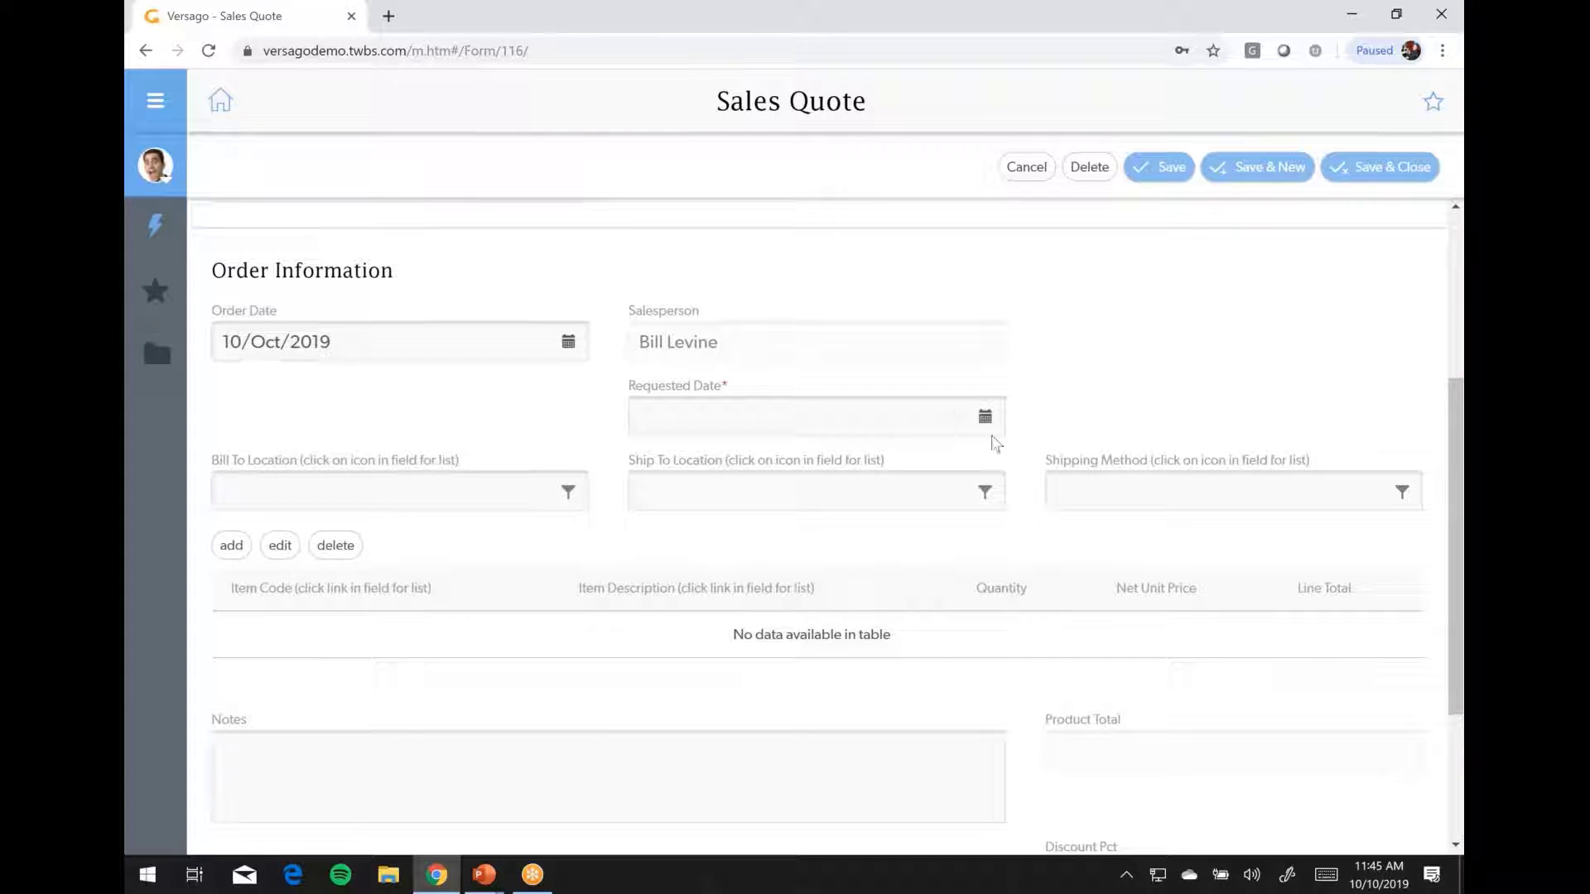
click(984, 416)
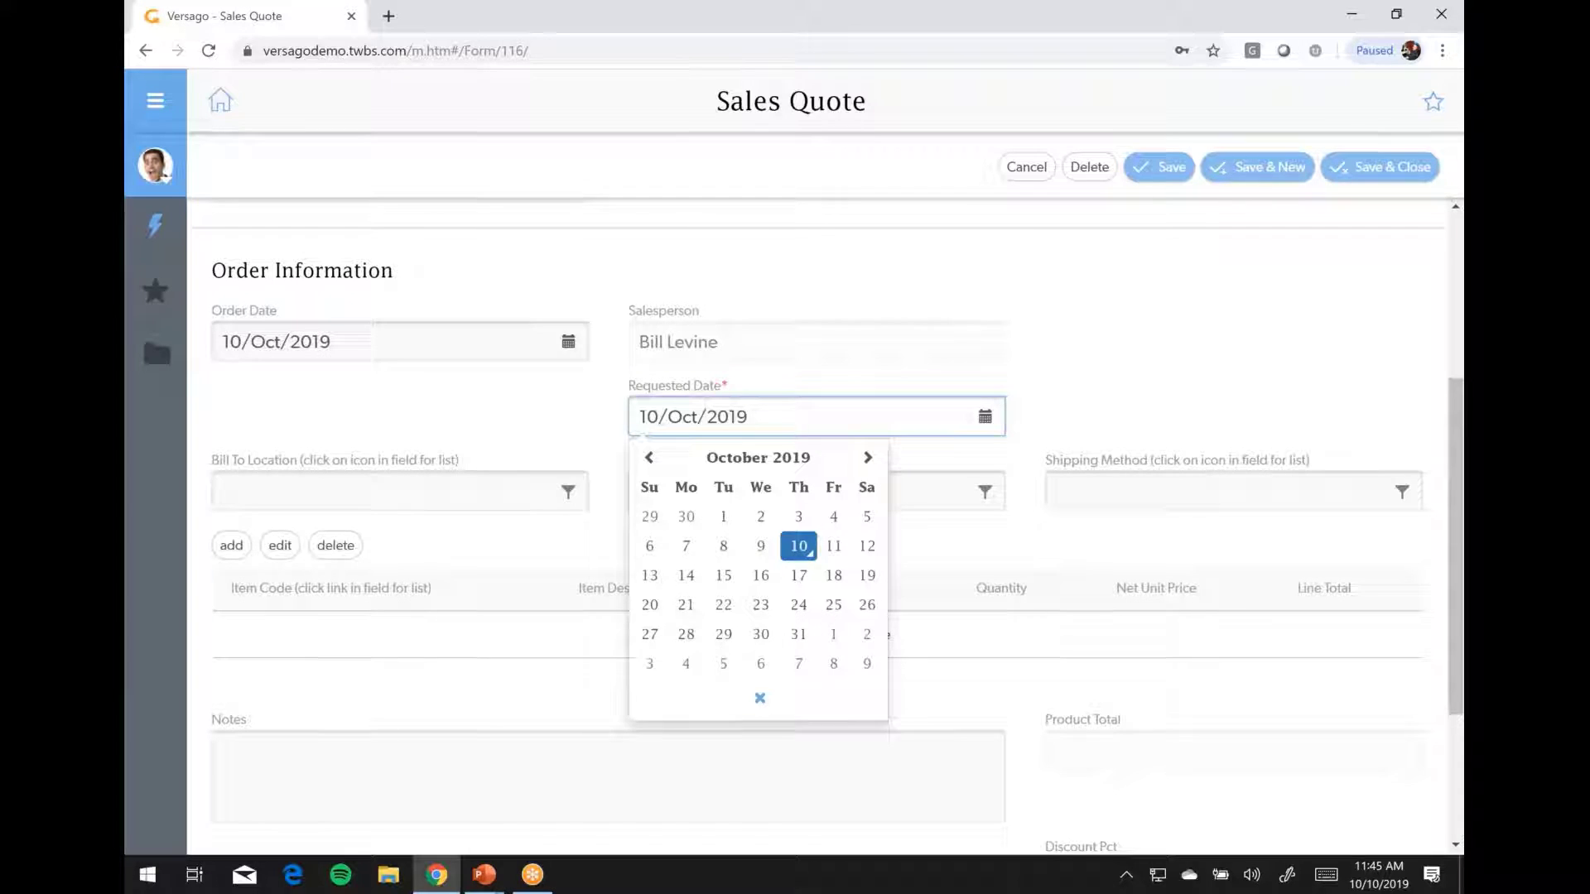
click(798, 575)
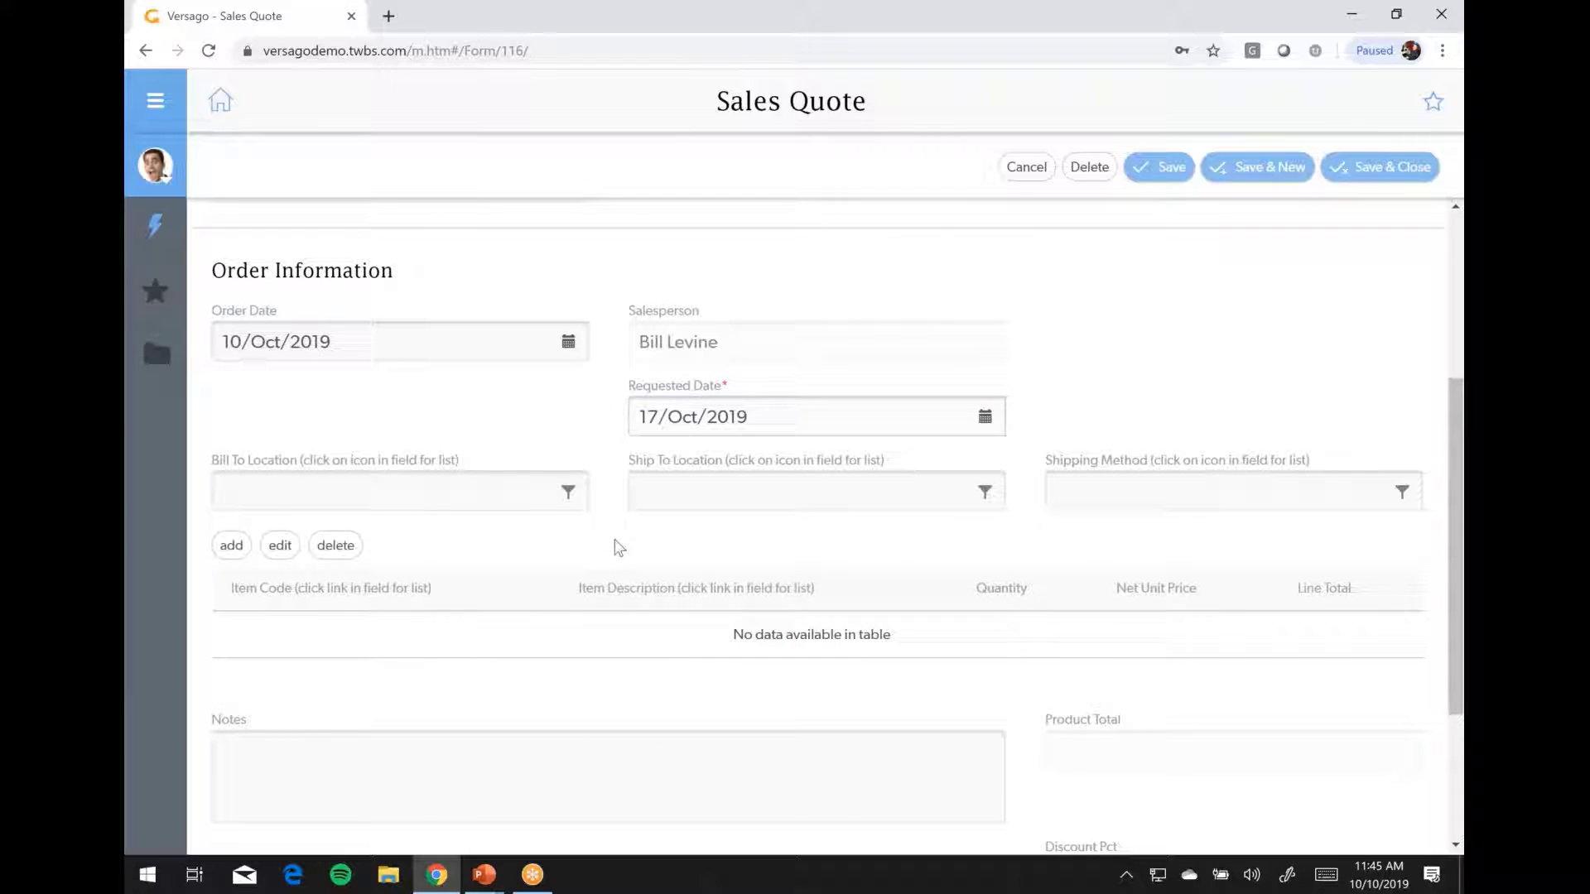
click(570, 495)
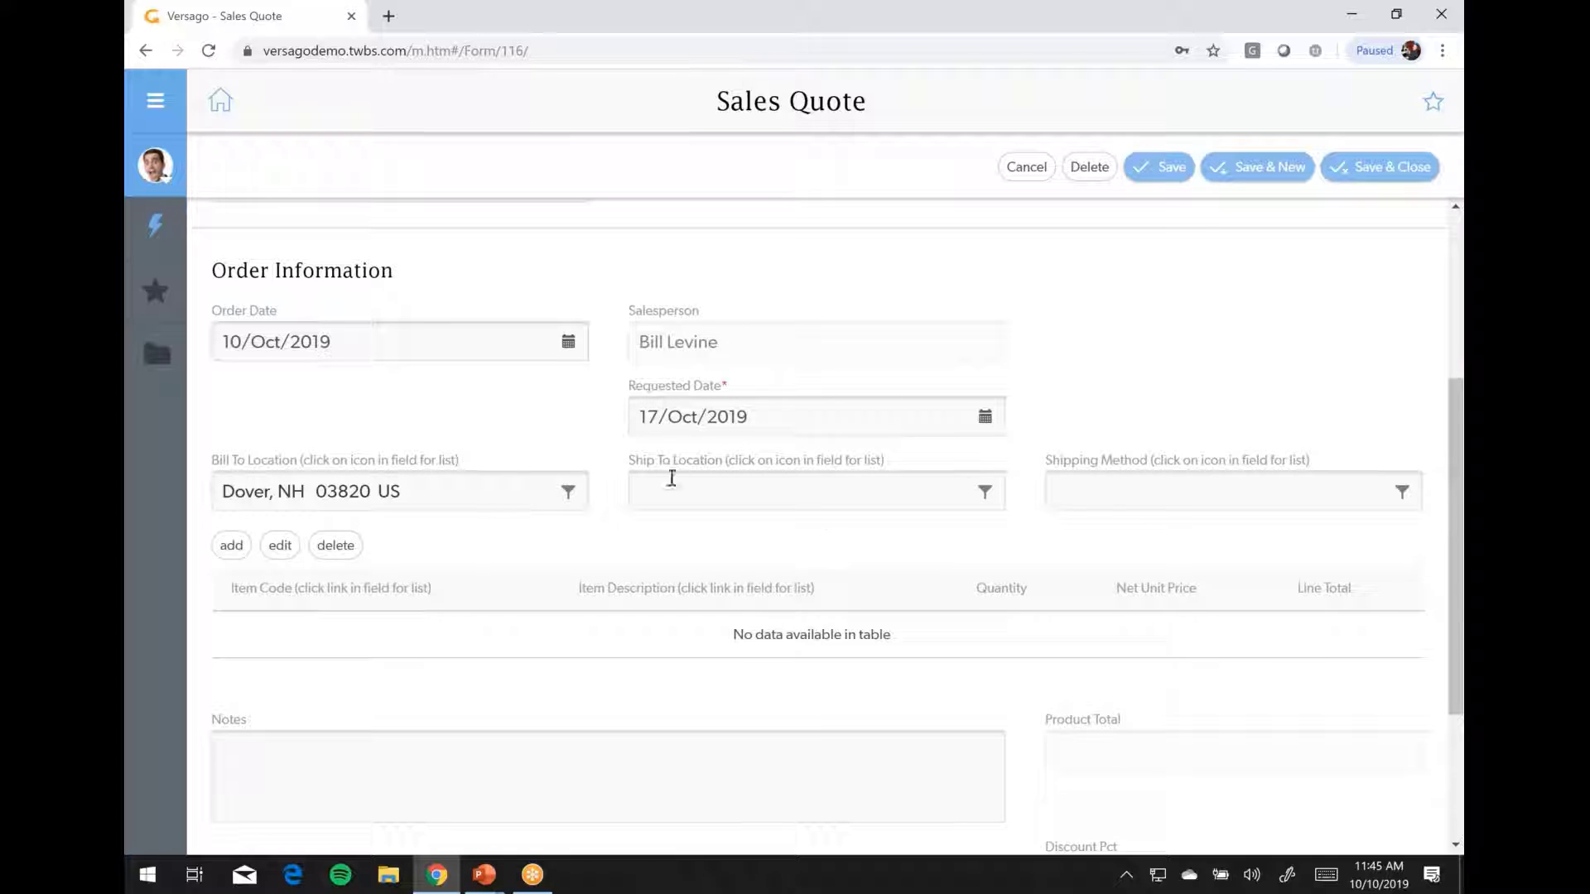
Start a new line item on the quote and open the item code lookup list.
click(231, 550)
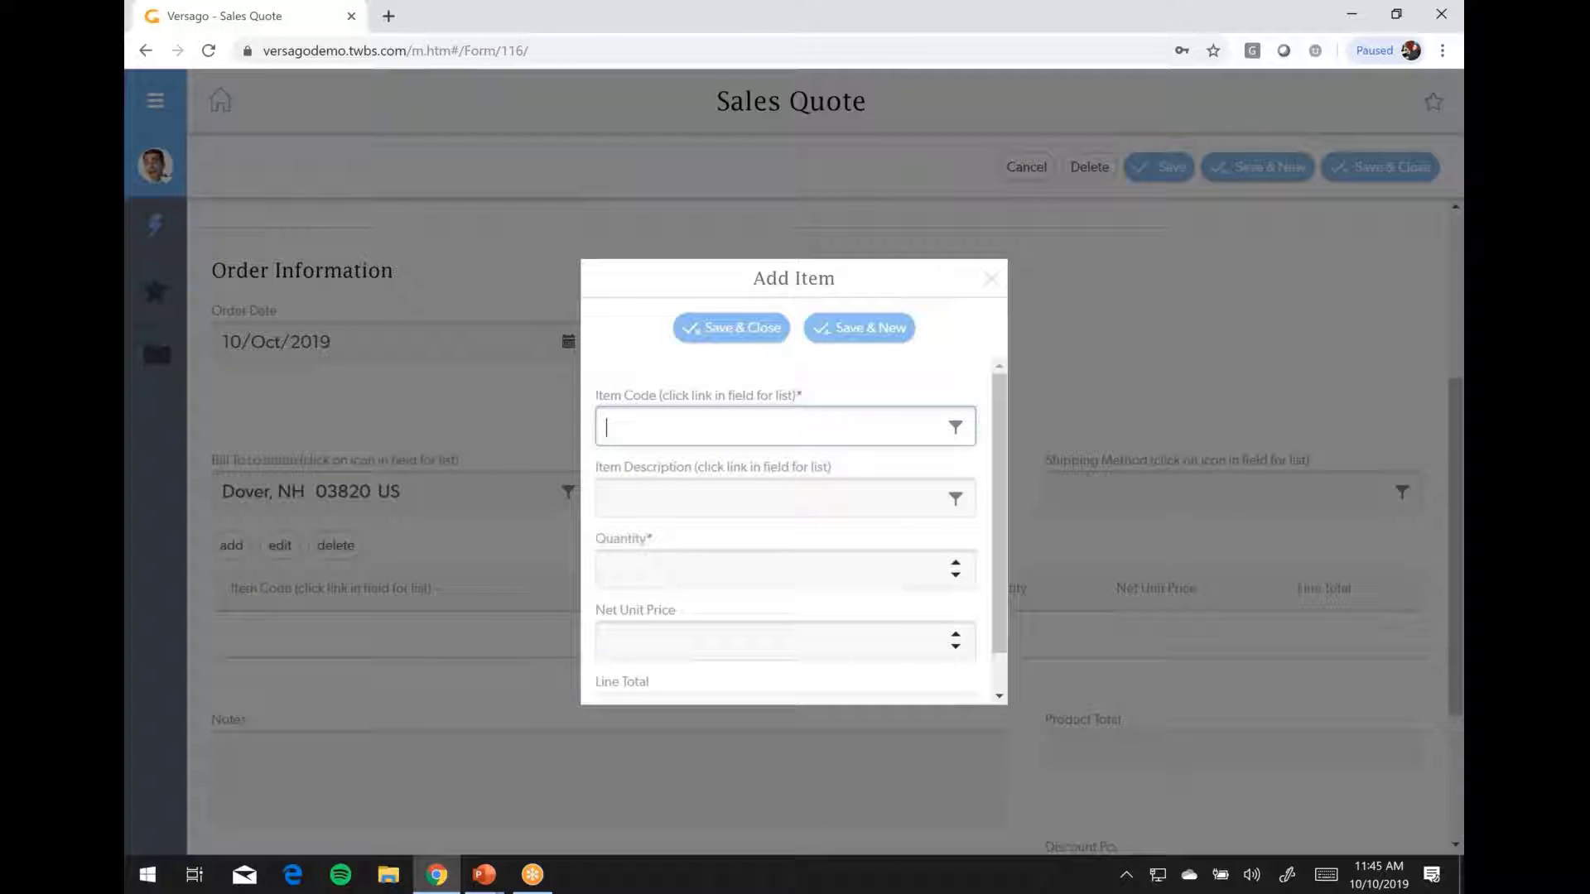
click(954, 427)
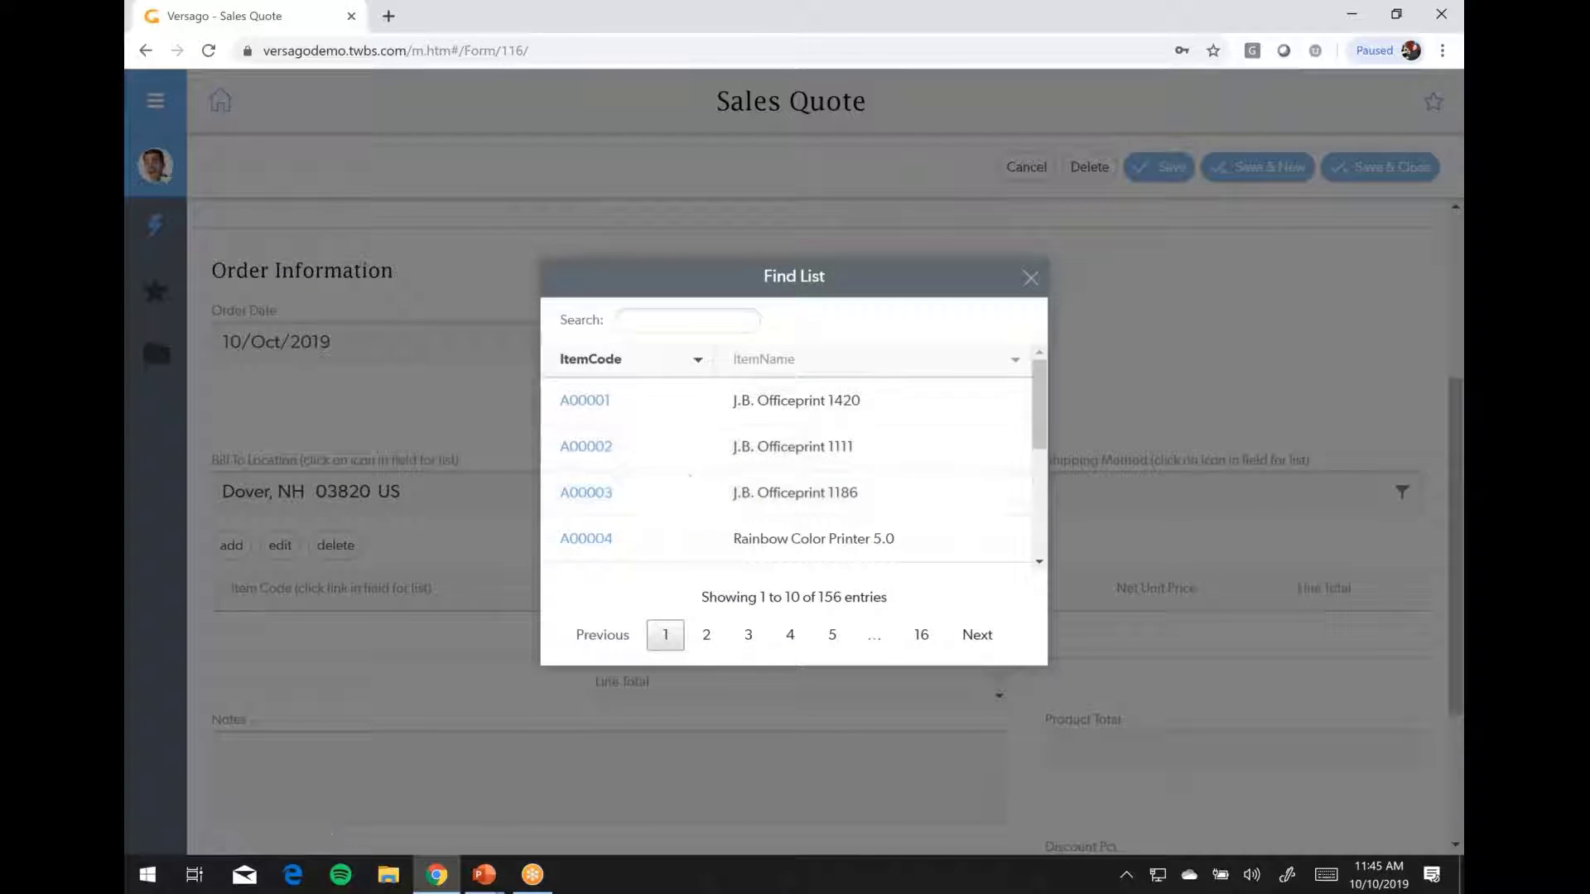
Search the item list for "lab" and clear the search.
click(666, 321)
text(lab)
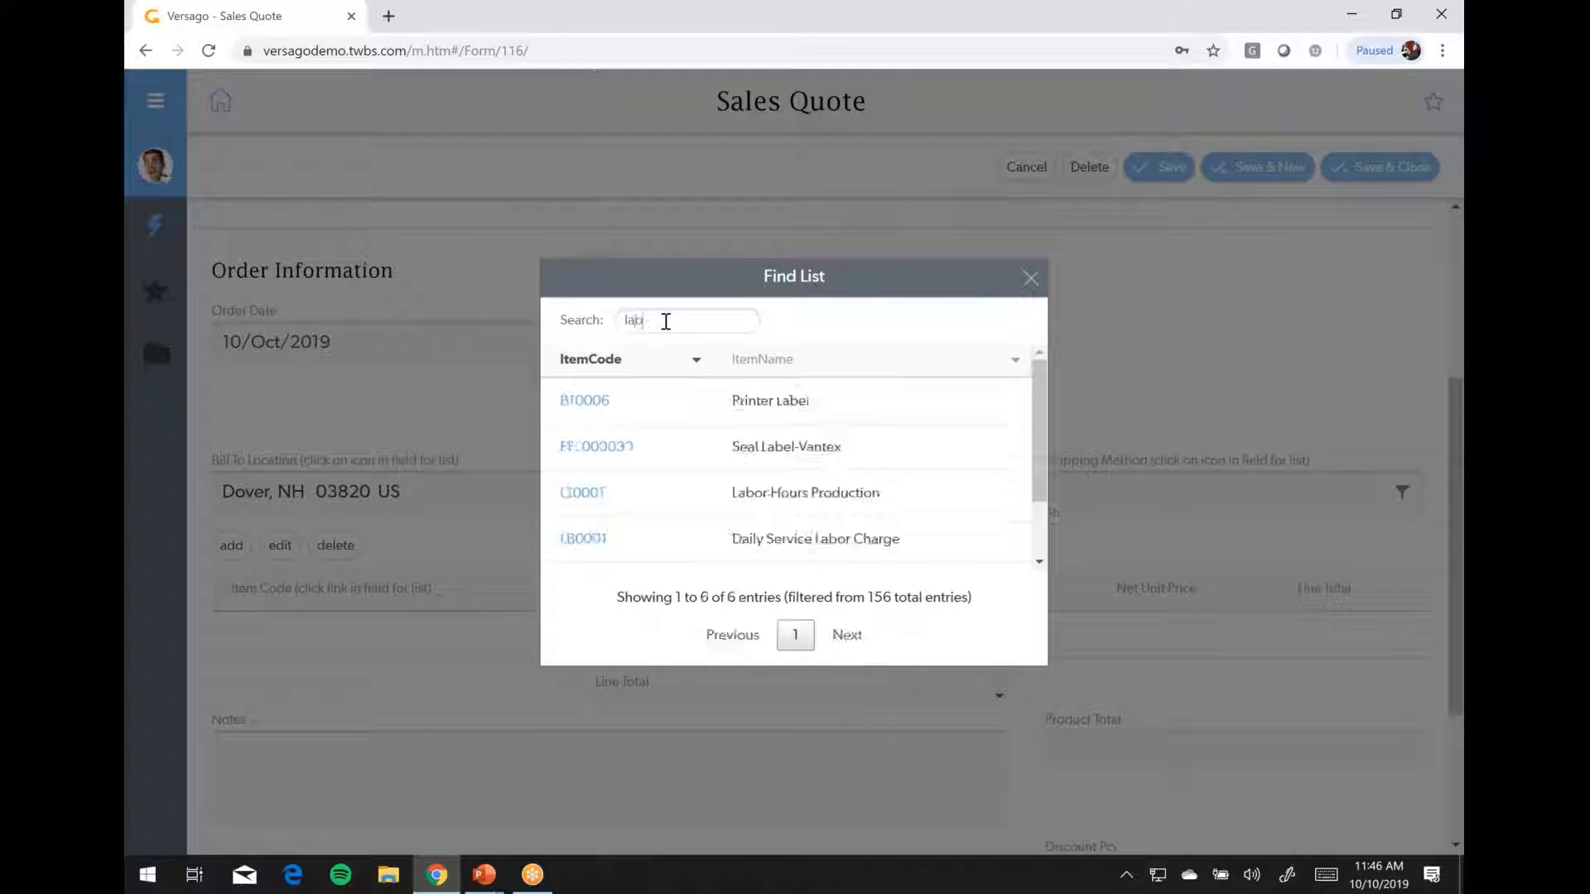
key(BackSpace)
key(BackSpace)
key(BackSpace)
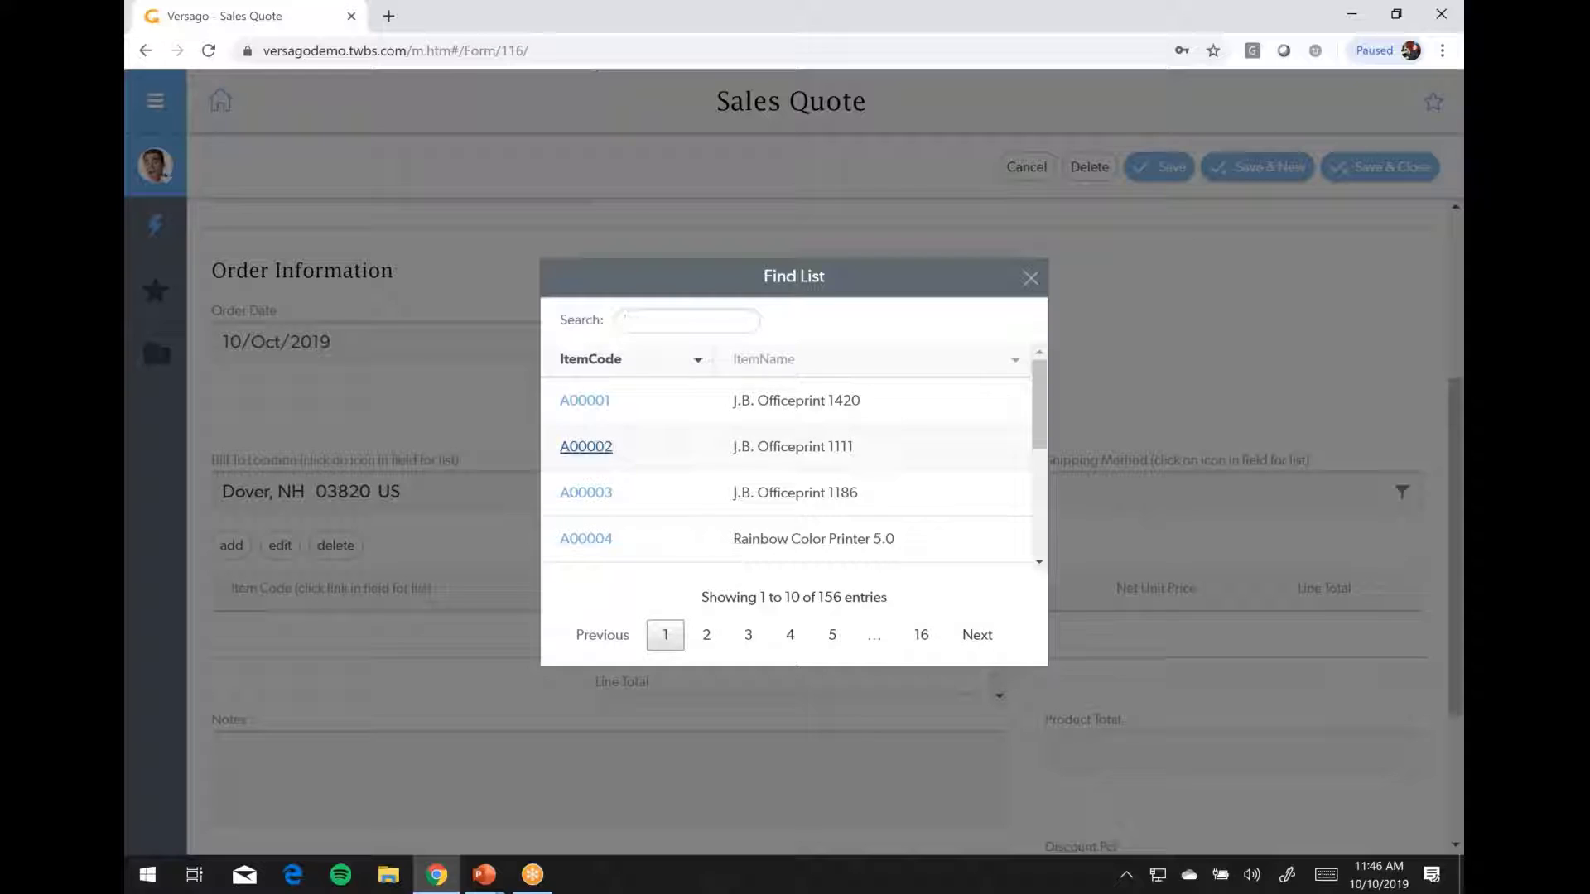
Select item A00002, J.B. Officeprint 1111, with a quantity of 25 and save the line to the quote.
click(586, 446)
click(658, 565)
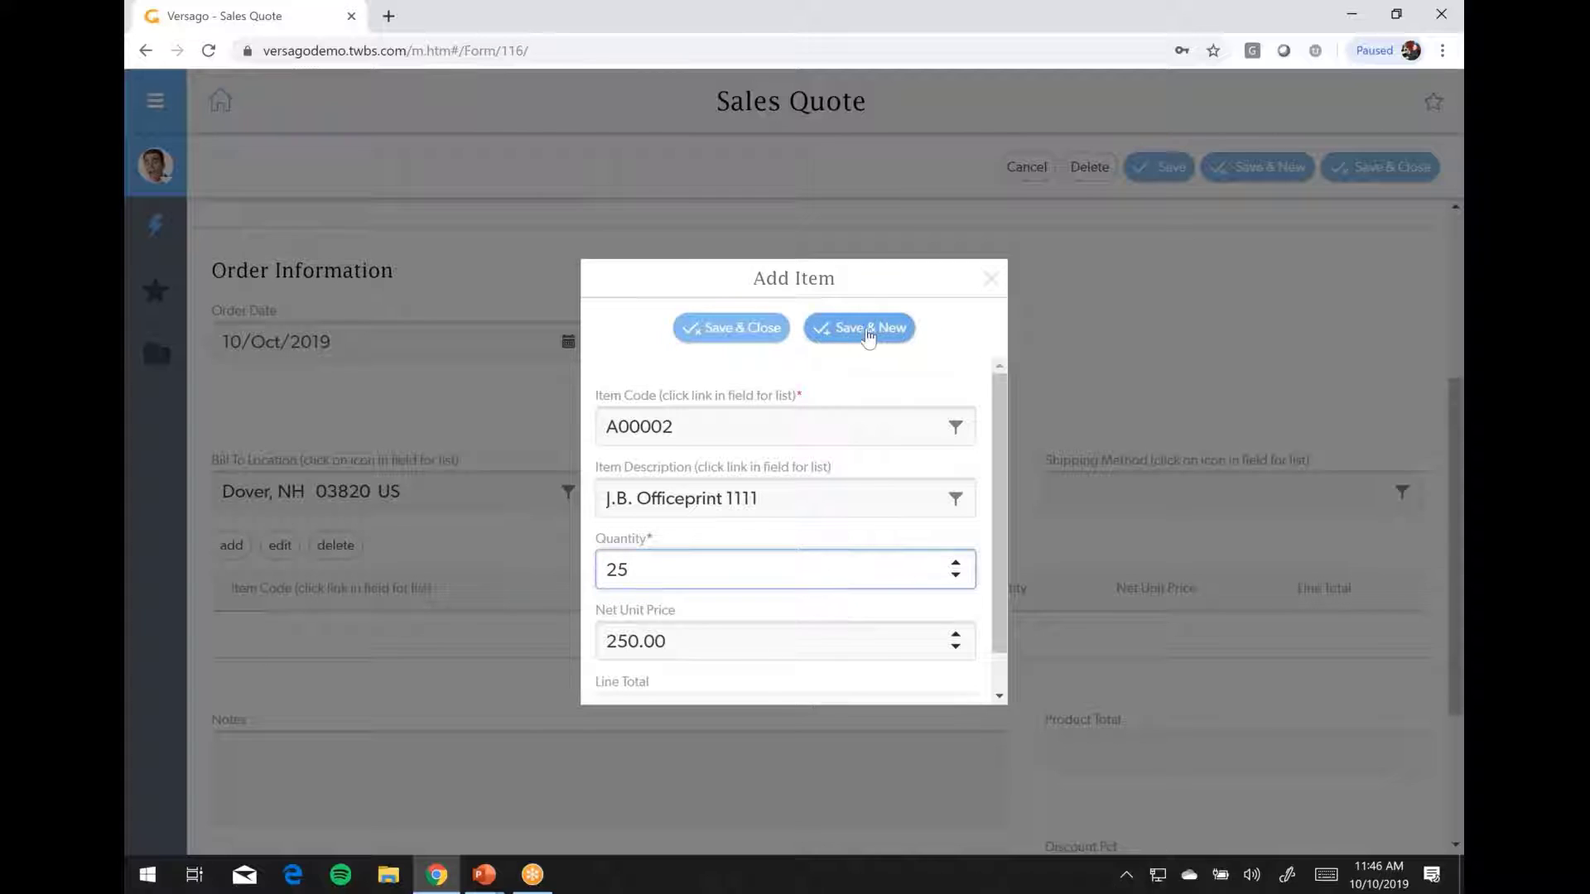
click(760, 331)
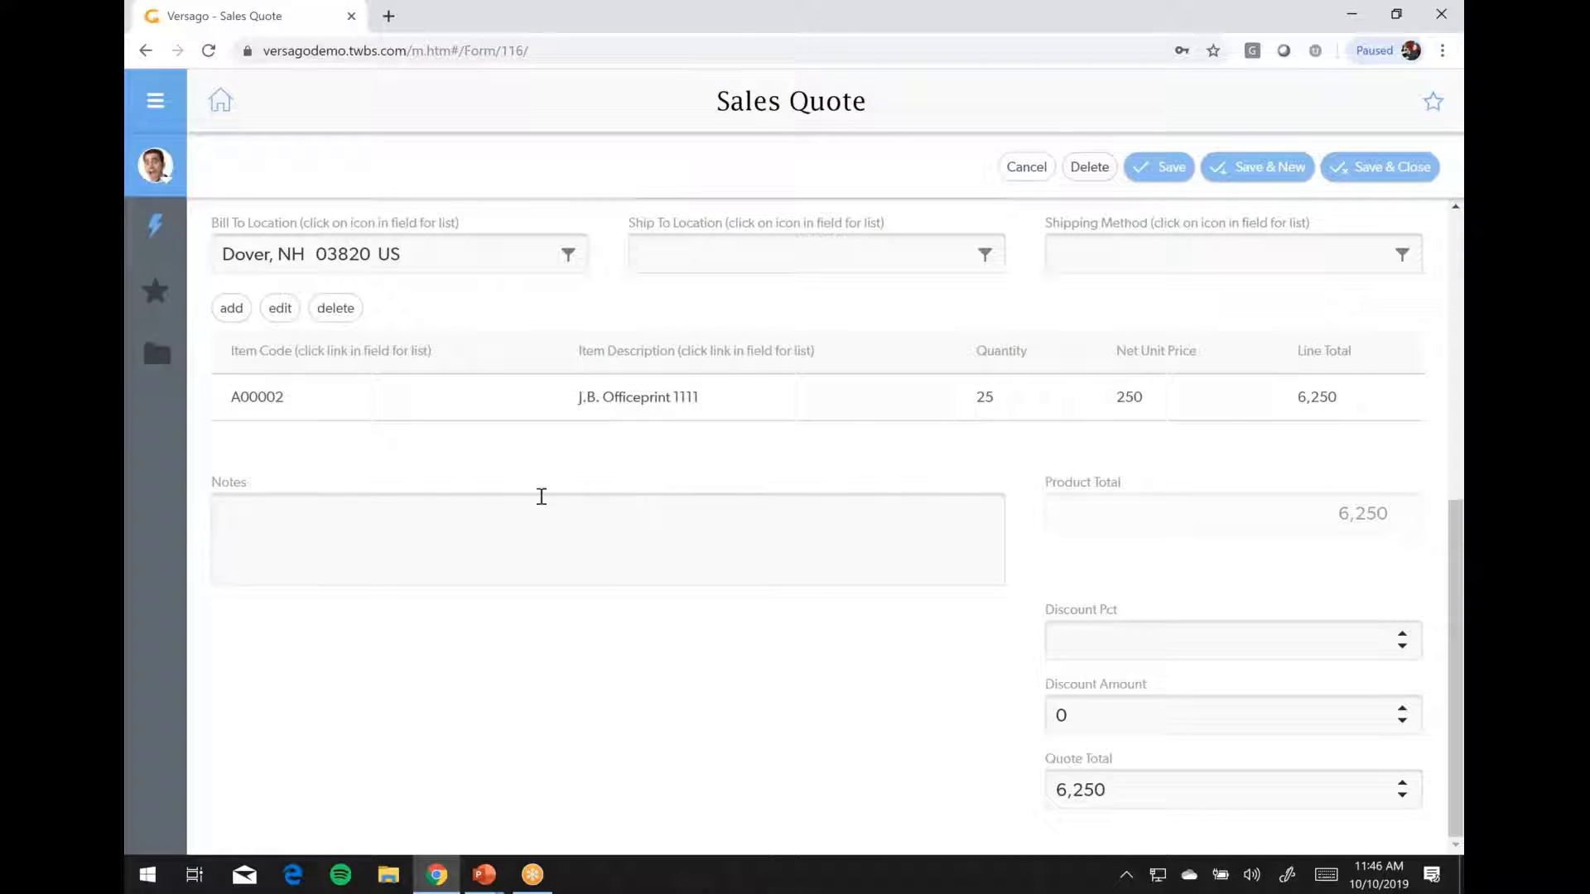
Save and close the completed sales quote, acknowledging the confirmation.
click(515, 504)
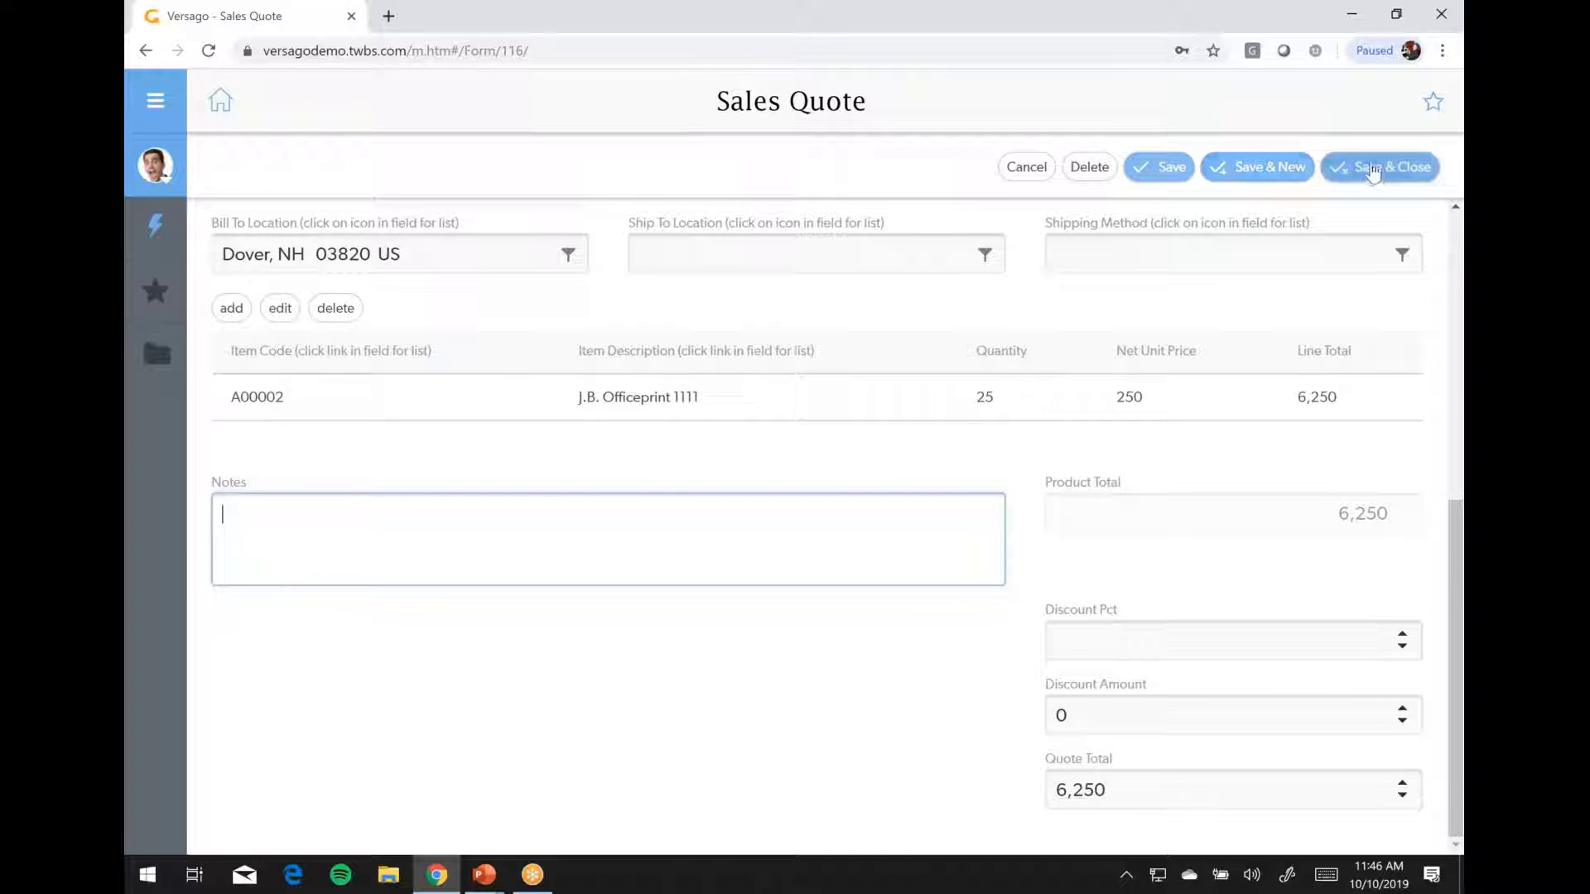
click(1371, 166)
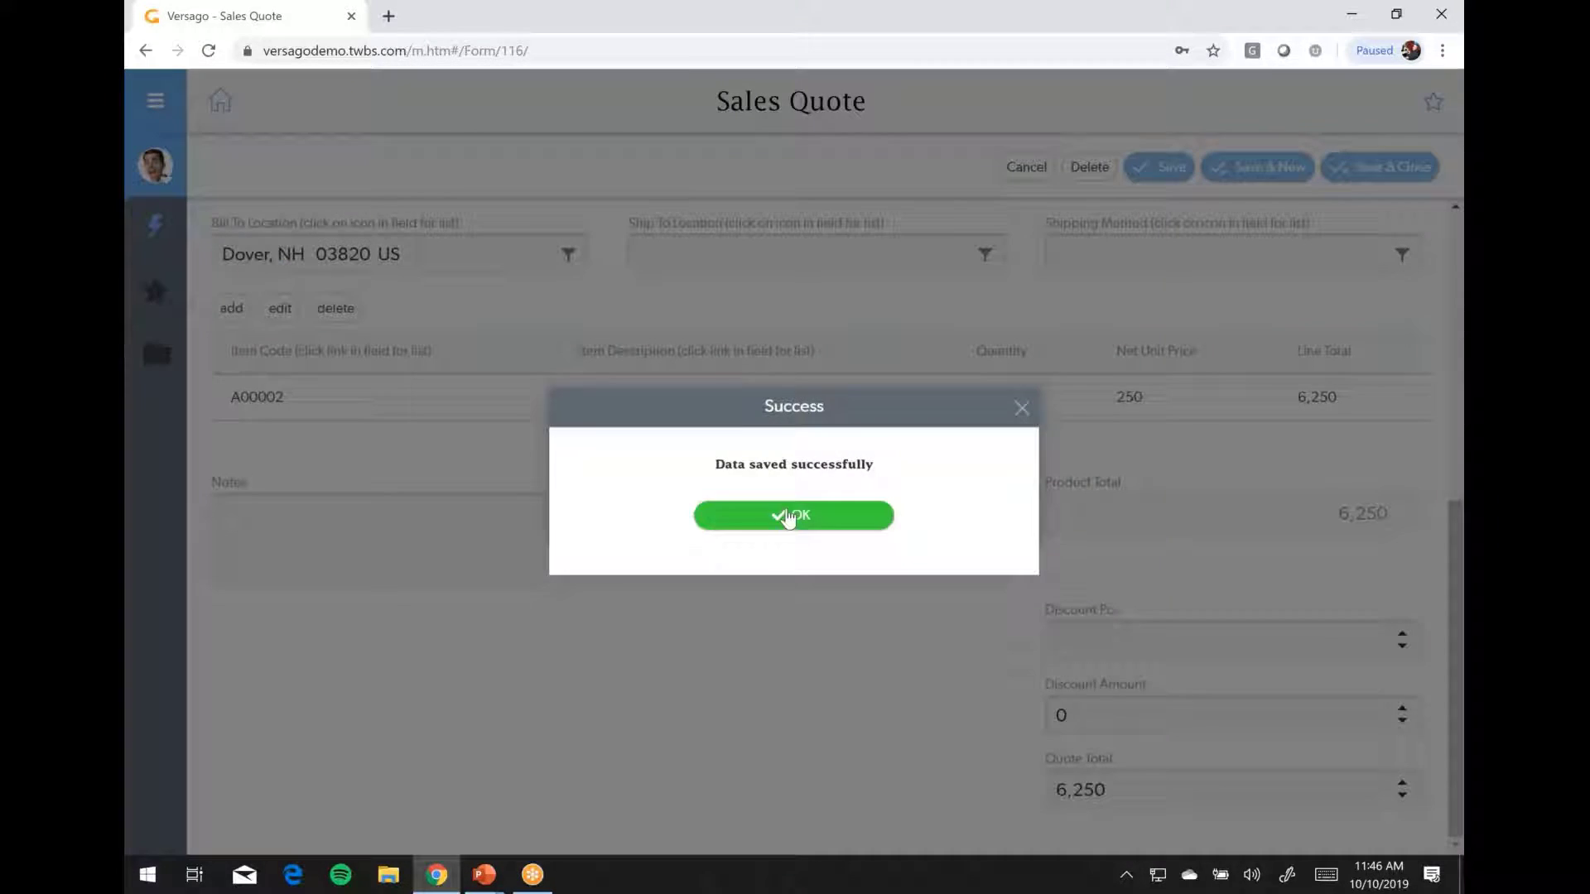
click(788, 516)
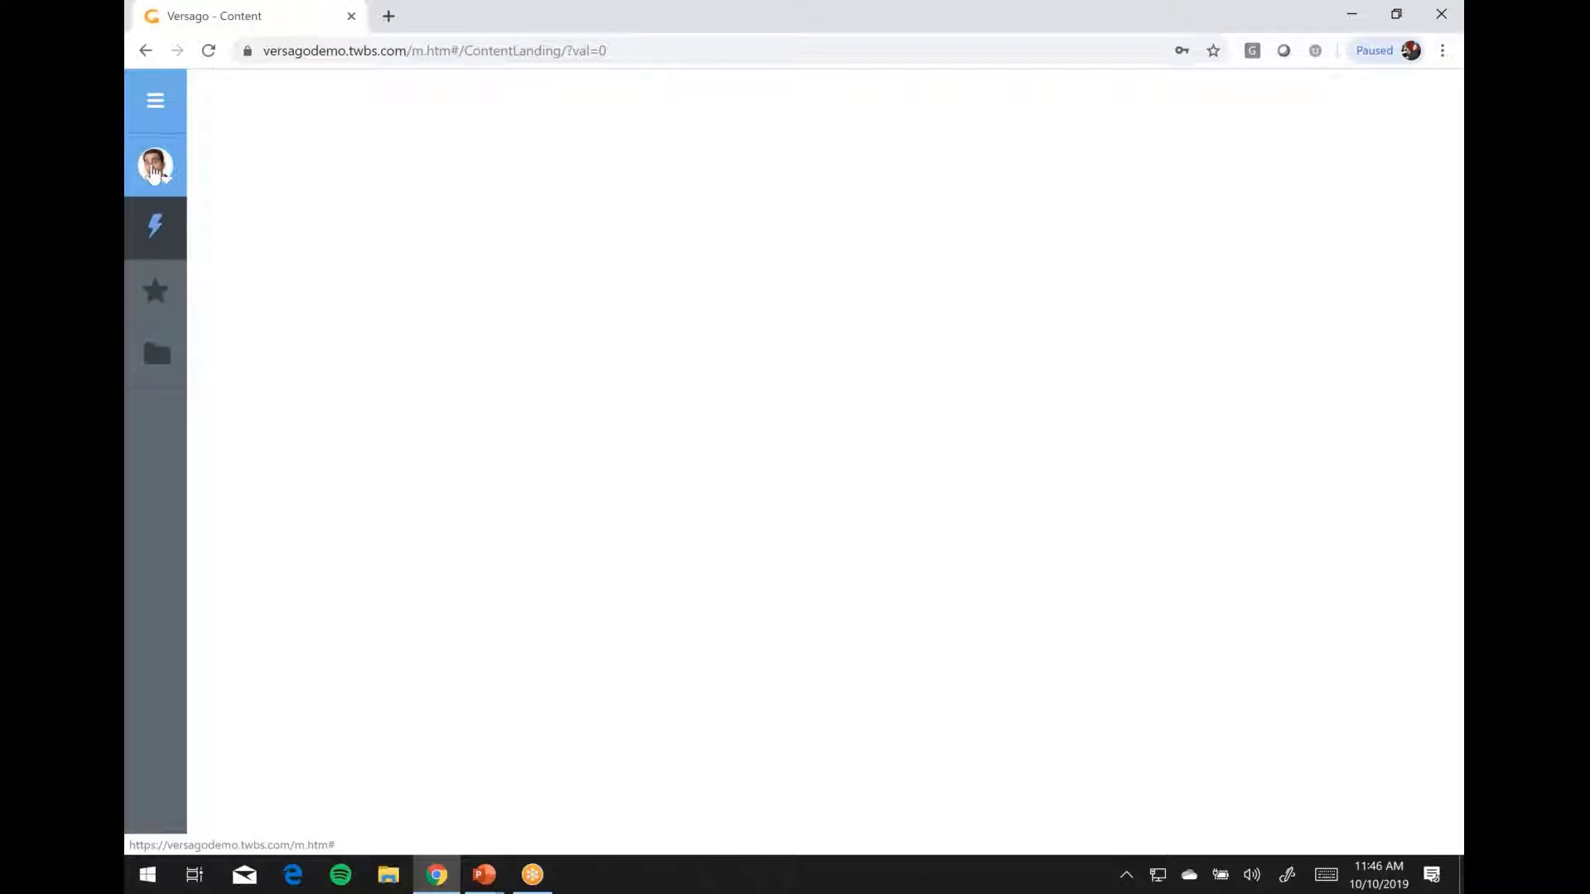
click(157, 362)
click(298, 424)
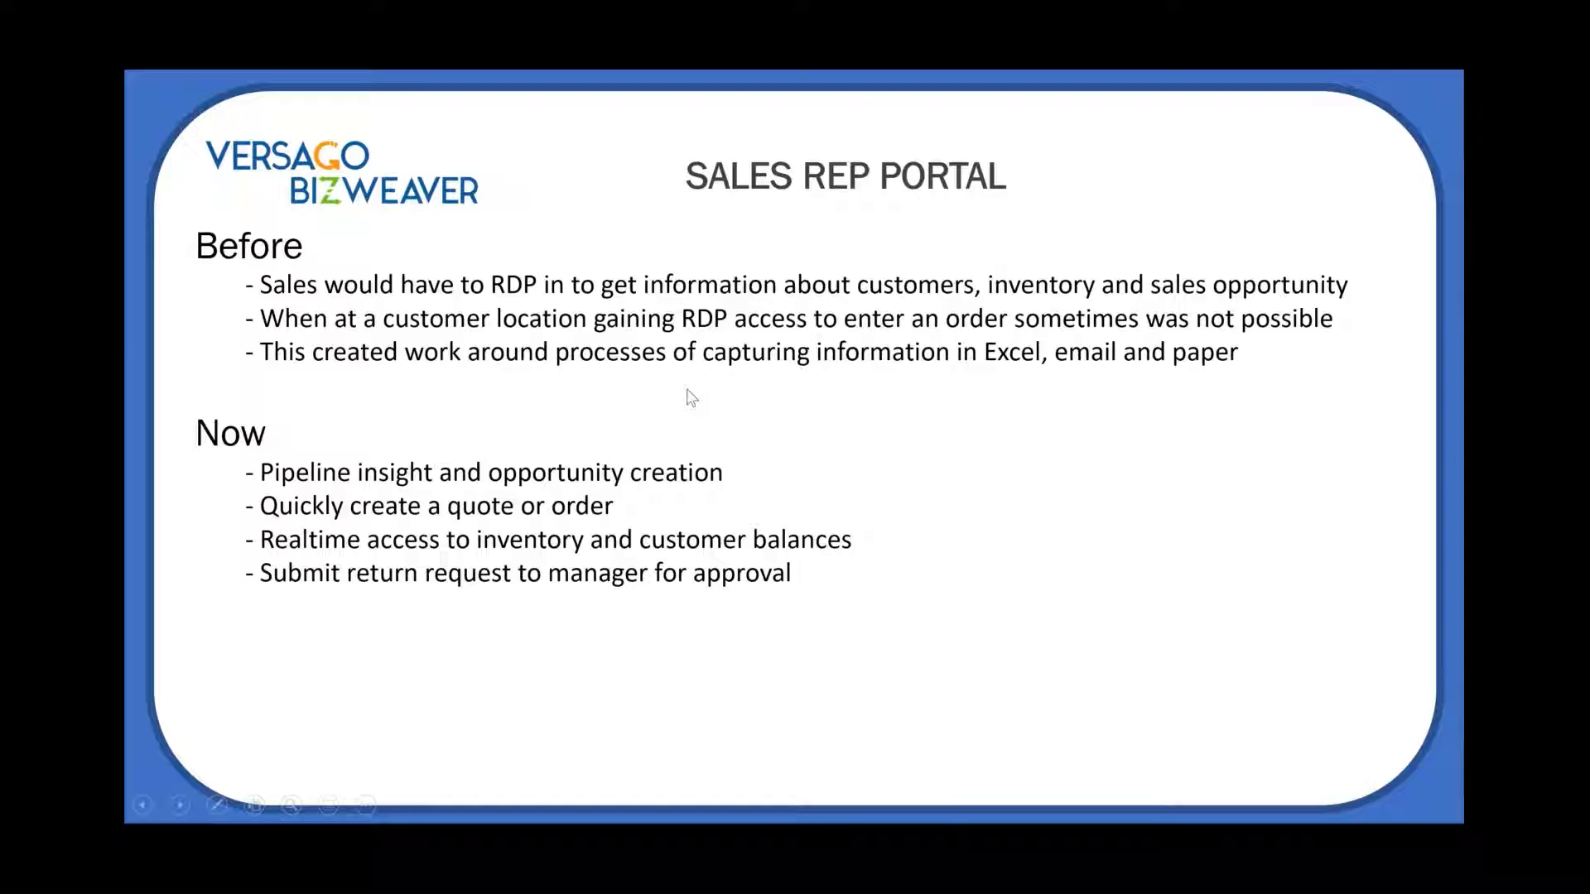
Switch to the Versago portal in Chrome, open the Customer Balances report and review the grouped customer rows across all columns.
key(alt+Tab)
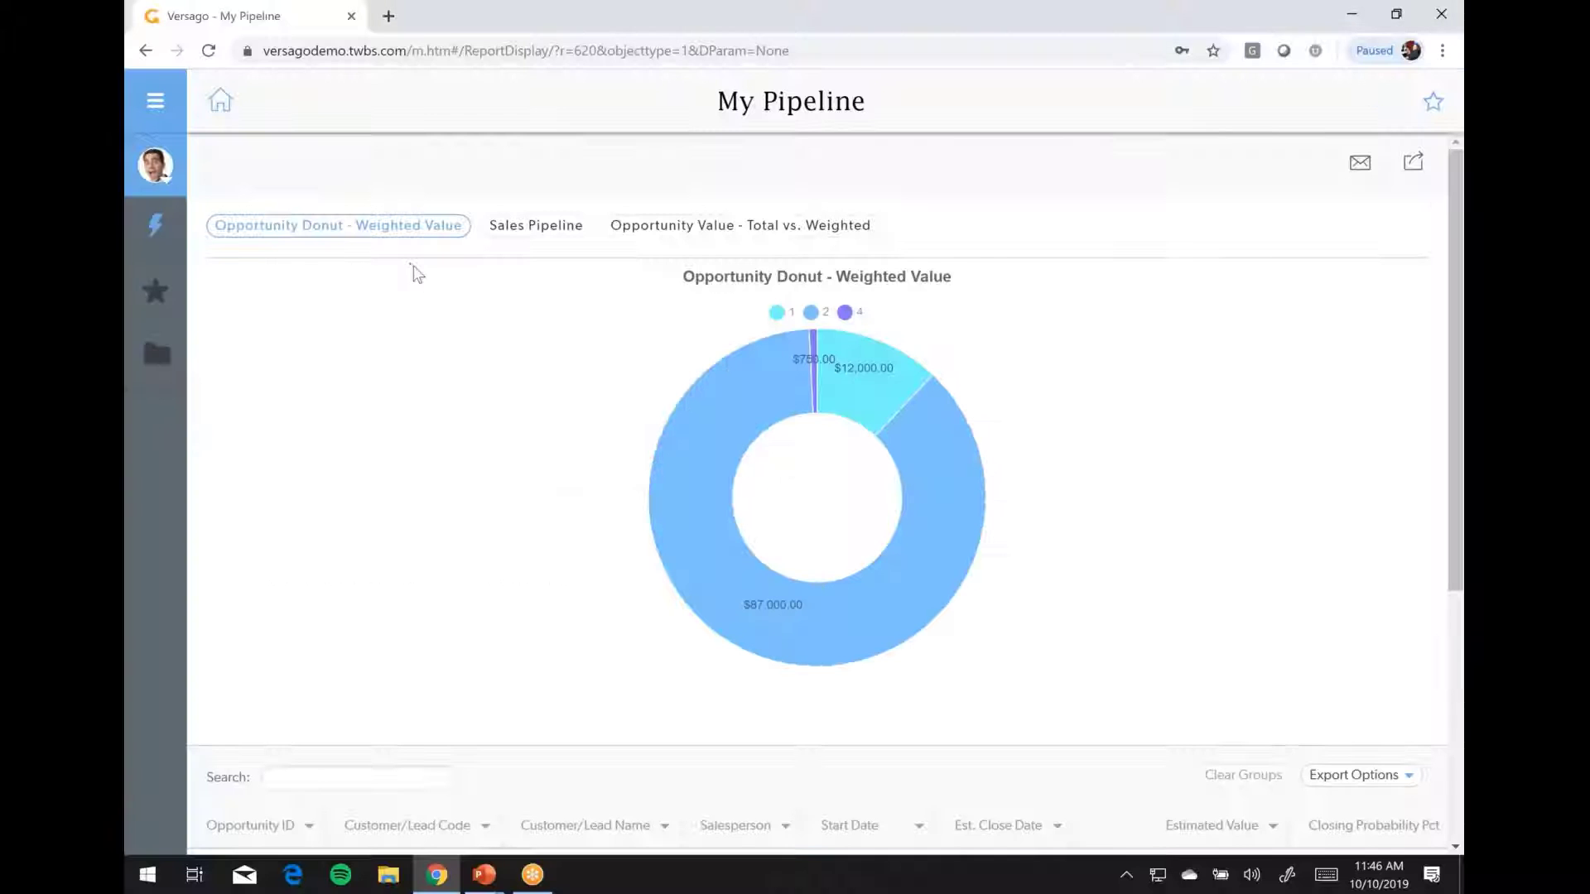
click(144, 372)
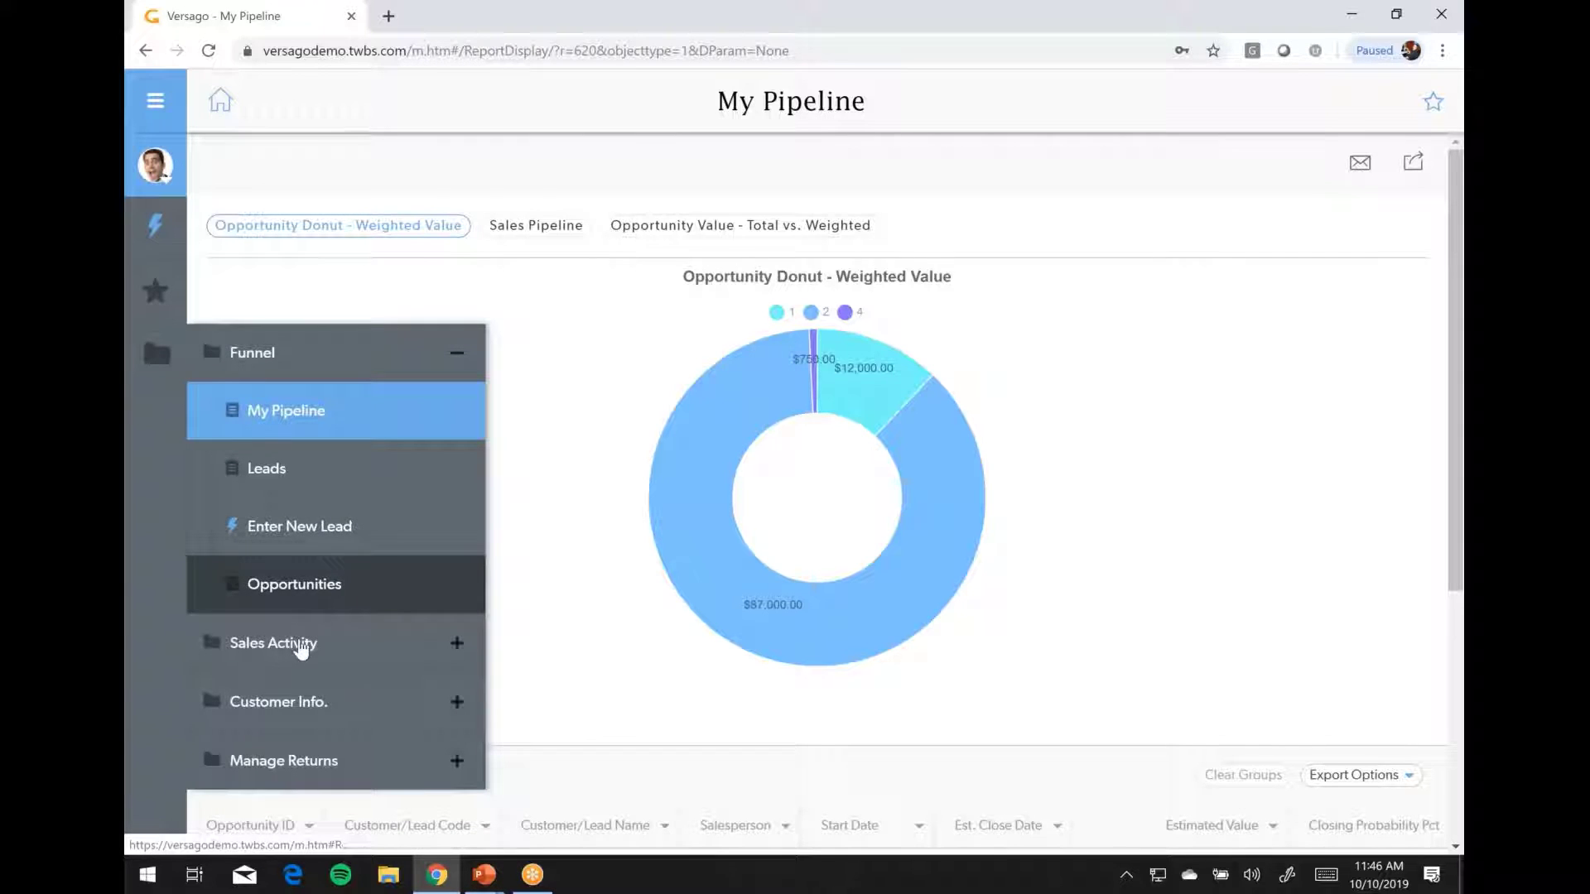
click(337, 699)
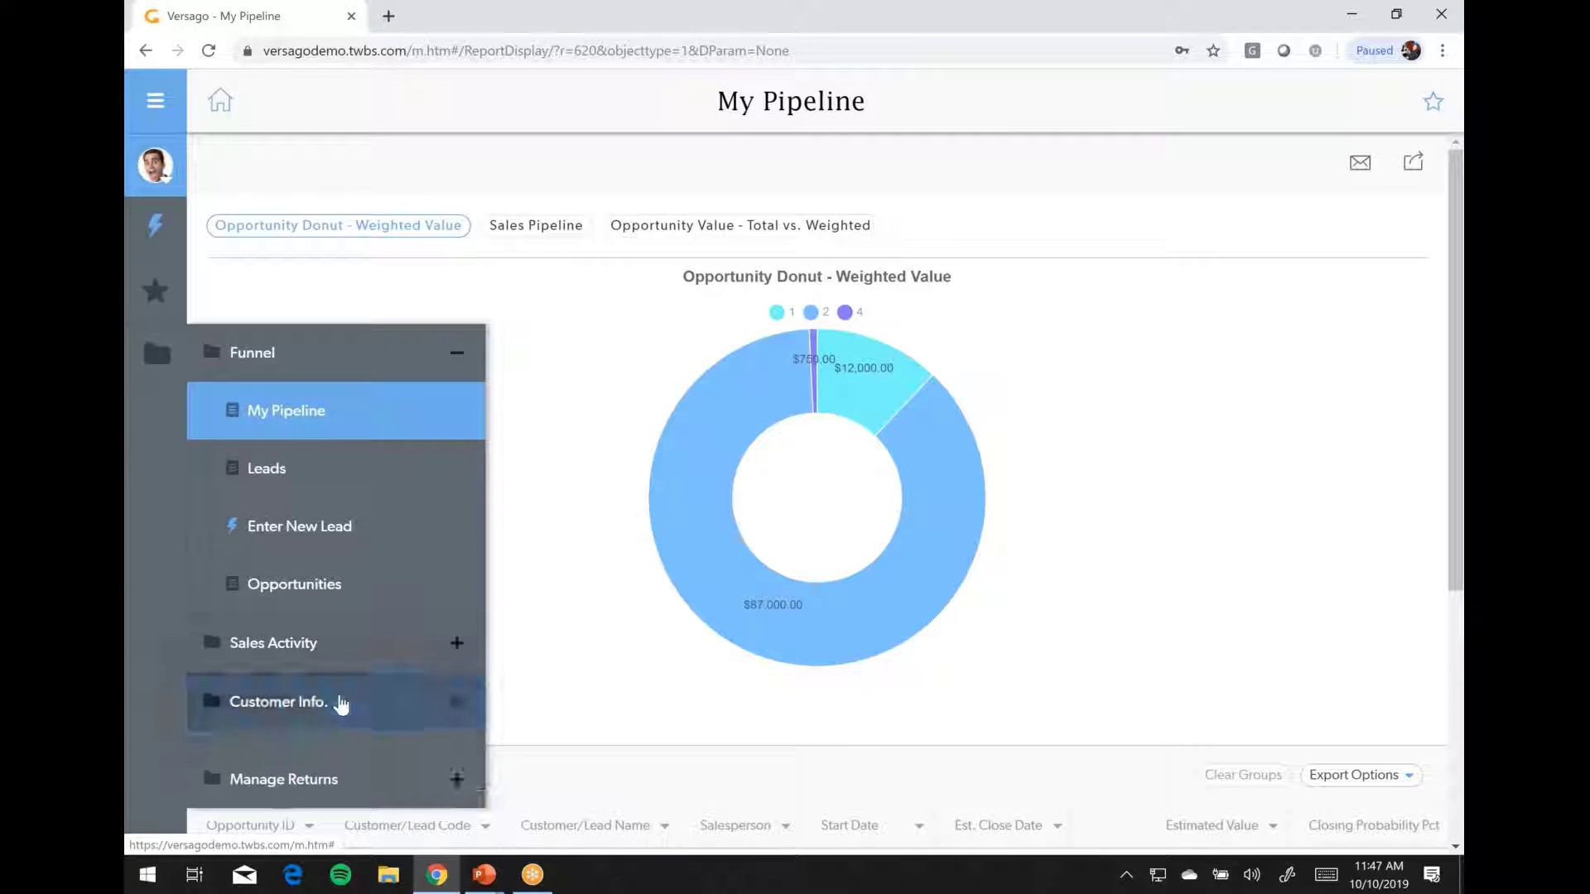
scroll(401, 609, down, 1)
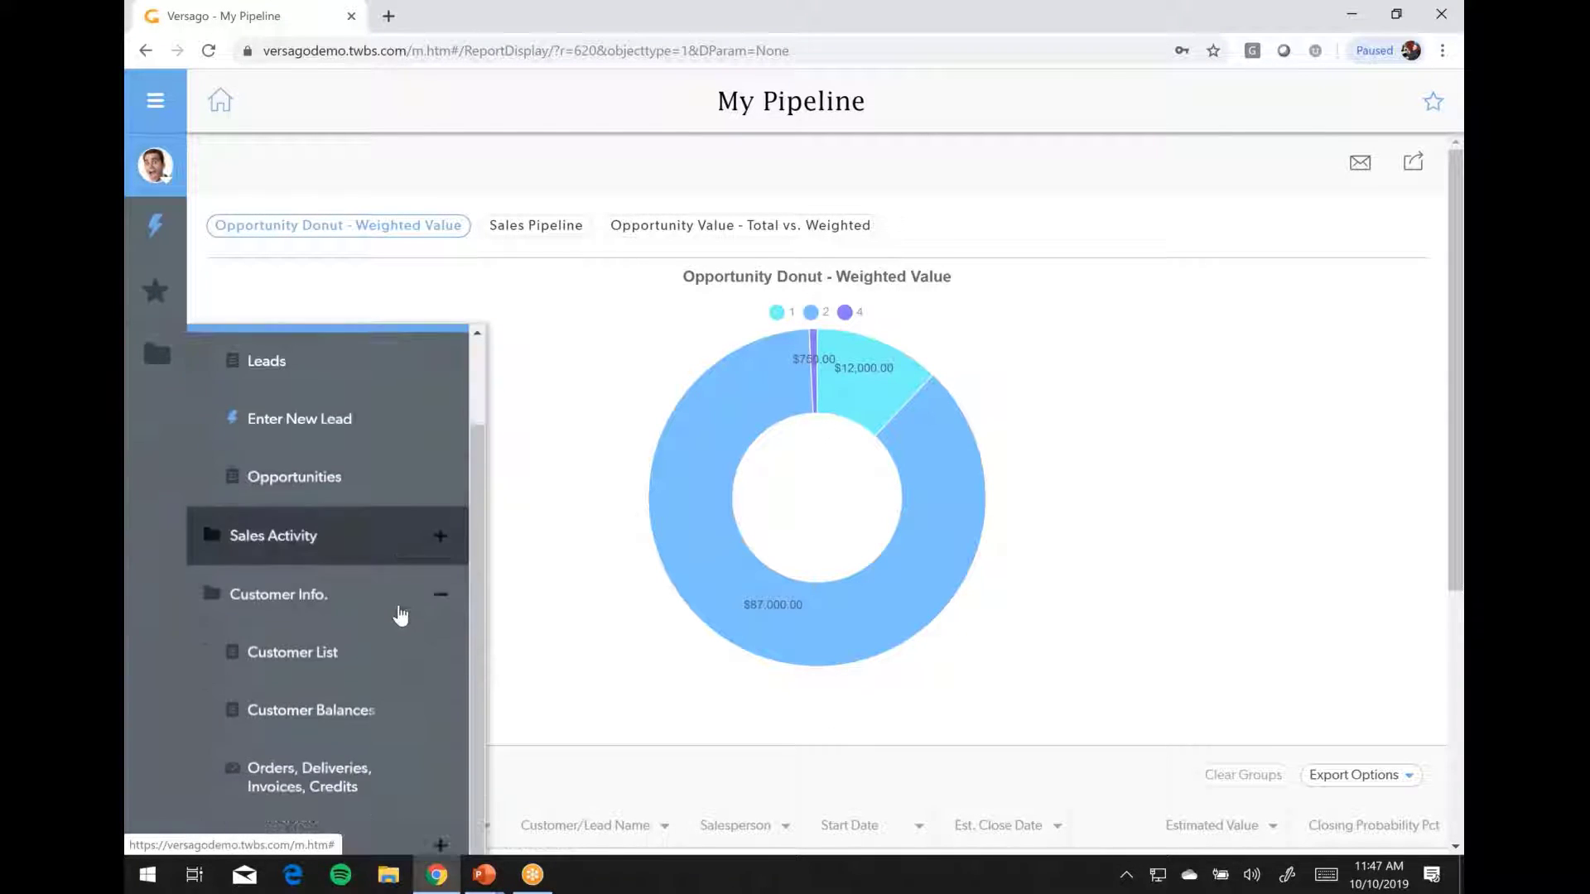
click(295, 732)
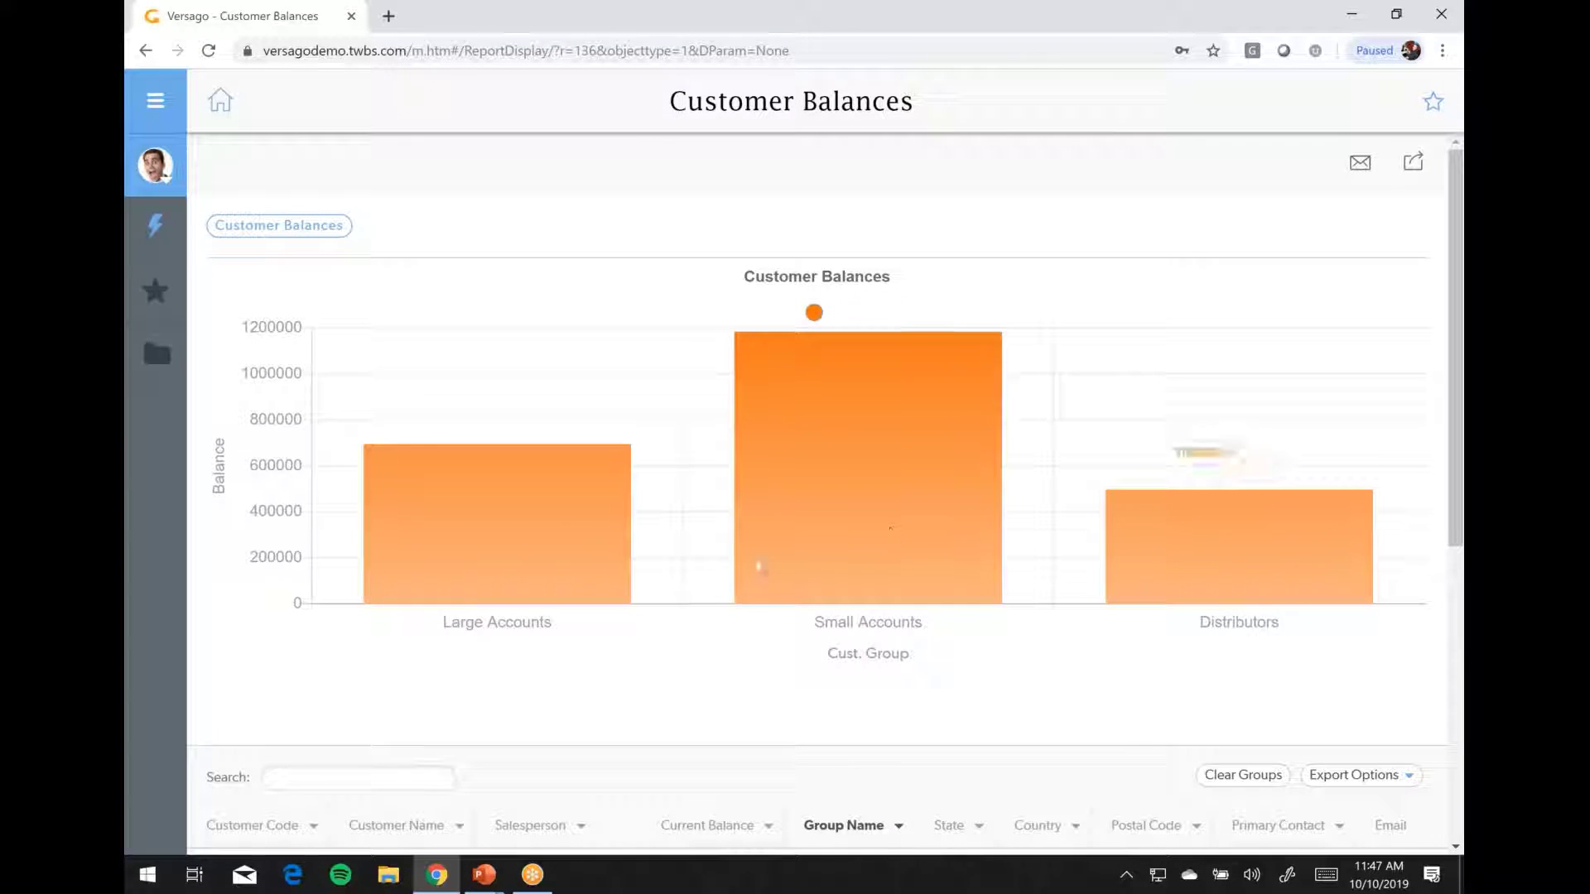
scroll(710, 579, down, 1)
scroll(710, 580, down, 5)
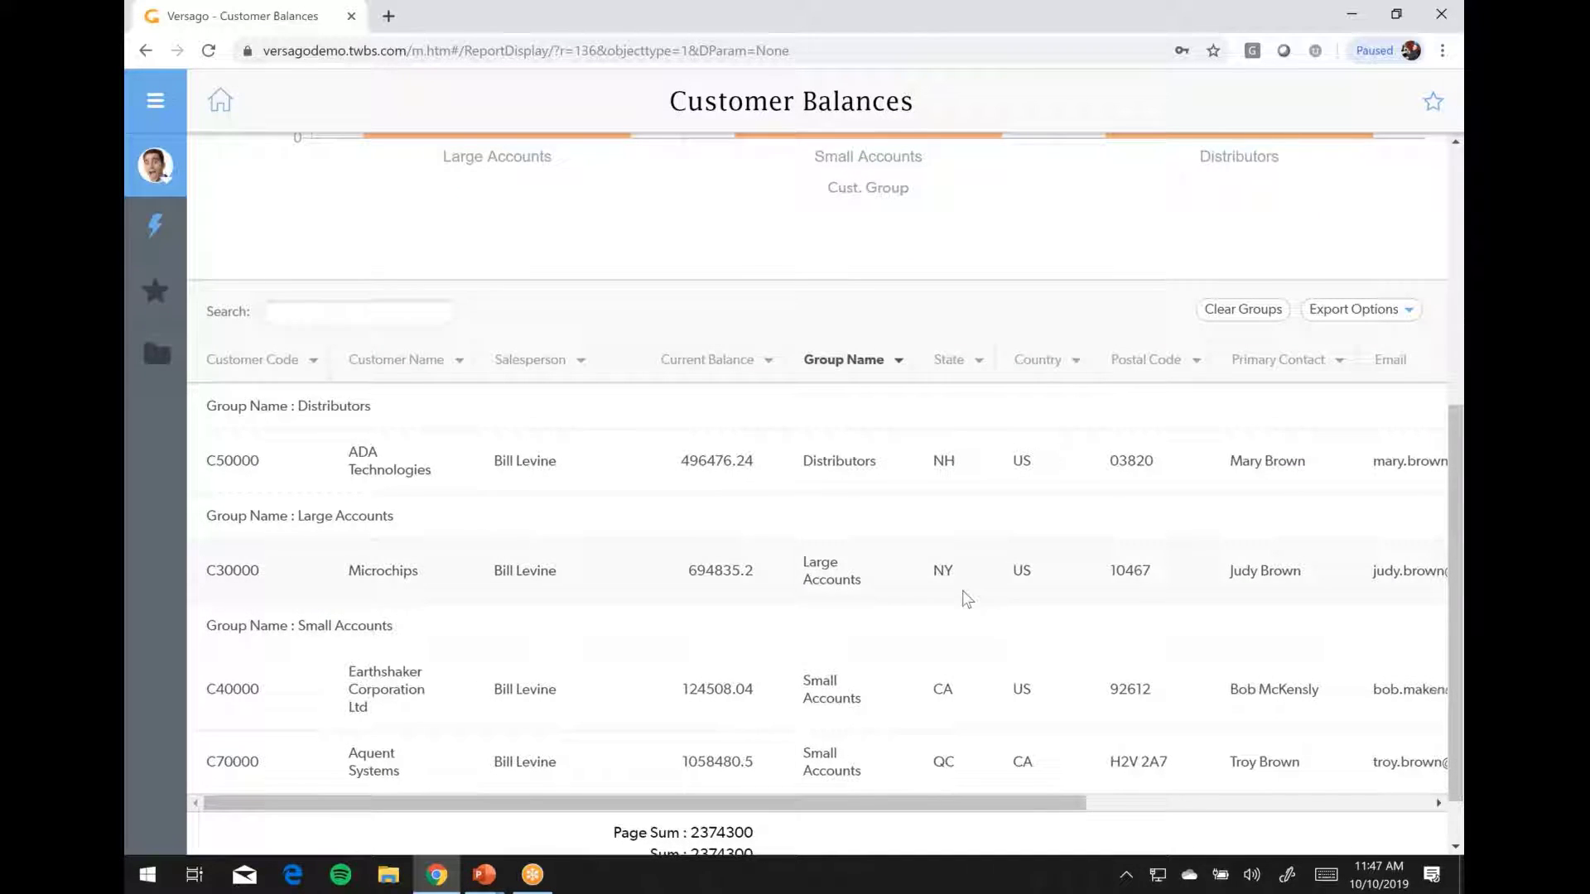
scroll(962, 597, right, 5)
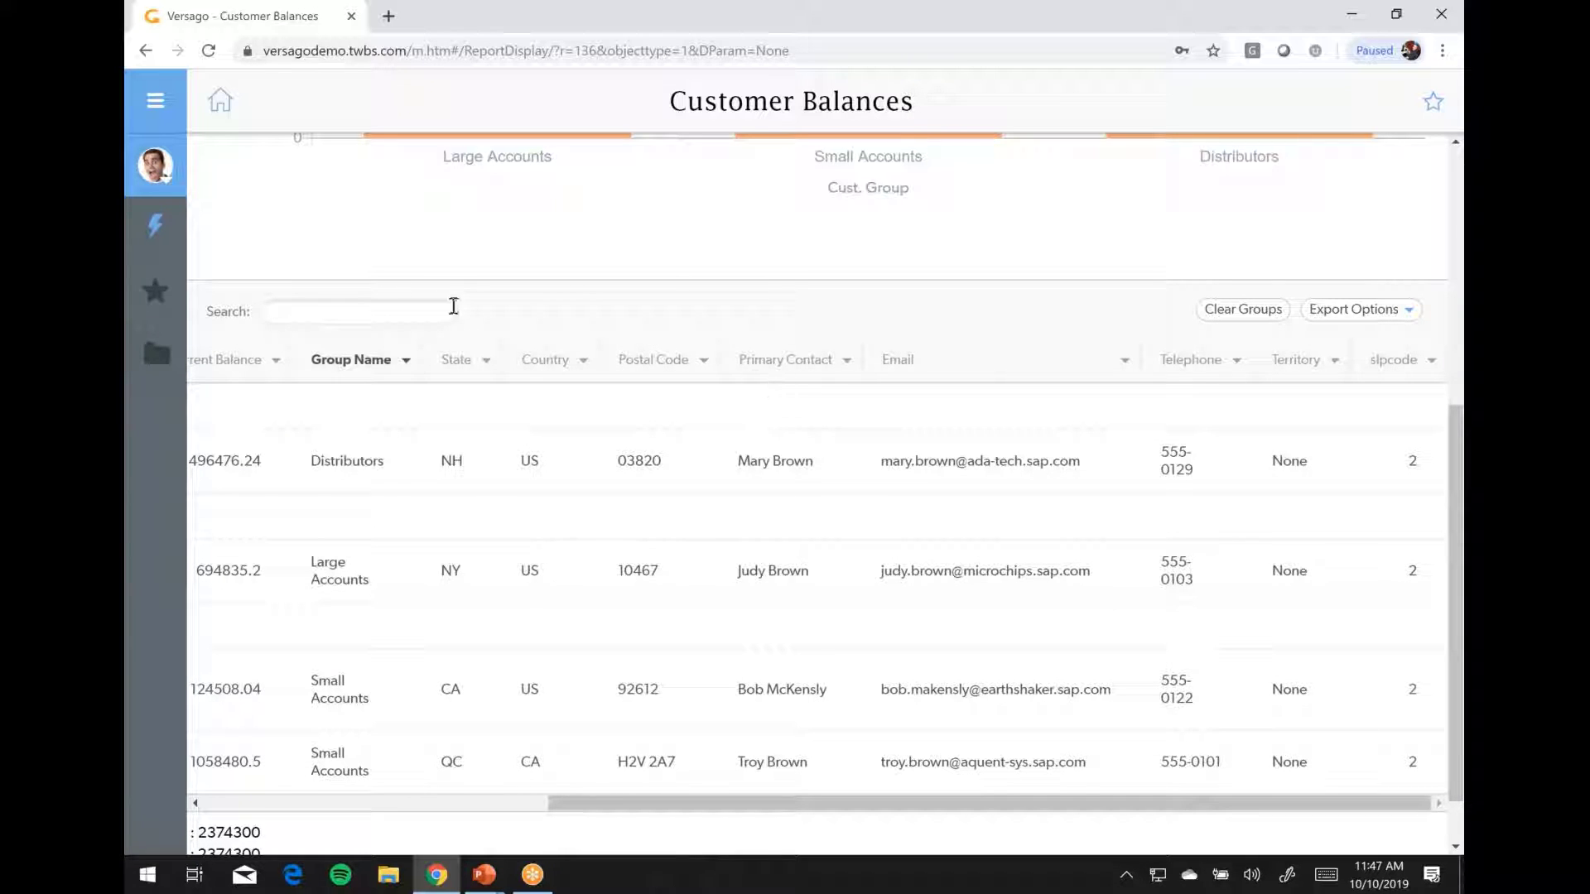
scroll(678, 393, left, 5)
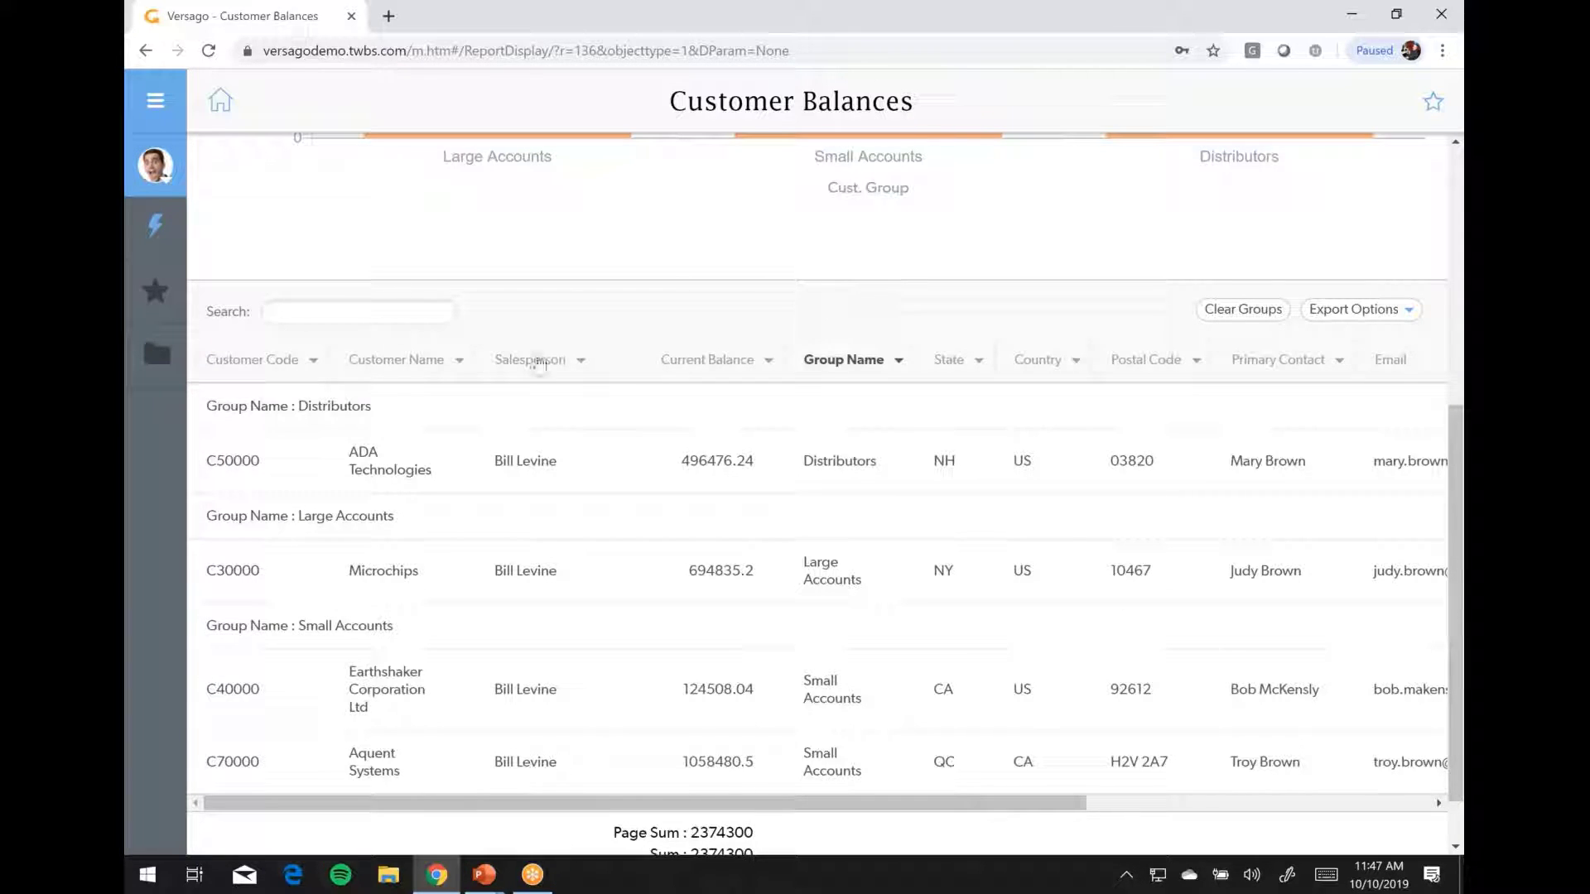
Run the Inventory with Details report for all items with empty filters and hide the filter section.
click(154, 331)
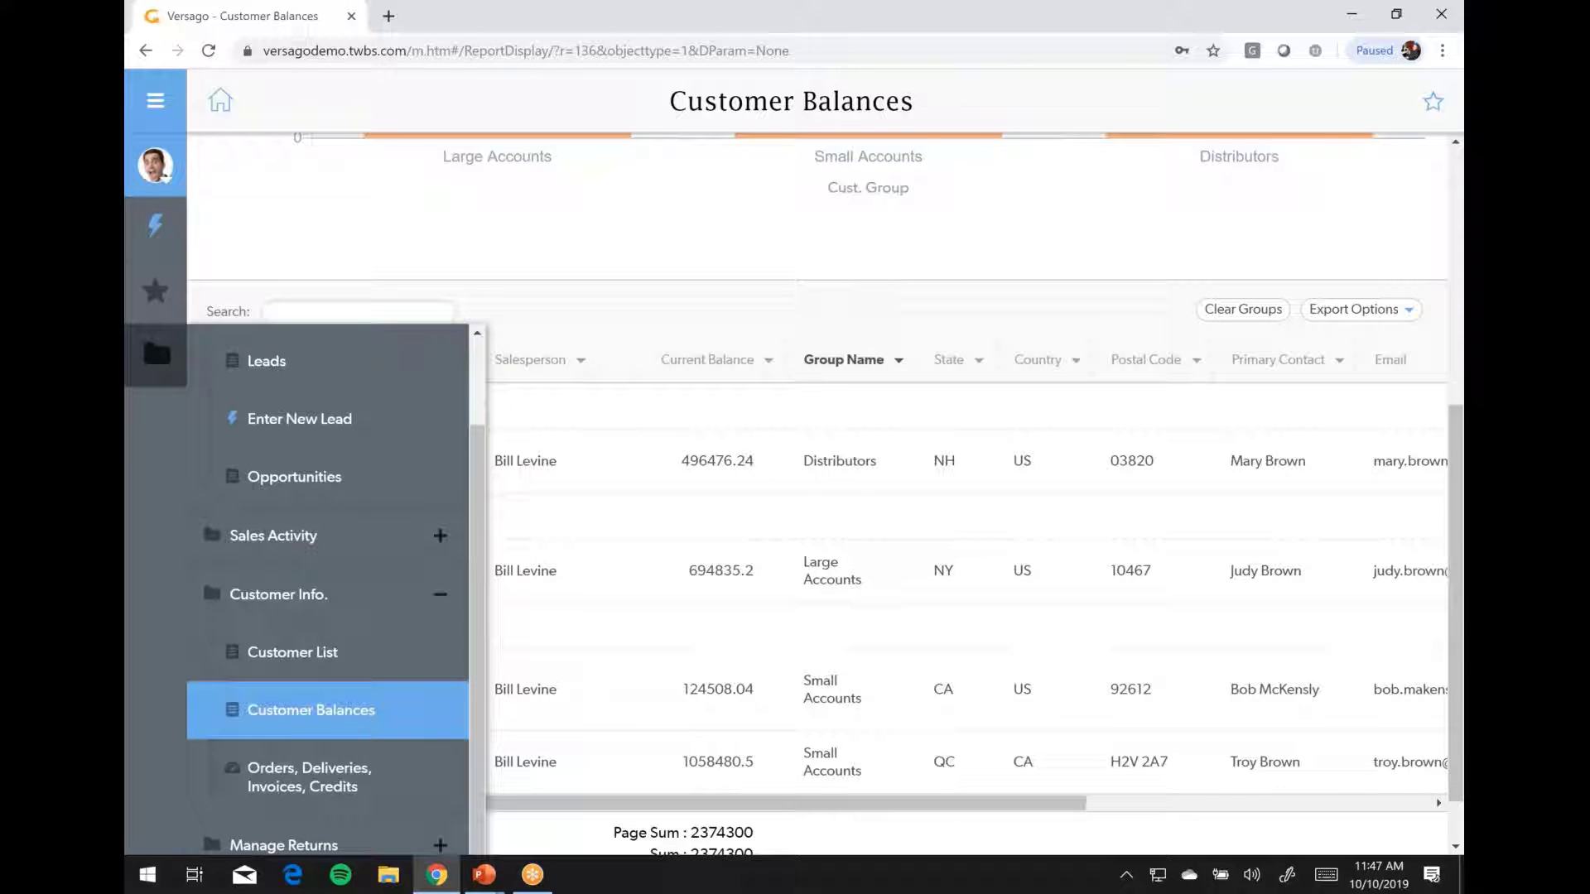
click(161, 240)
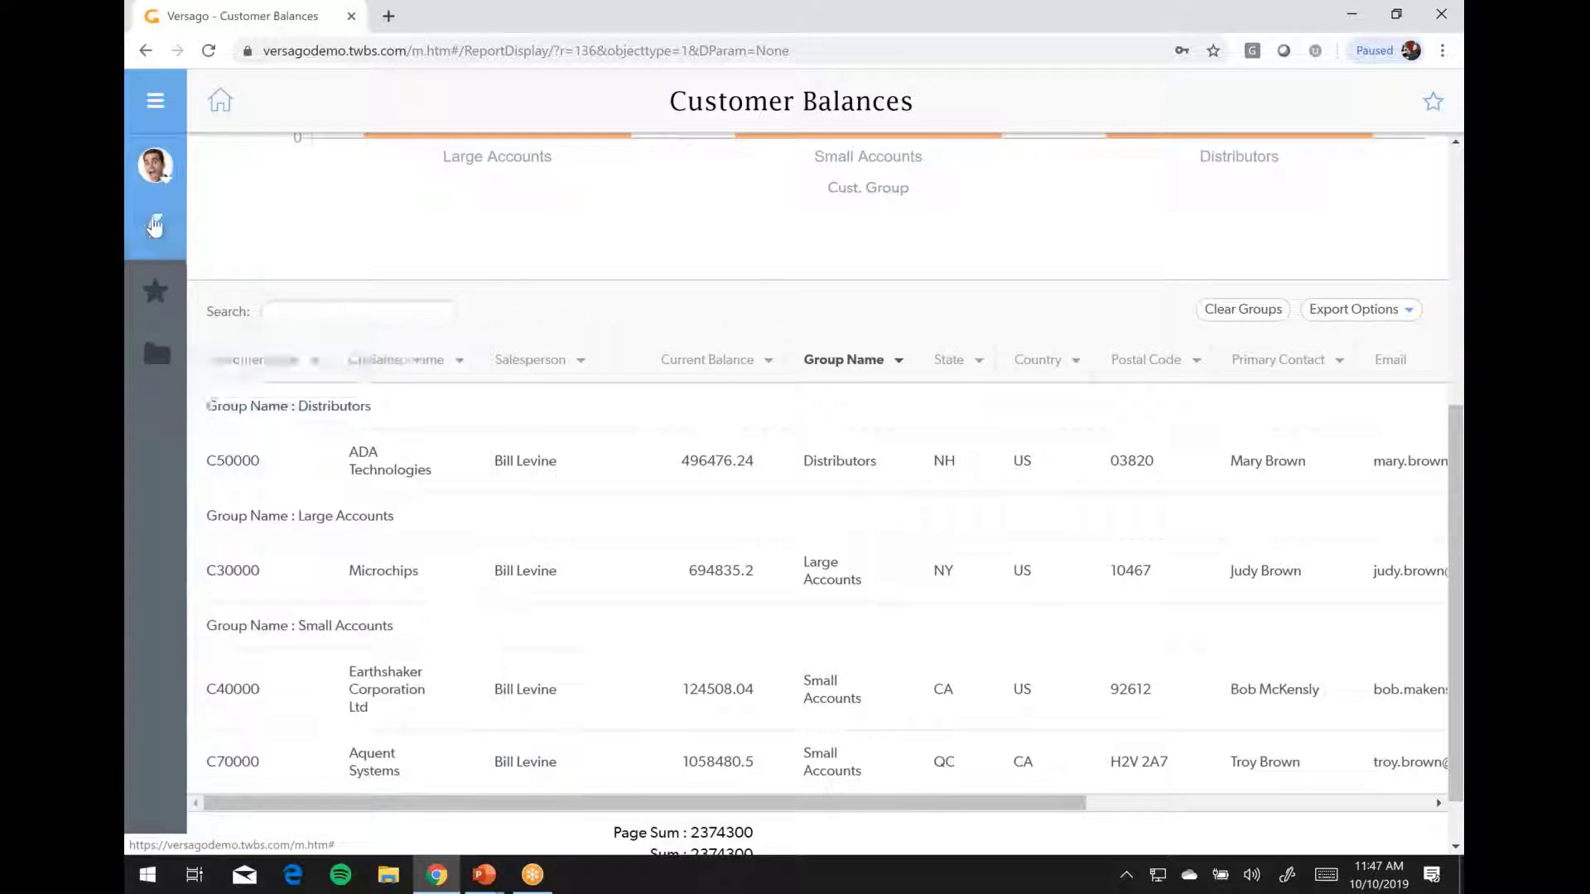
click(288, 323)
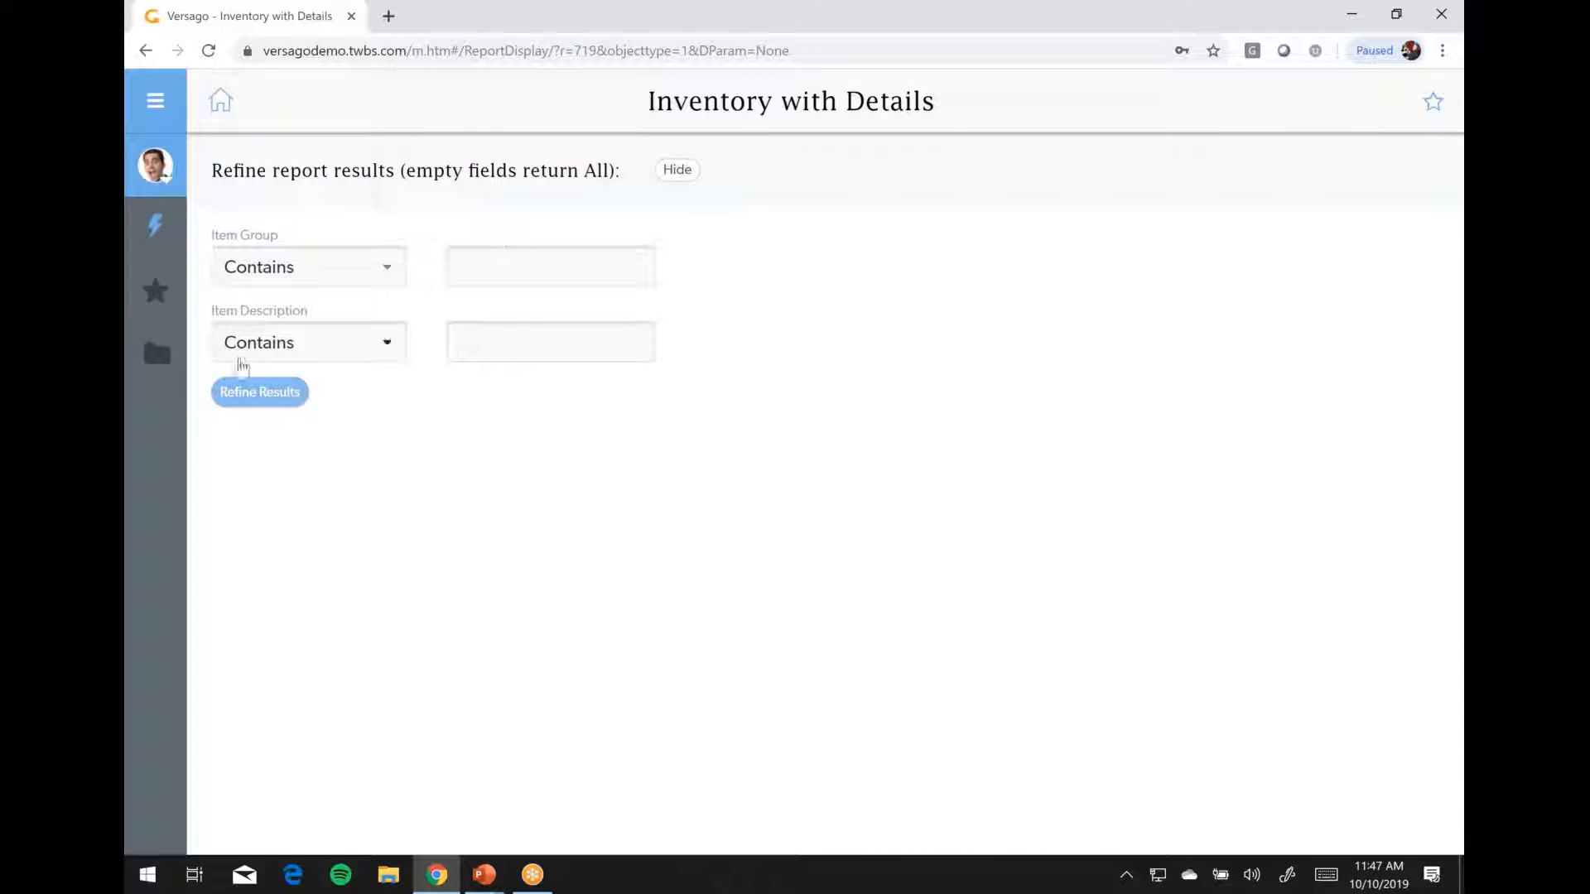
click(261, 394)
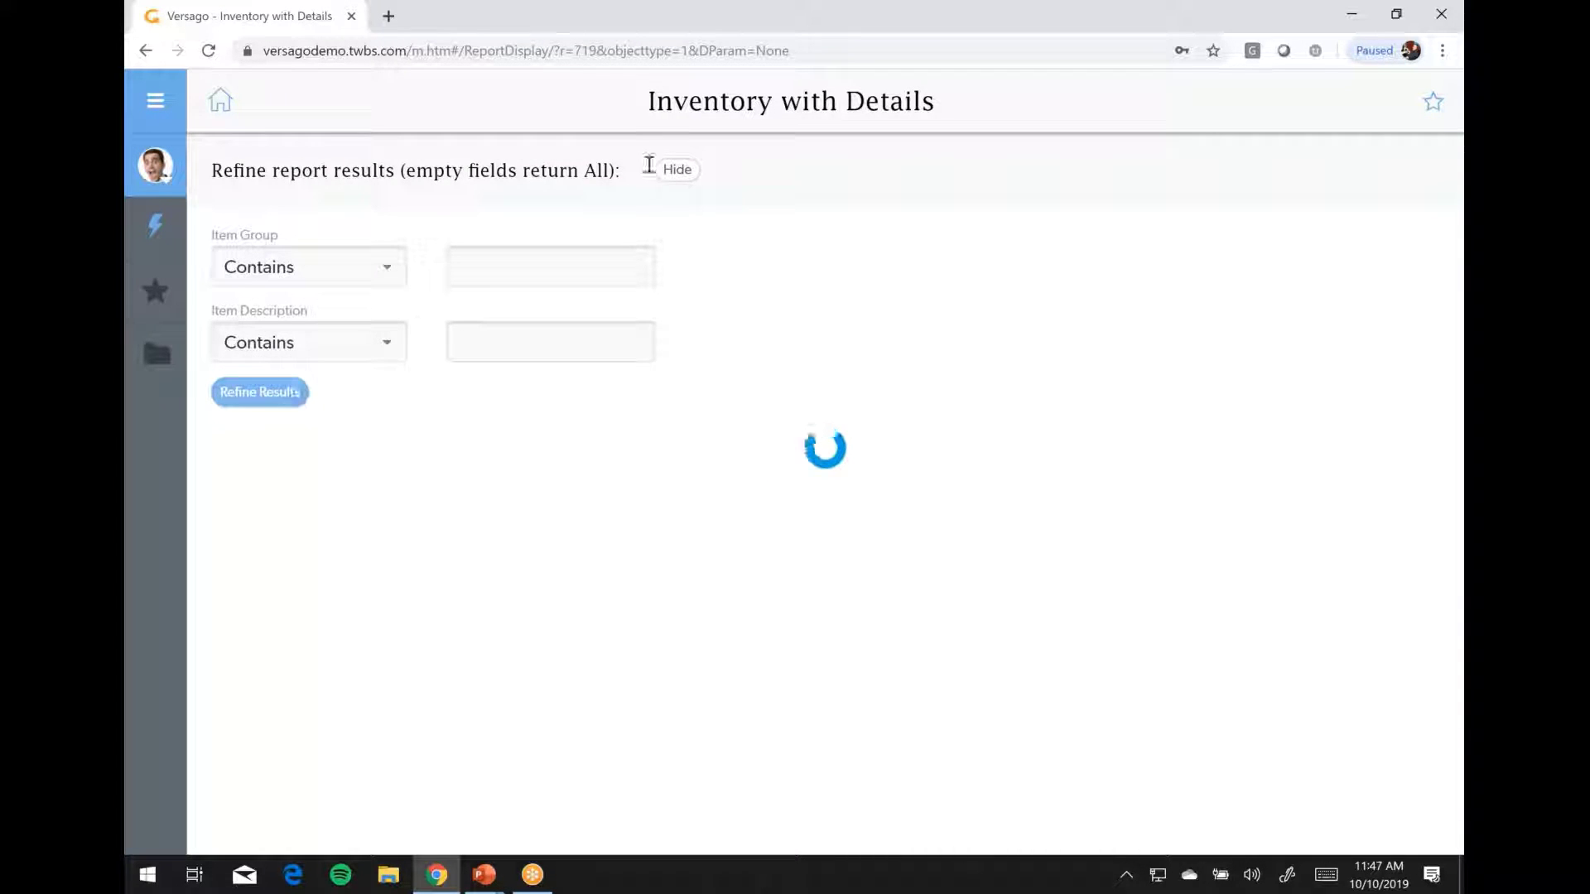
click(679, 171)
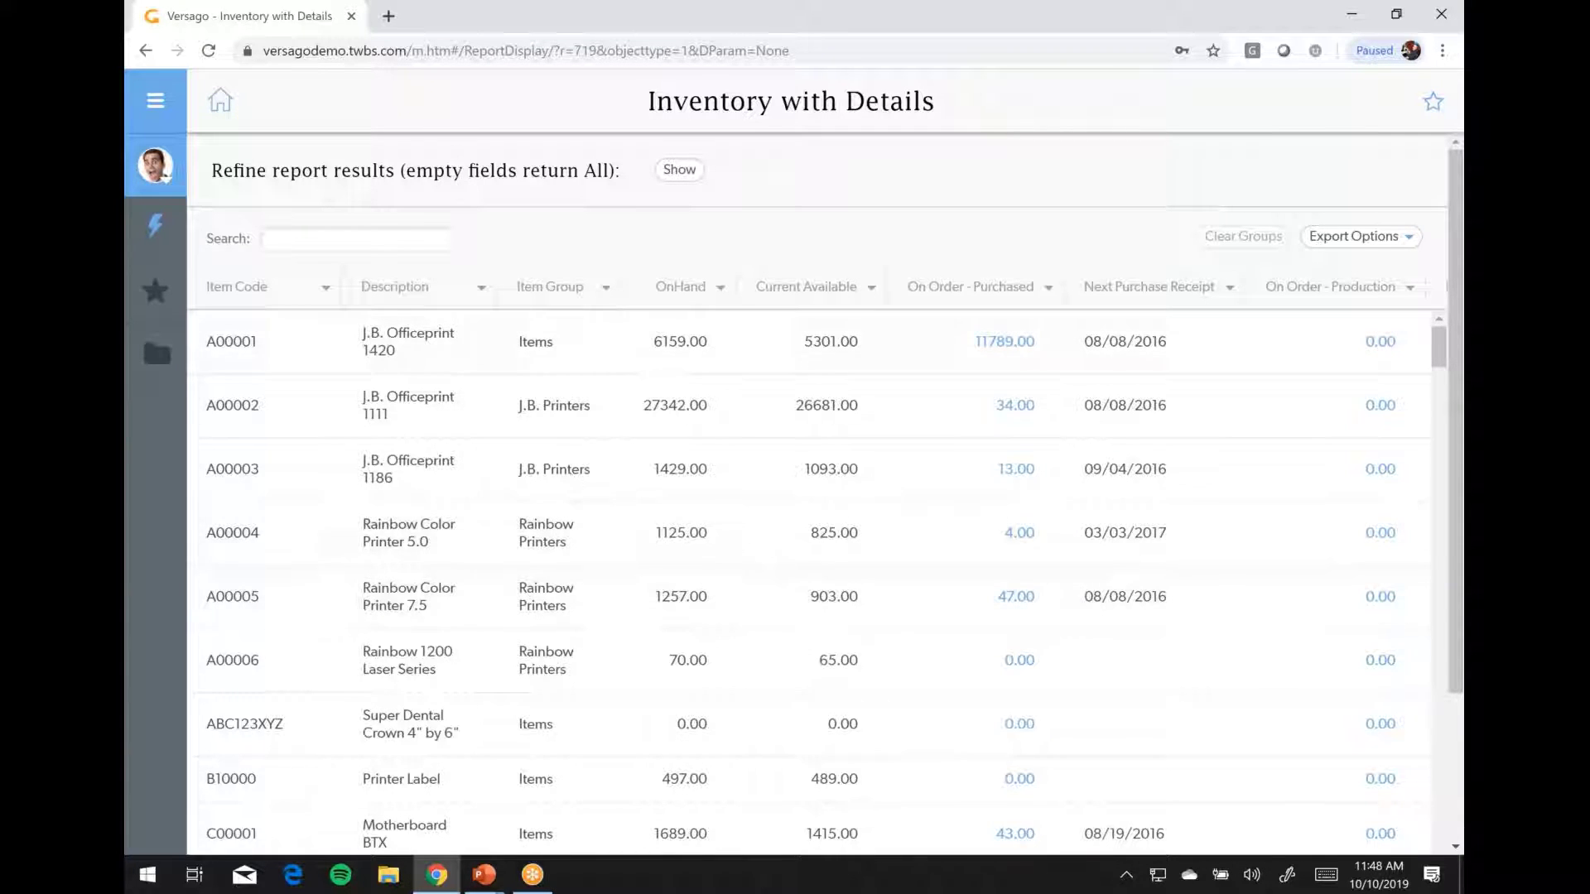
Search the inventory results for "lab" and reopen the Inventory with Details report.
click(349, 236)
text(lab)
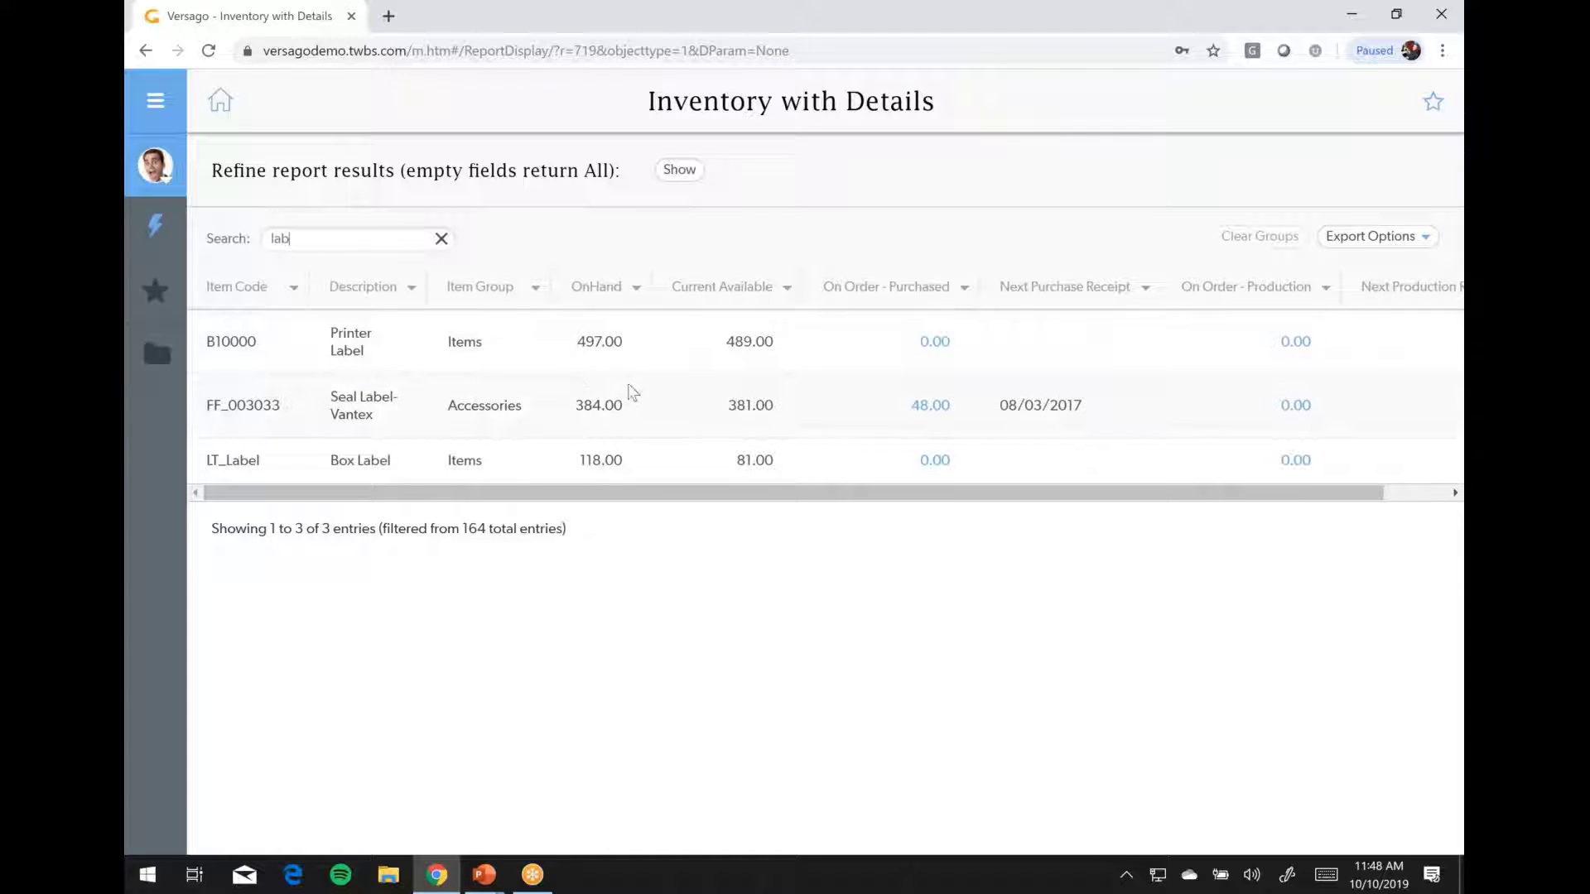
click(154, 228)
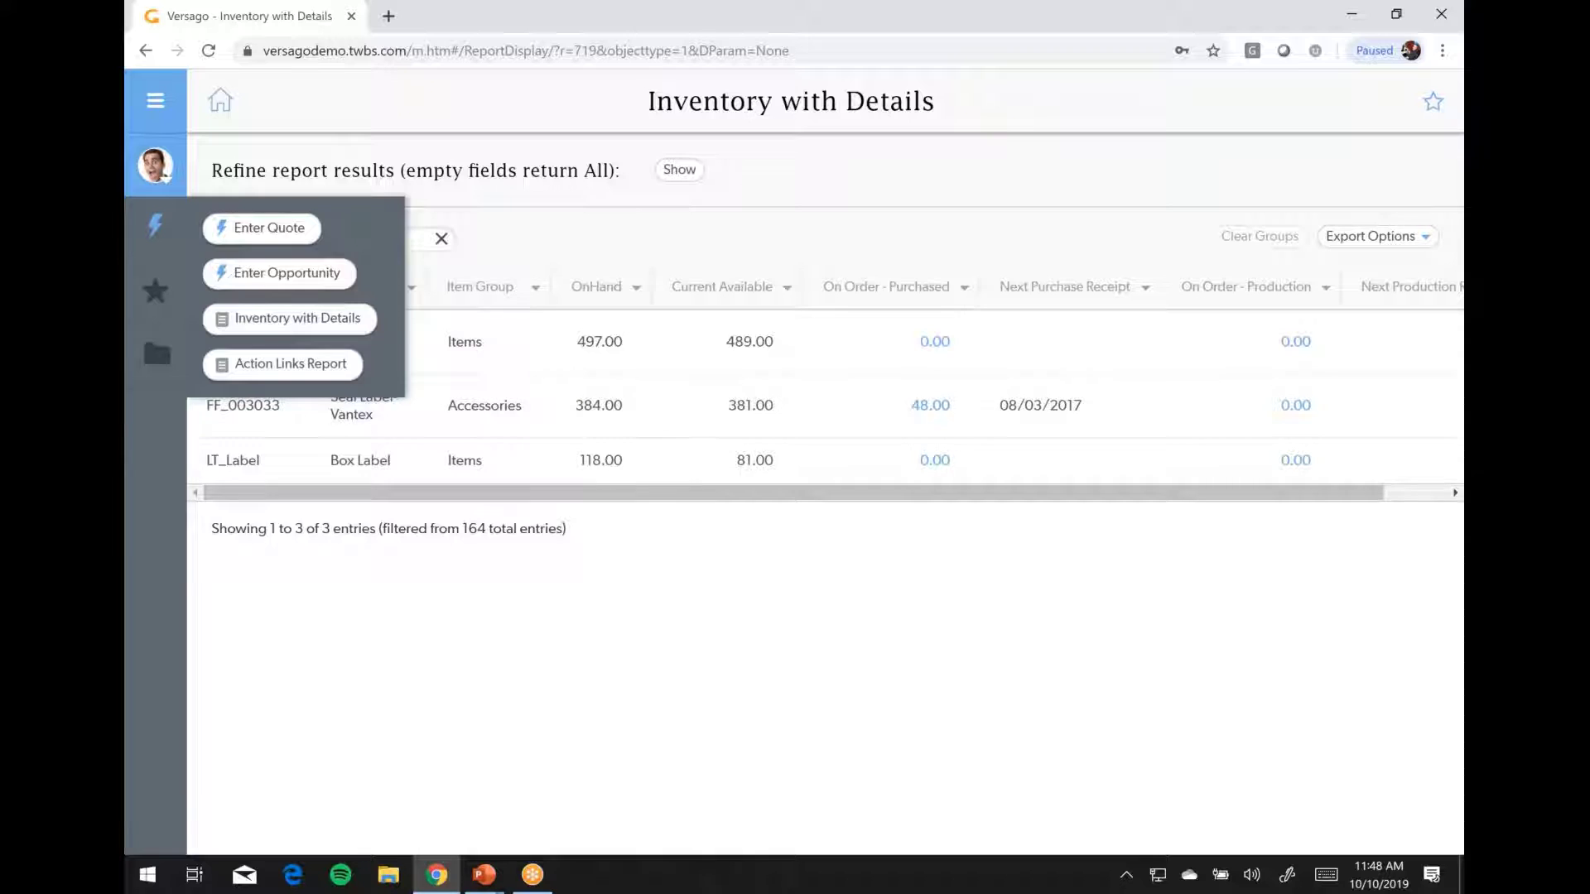
click(298, 318)
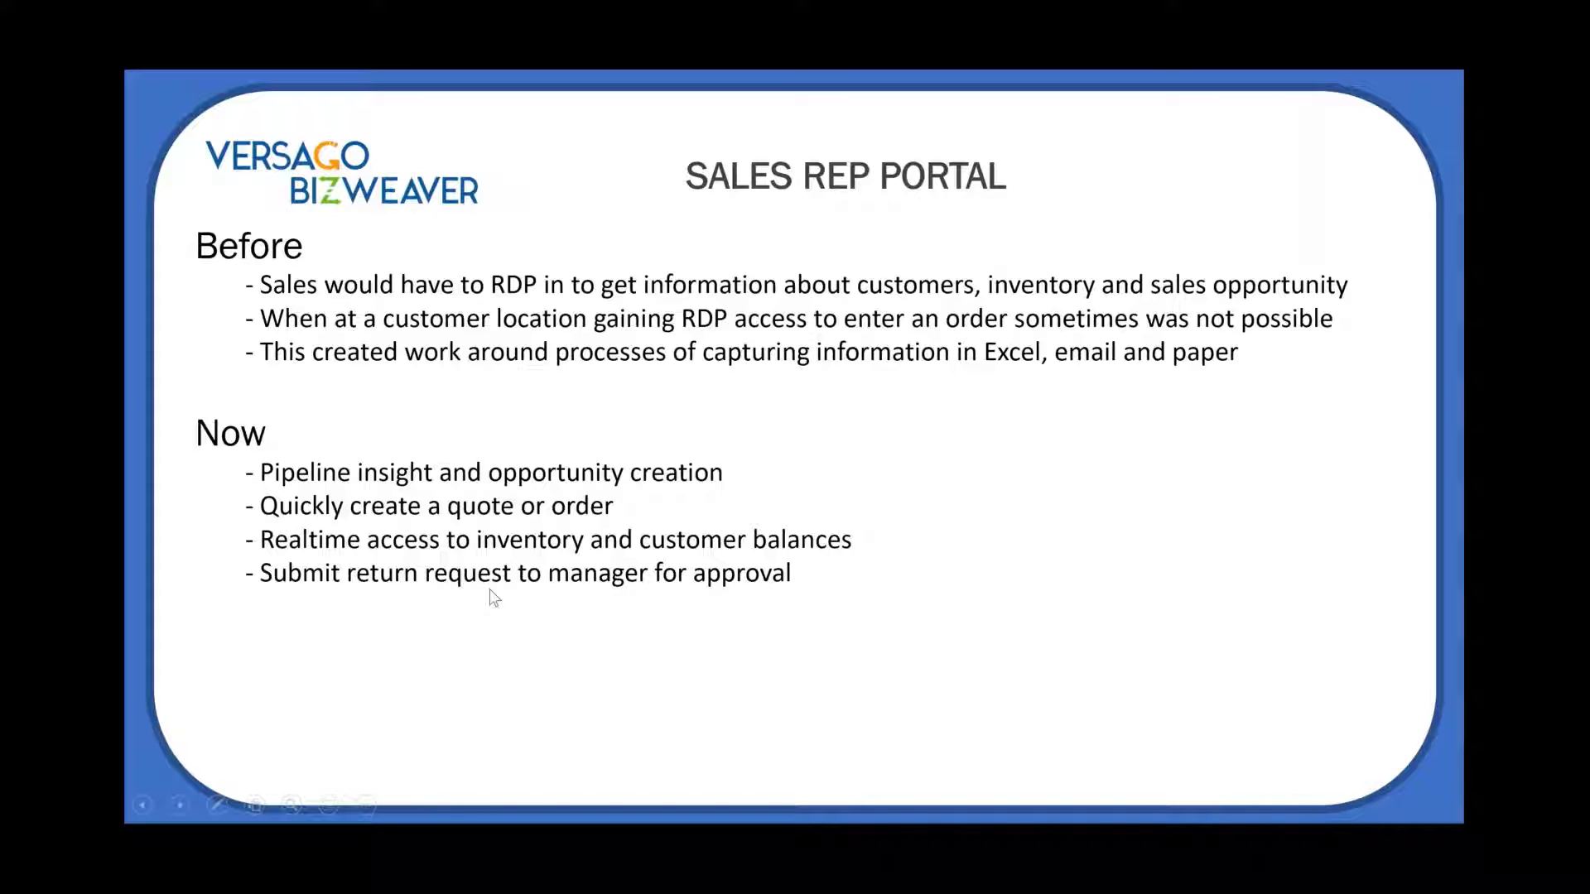
Switch from the slide back to the Versago portal in Chrome and open a new return request form.
key(alt+Tab)
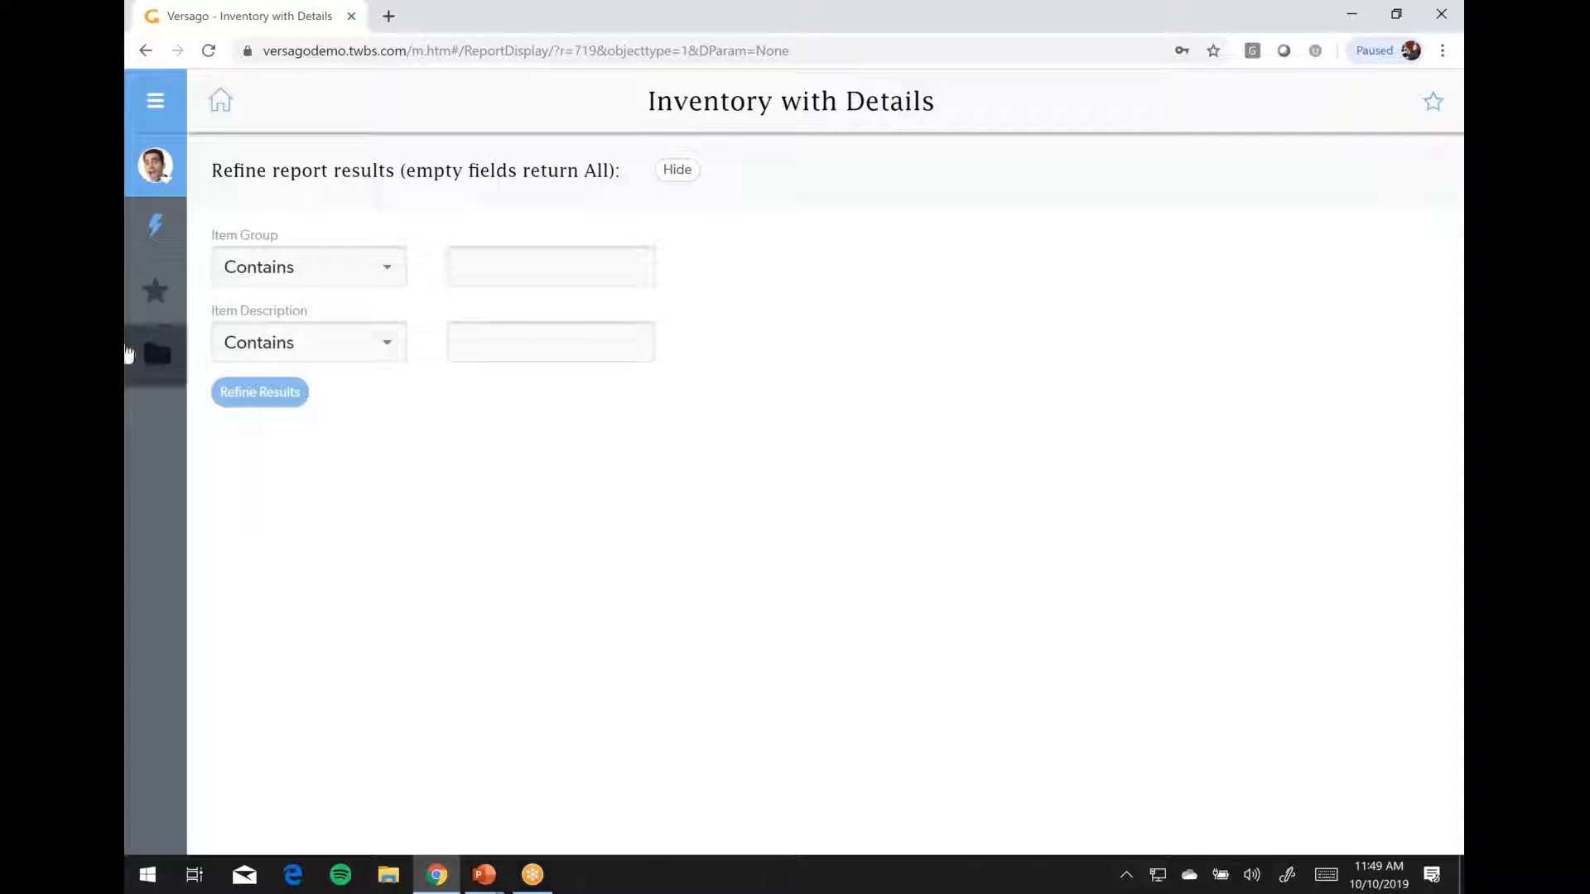
click(156, 356)
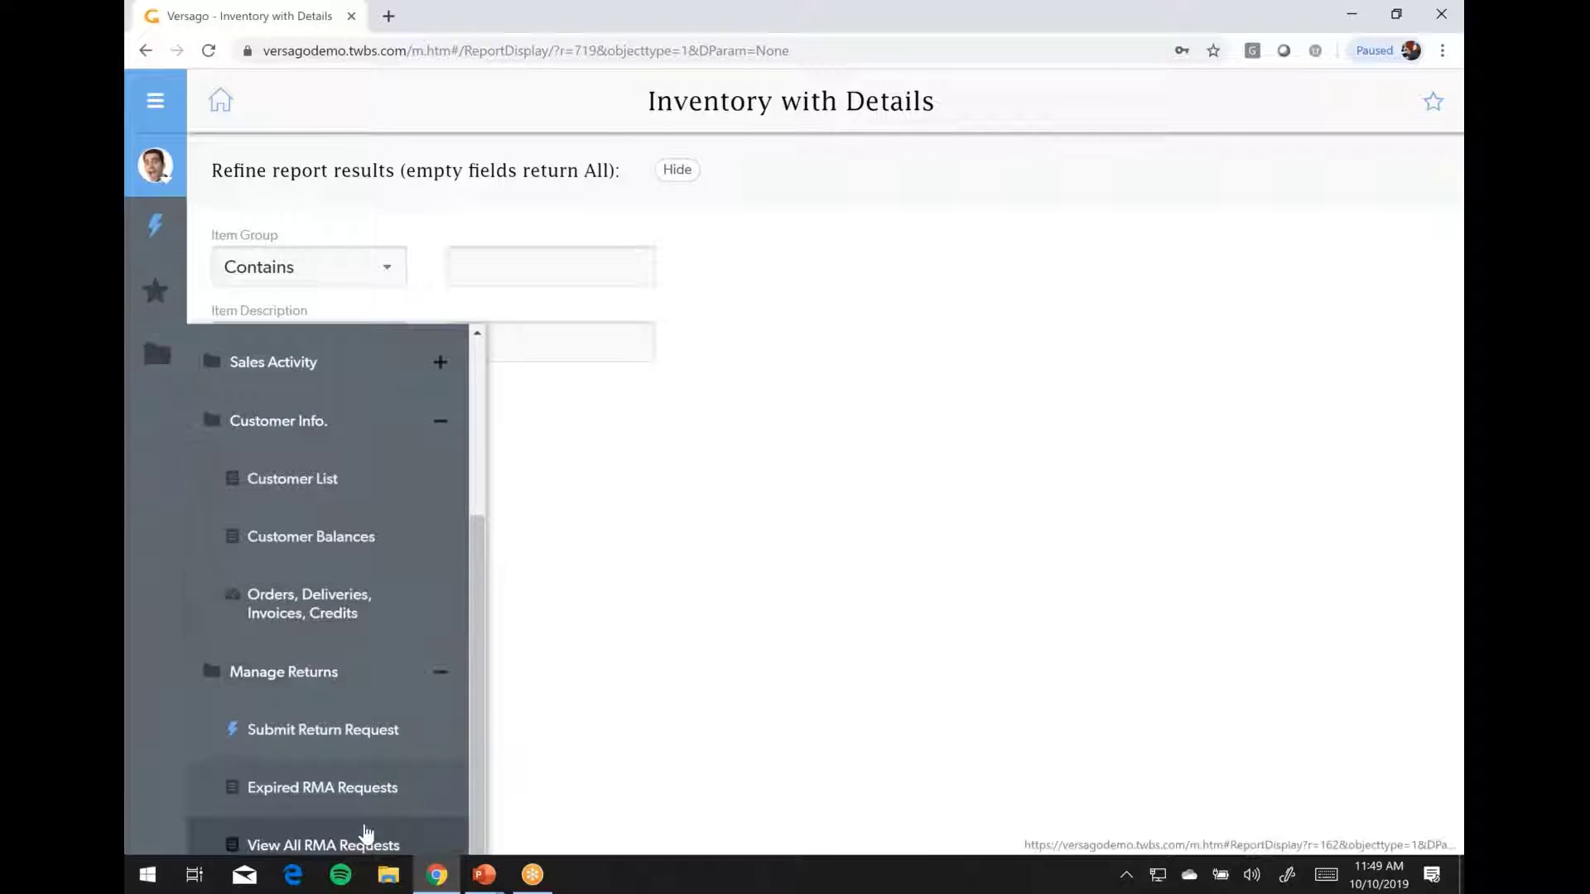
click(354, 735)
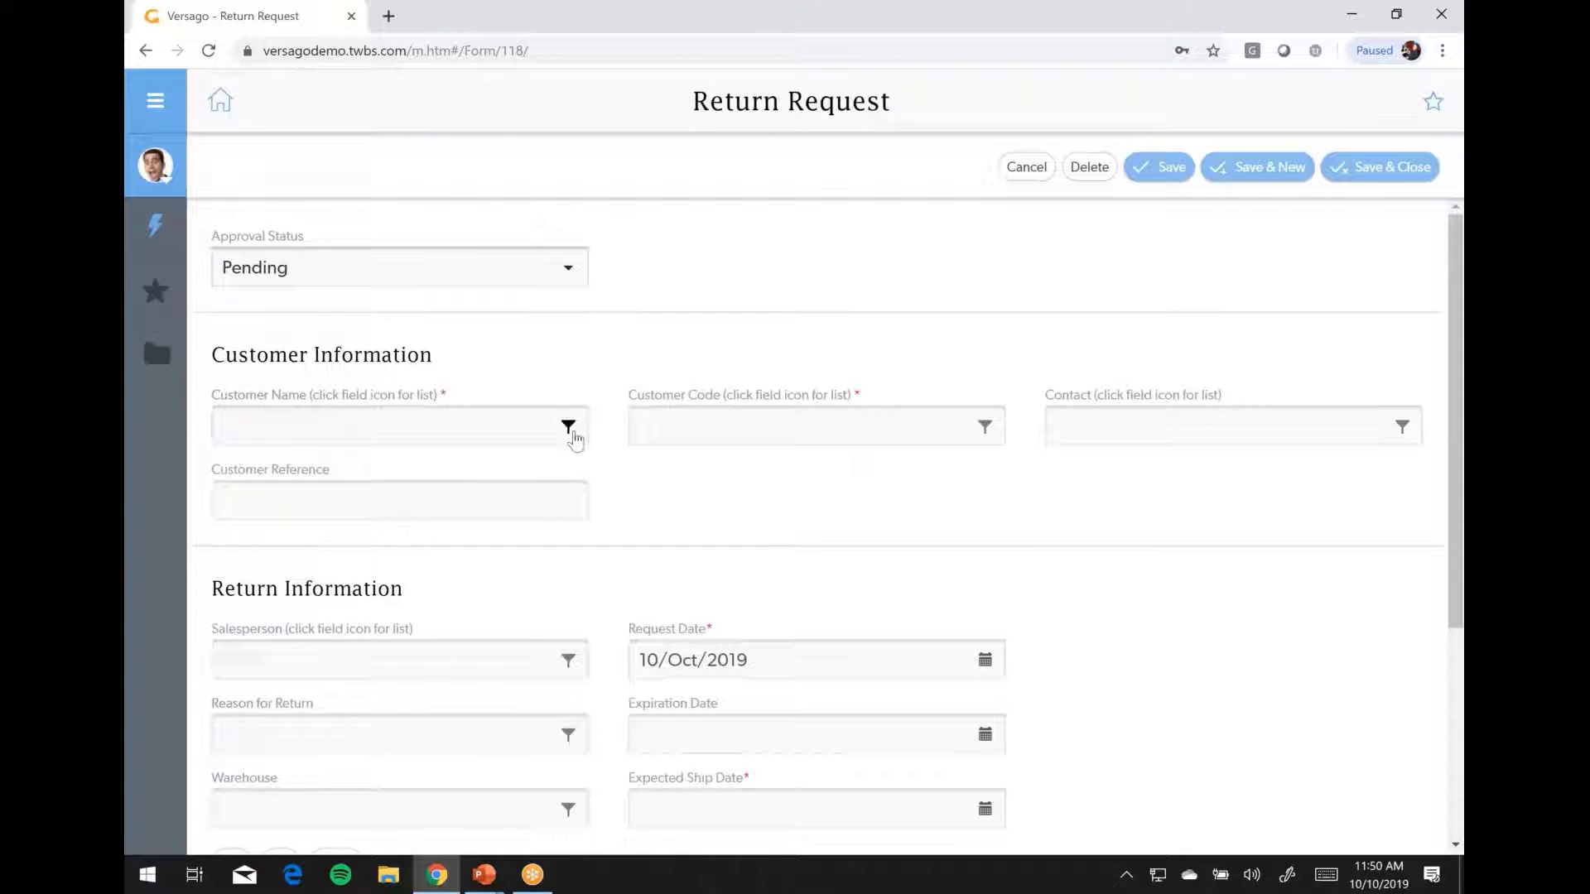
Set the return request's customer to ADA Technologies and the reason for return to Defective, and look over the form.
click(568, 426)
click(580, 403)
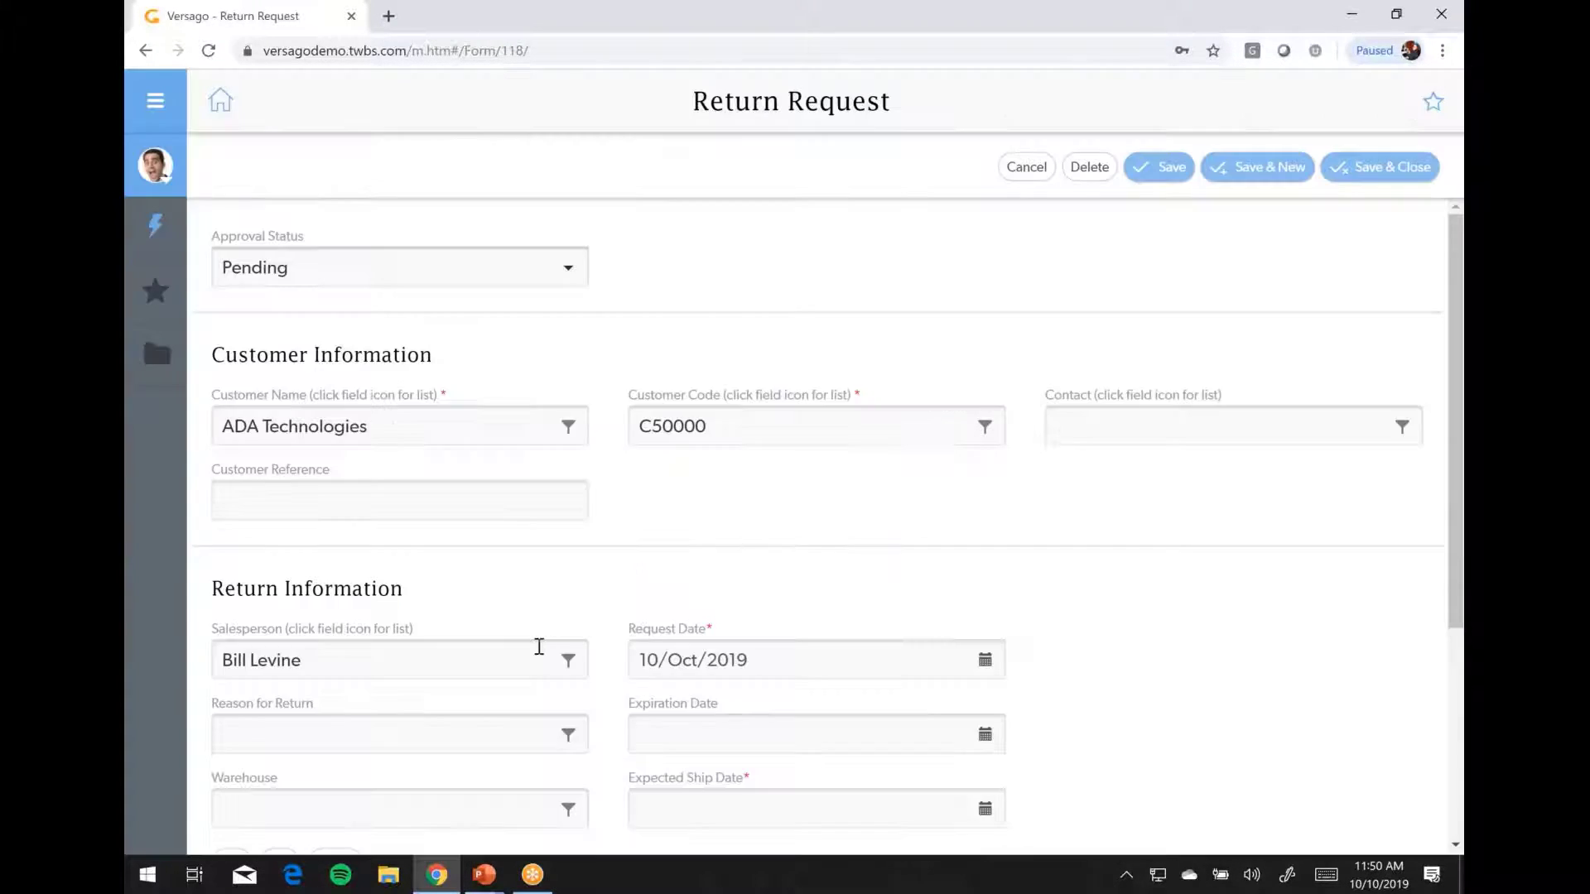
click(568, 735)
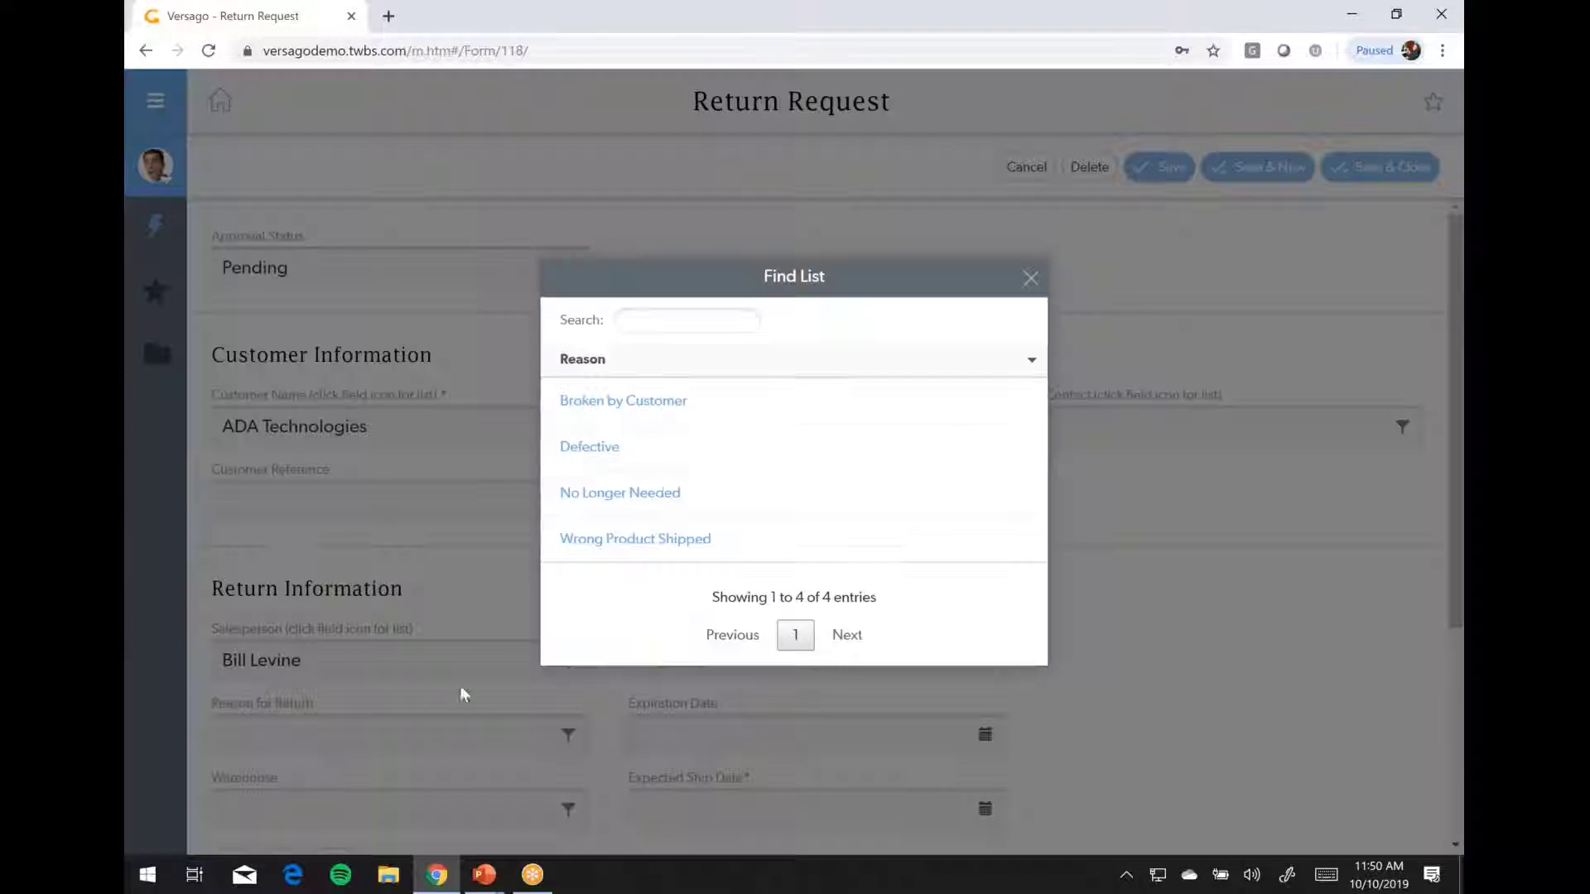
click(588, 449)
scroll(262, 610, down, 4)
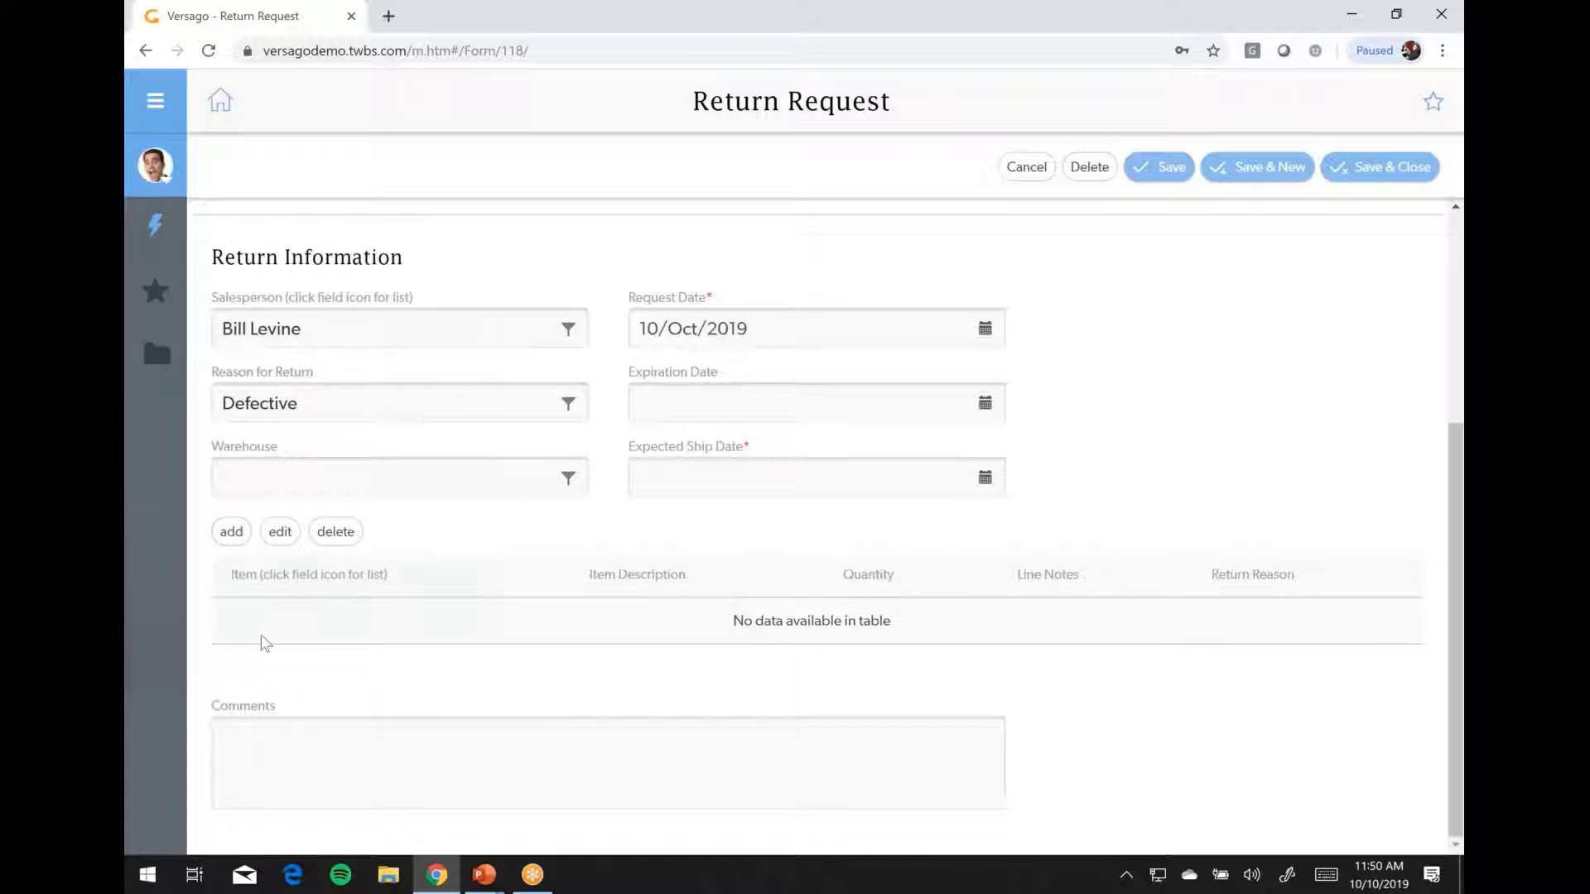
click(284, 770)
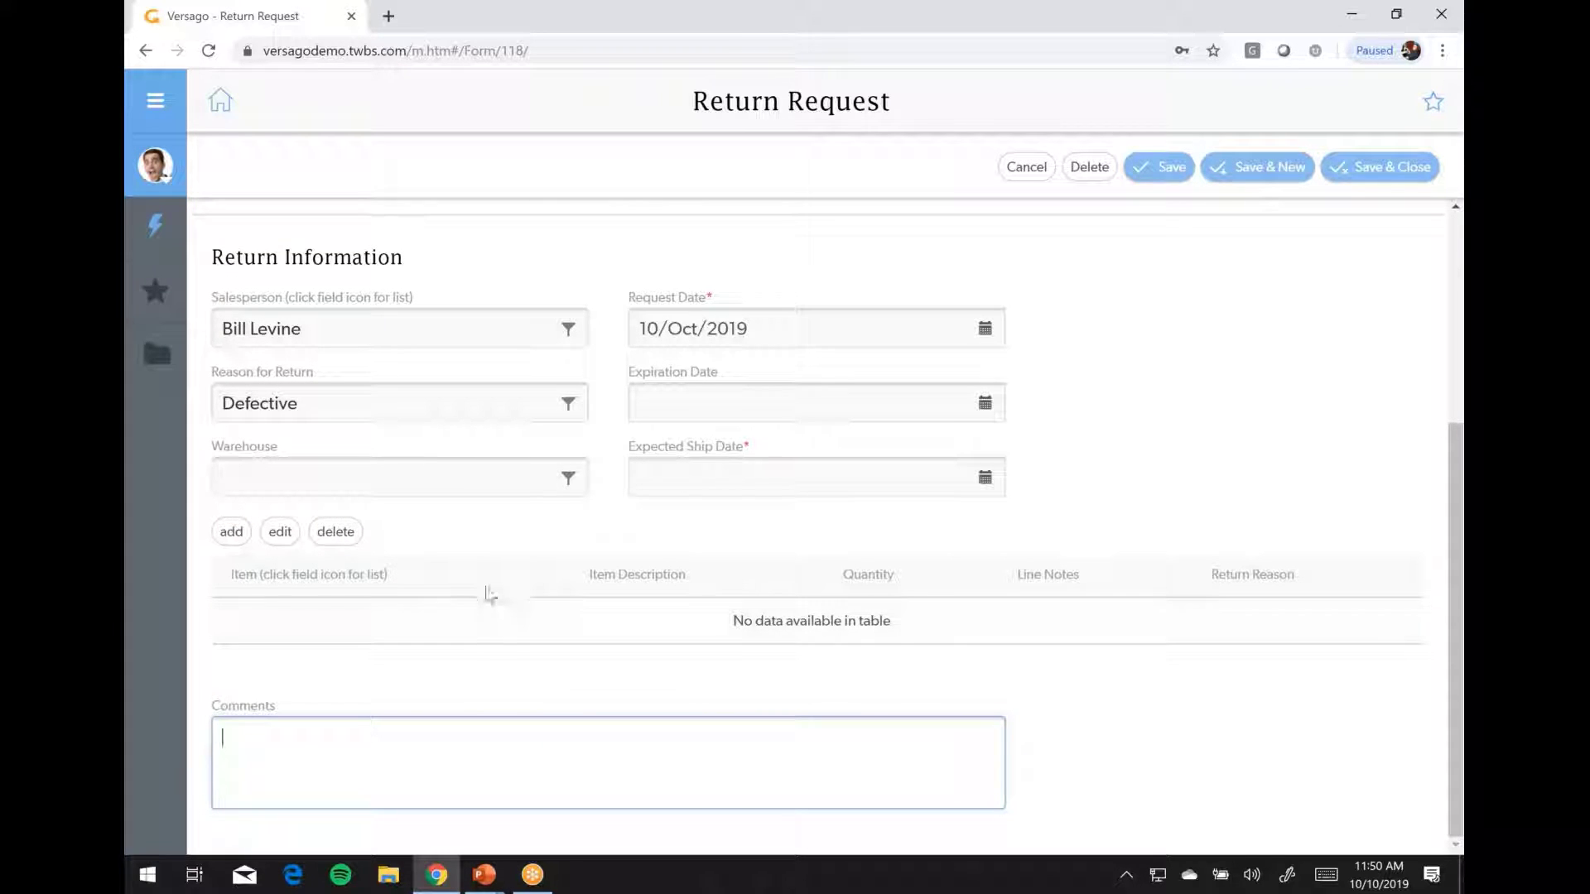
scroll(486, 621, up, 4)
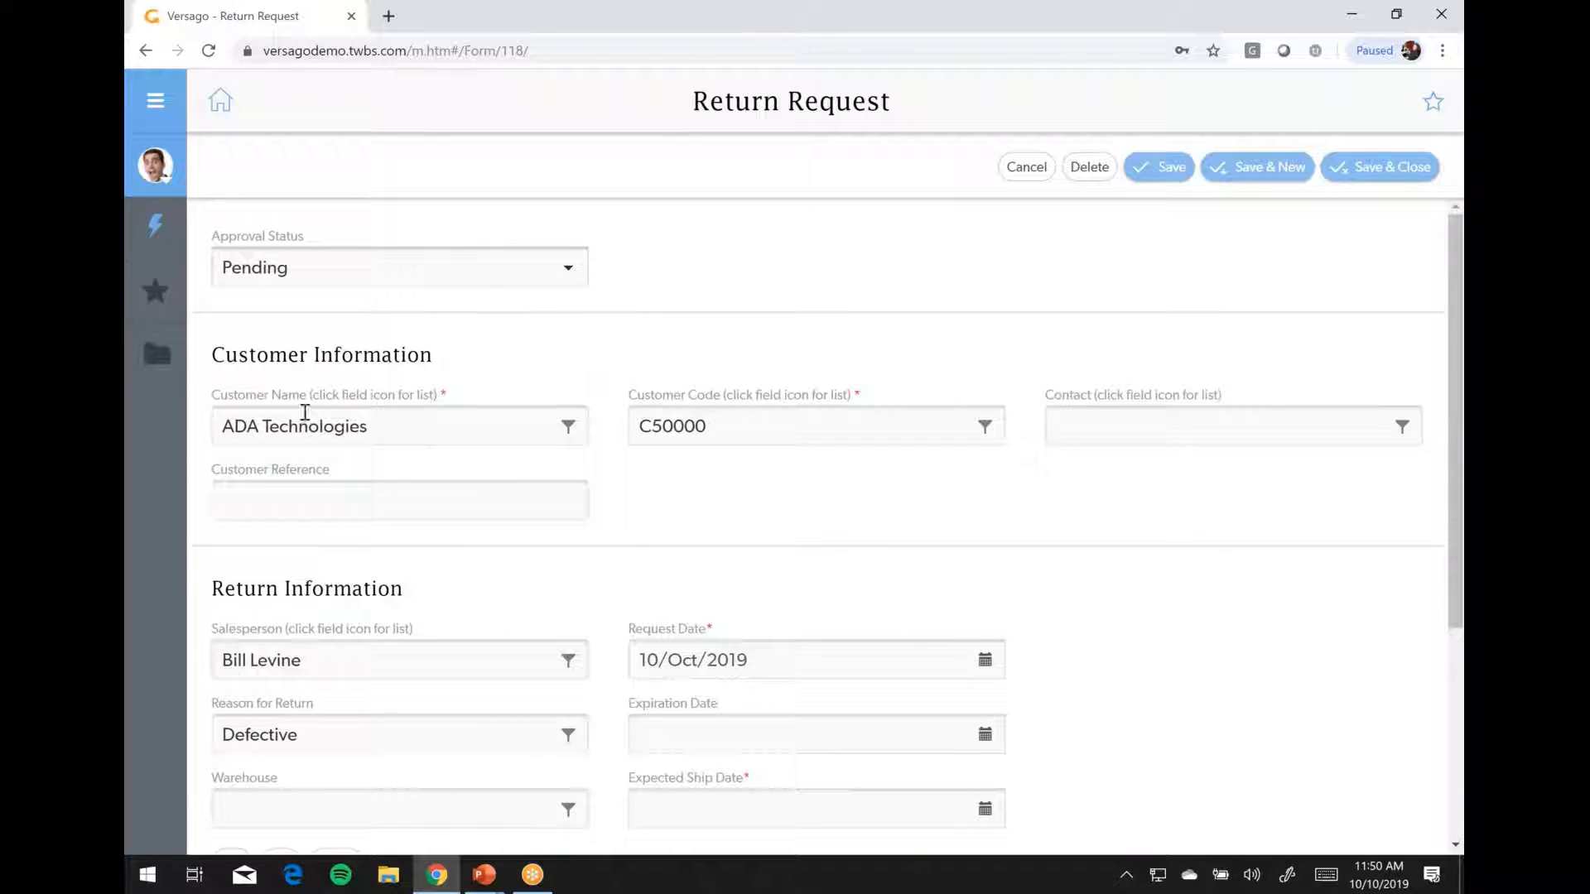
Open the View All RMA Requests report and examine the line details of the first ADA Technologies request.
click(145, 358)
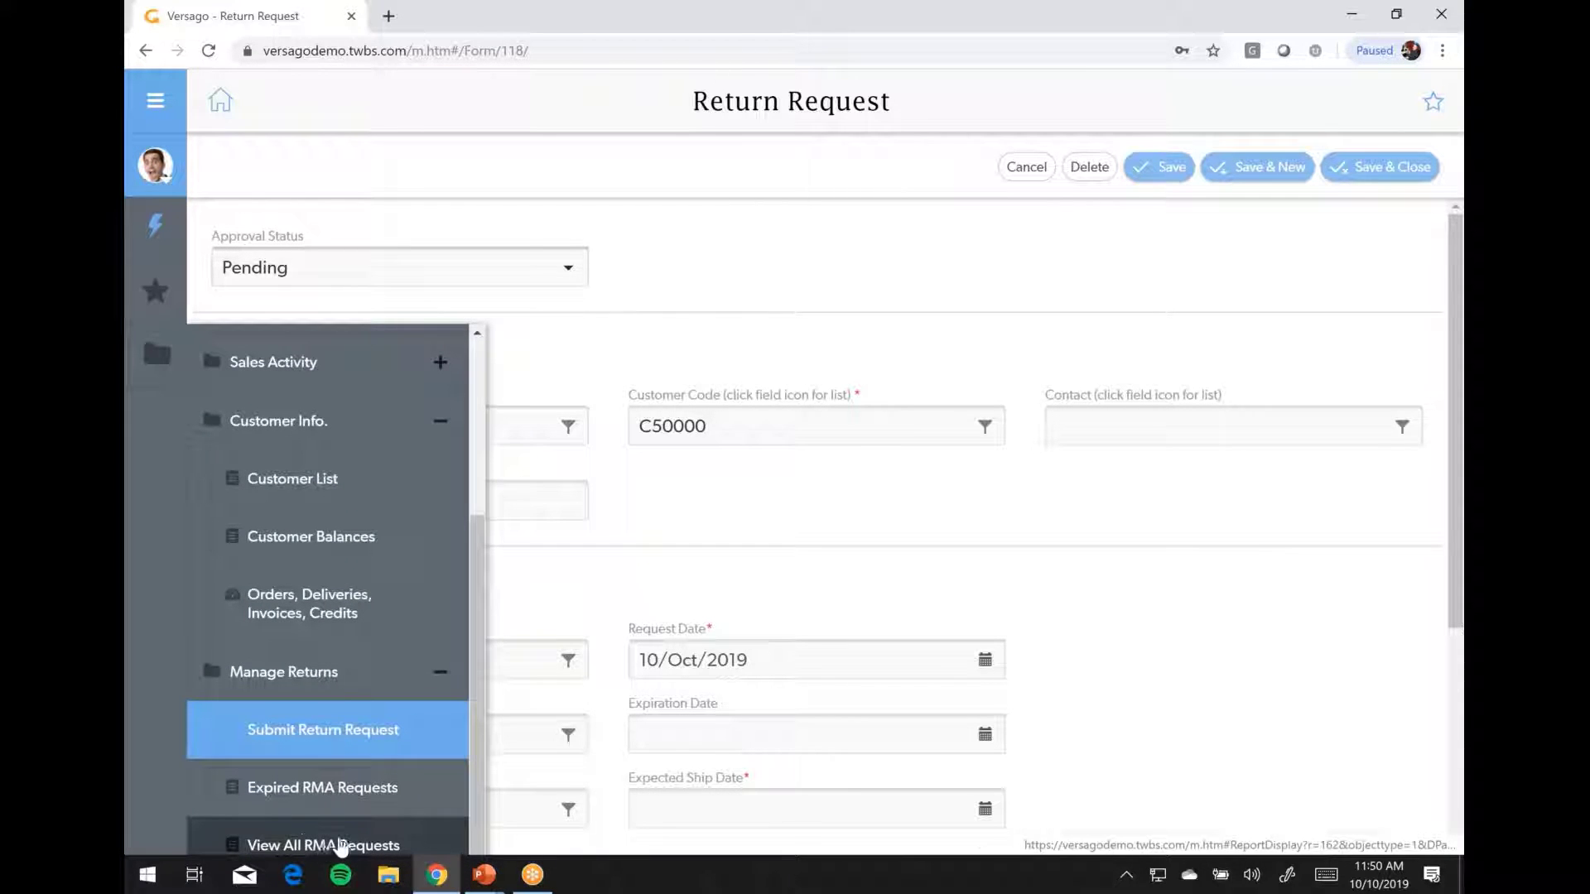
click(338, 847)
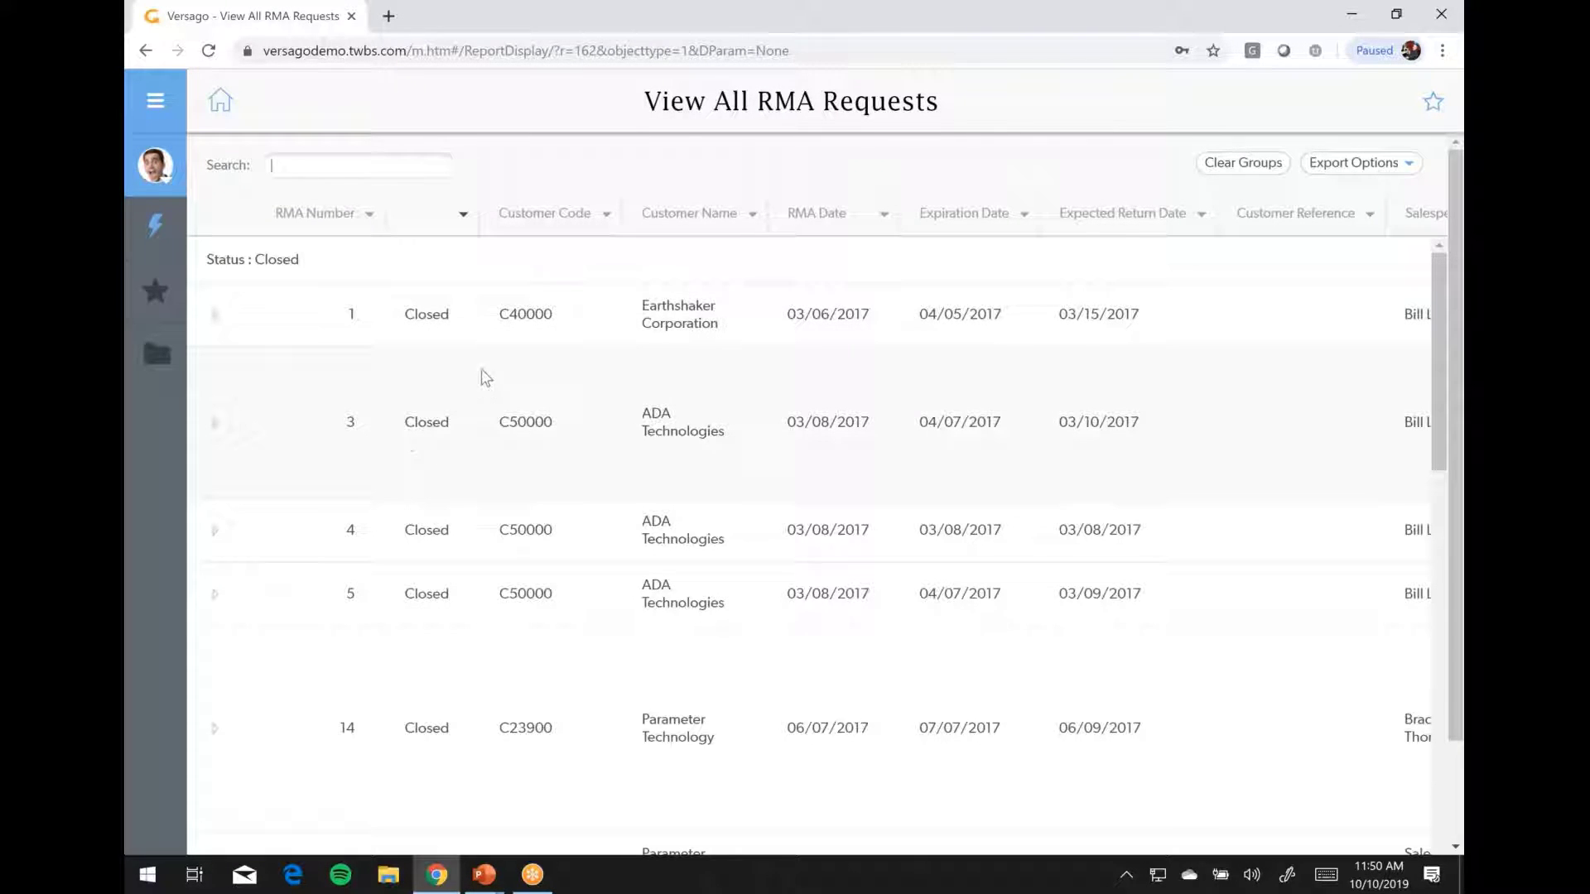
click(214, 424)
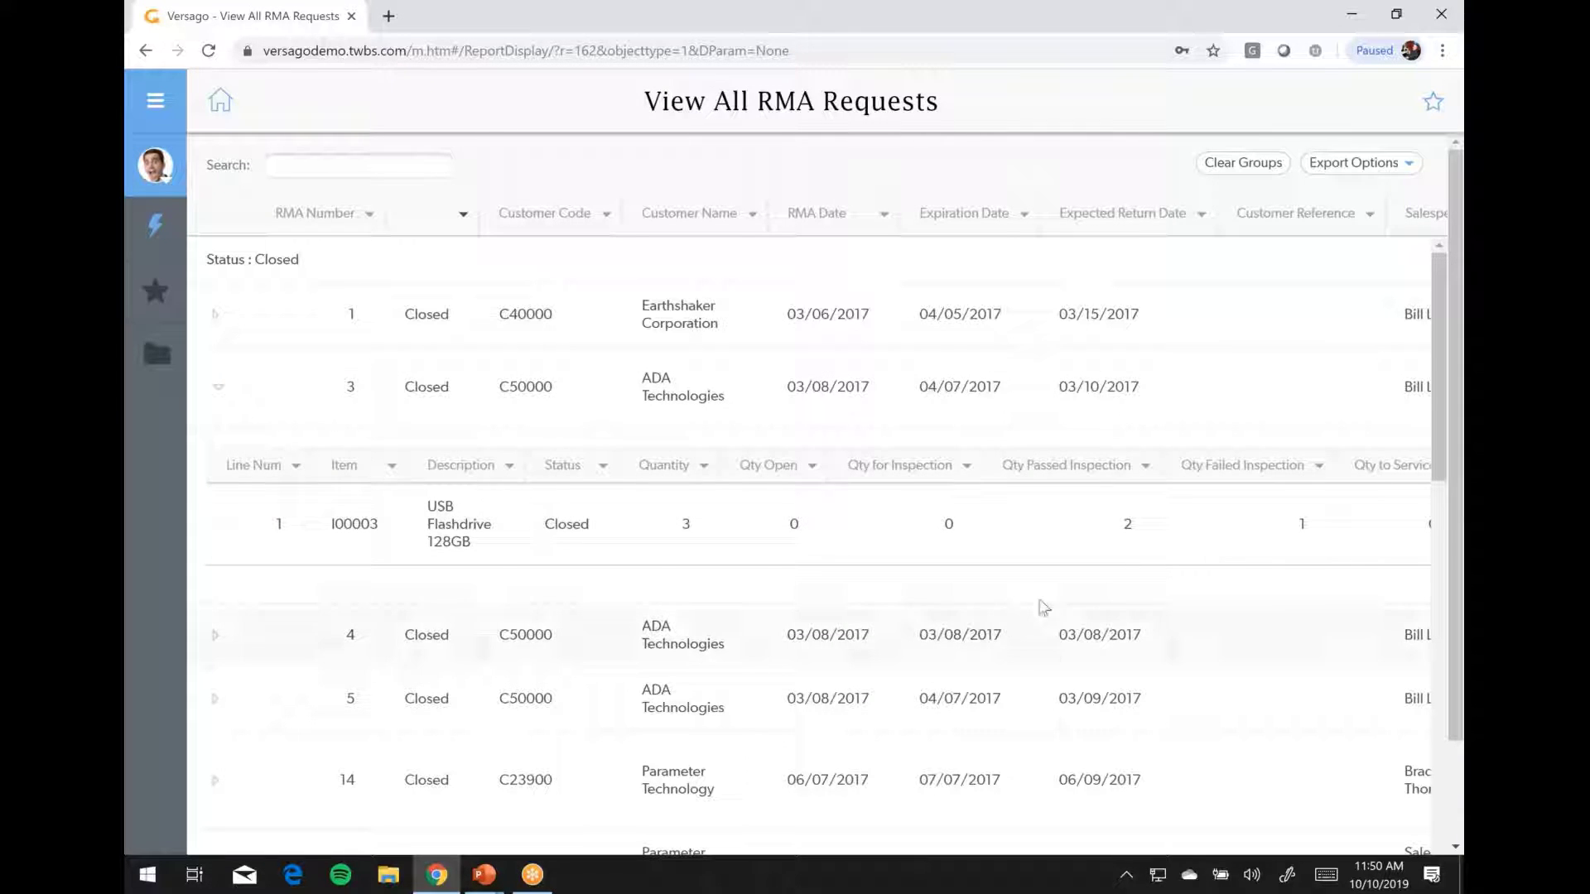
scroll(1053, 596, right, 5)
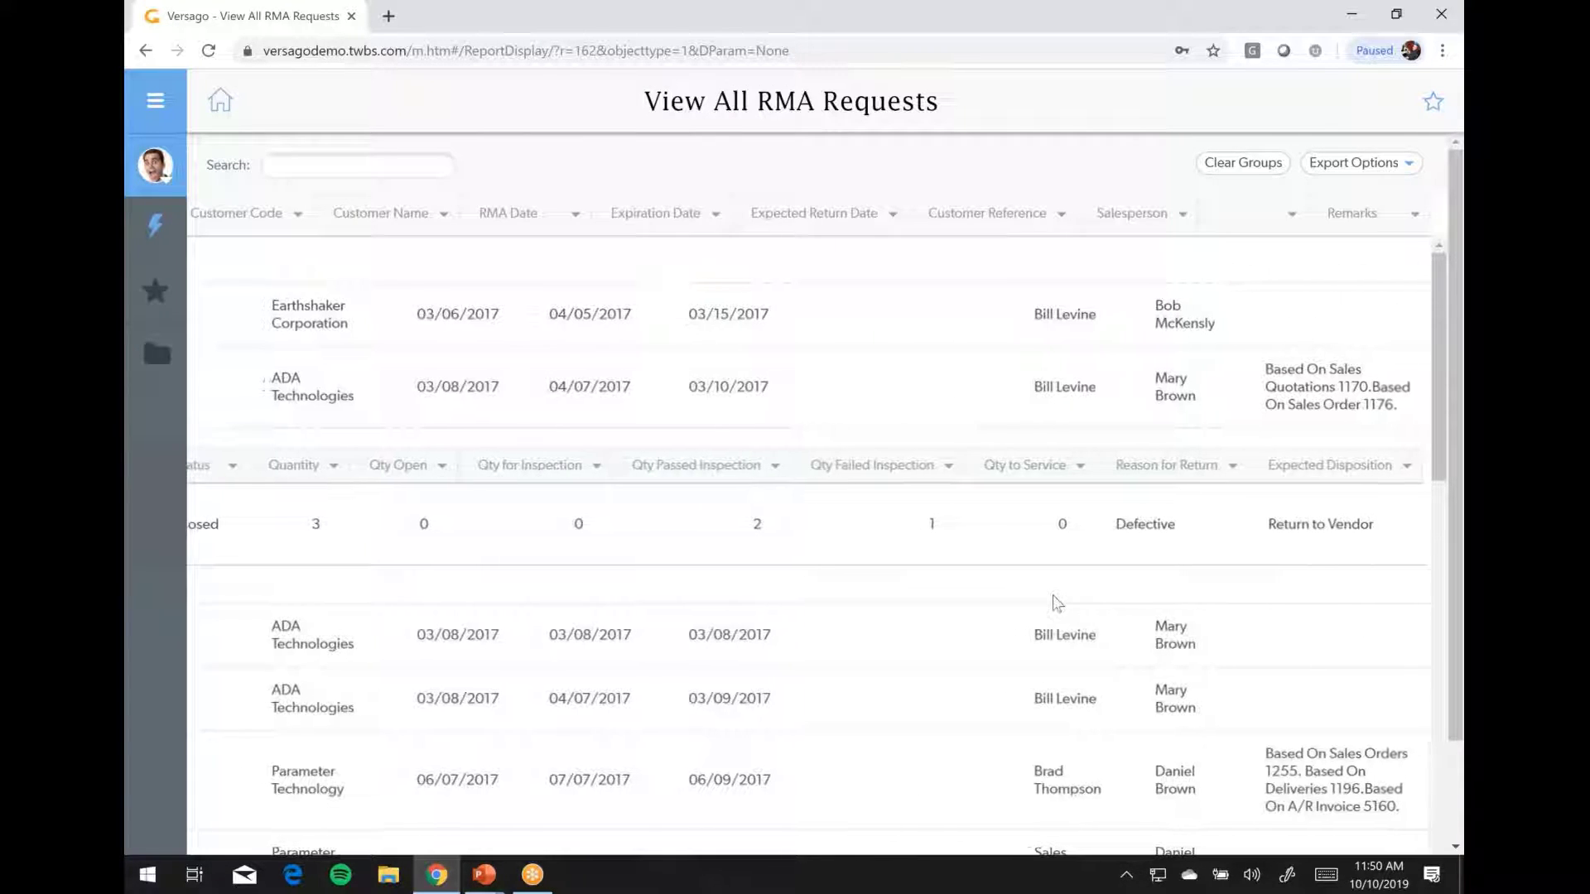
scroll(1052, 594, left, 5)
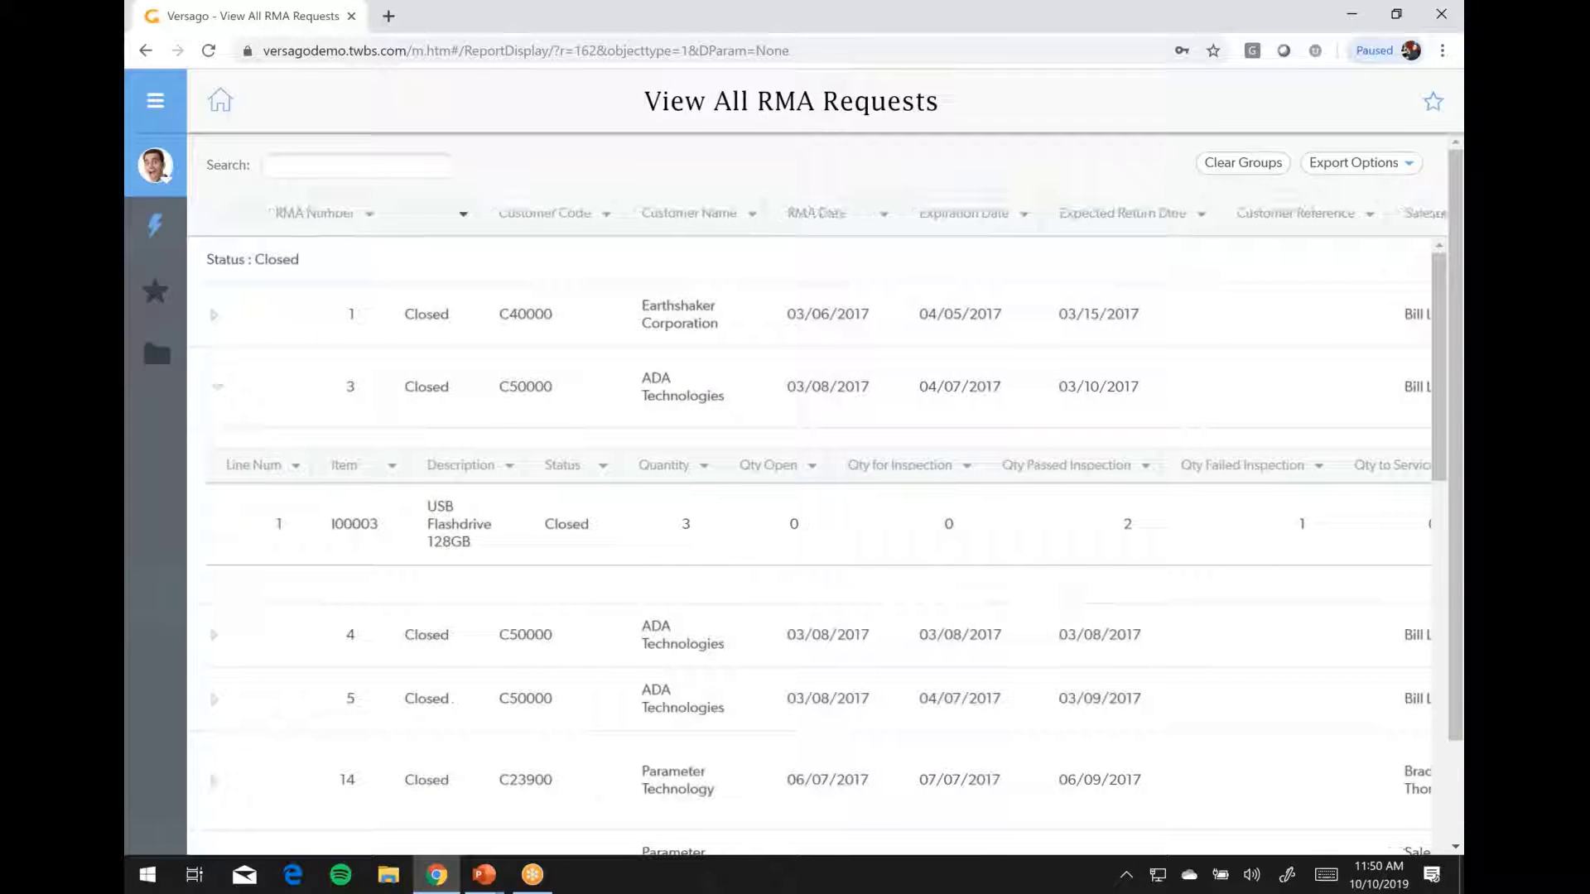
Examine the line details of the Earthshaker Corporation request and collapse both expanded requests.
click(214, 315)
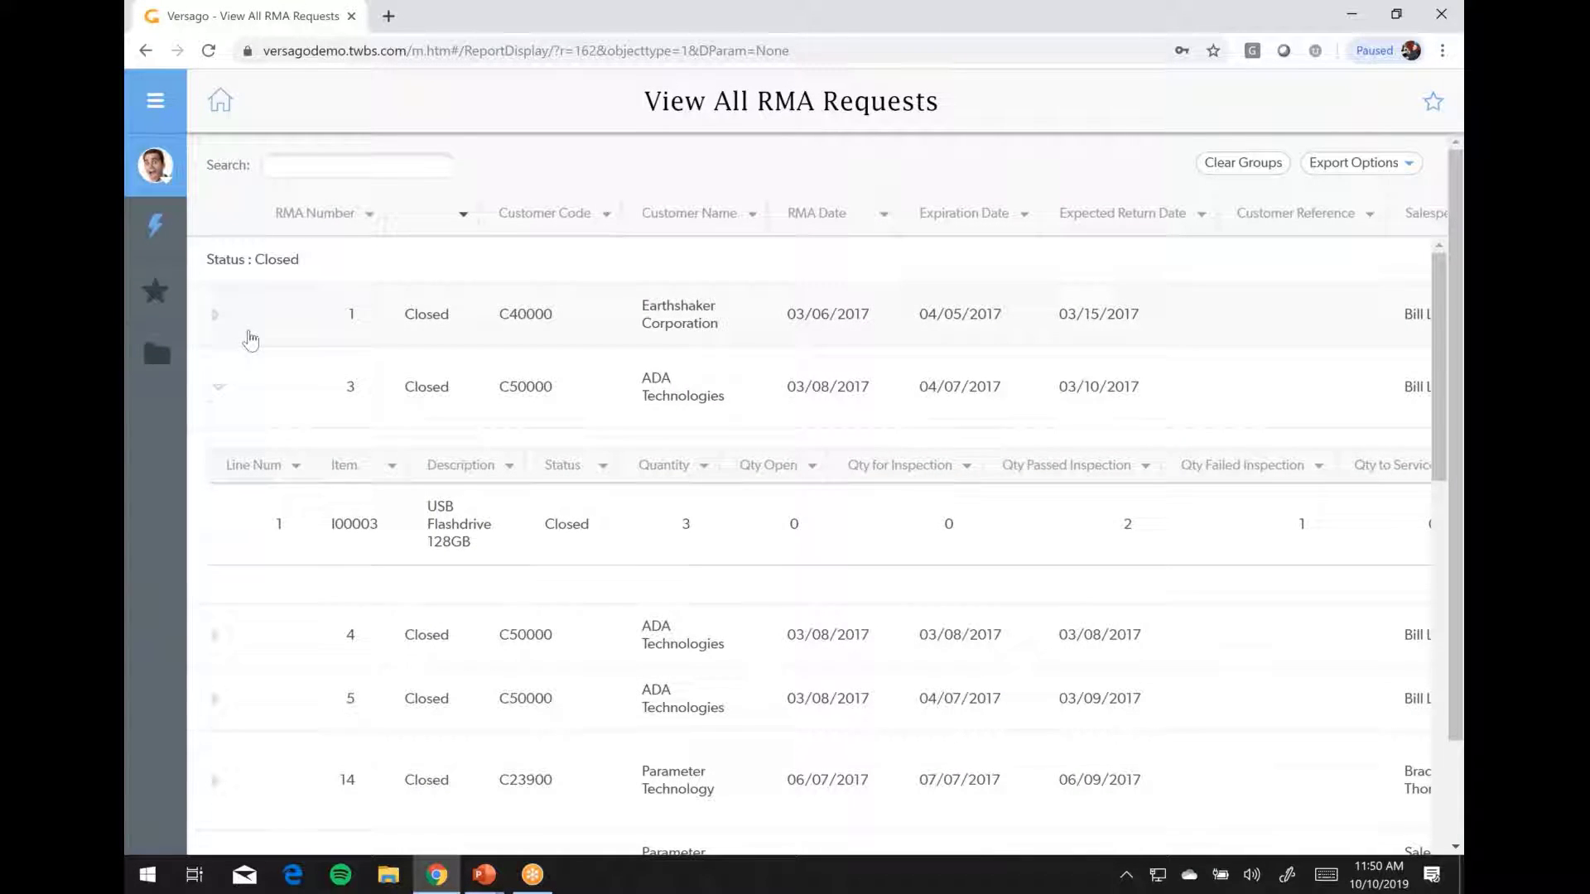
scroll(847, 443, right, 5)
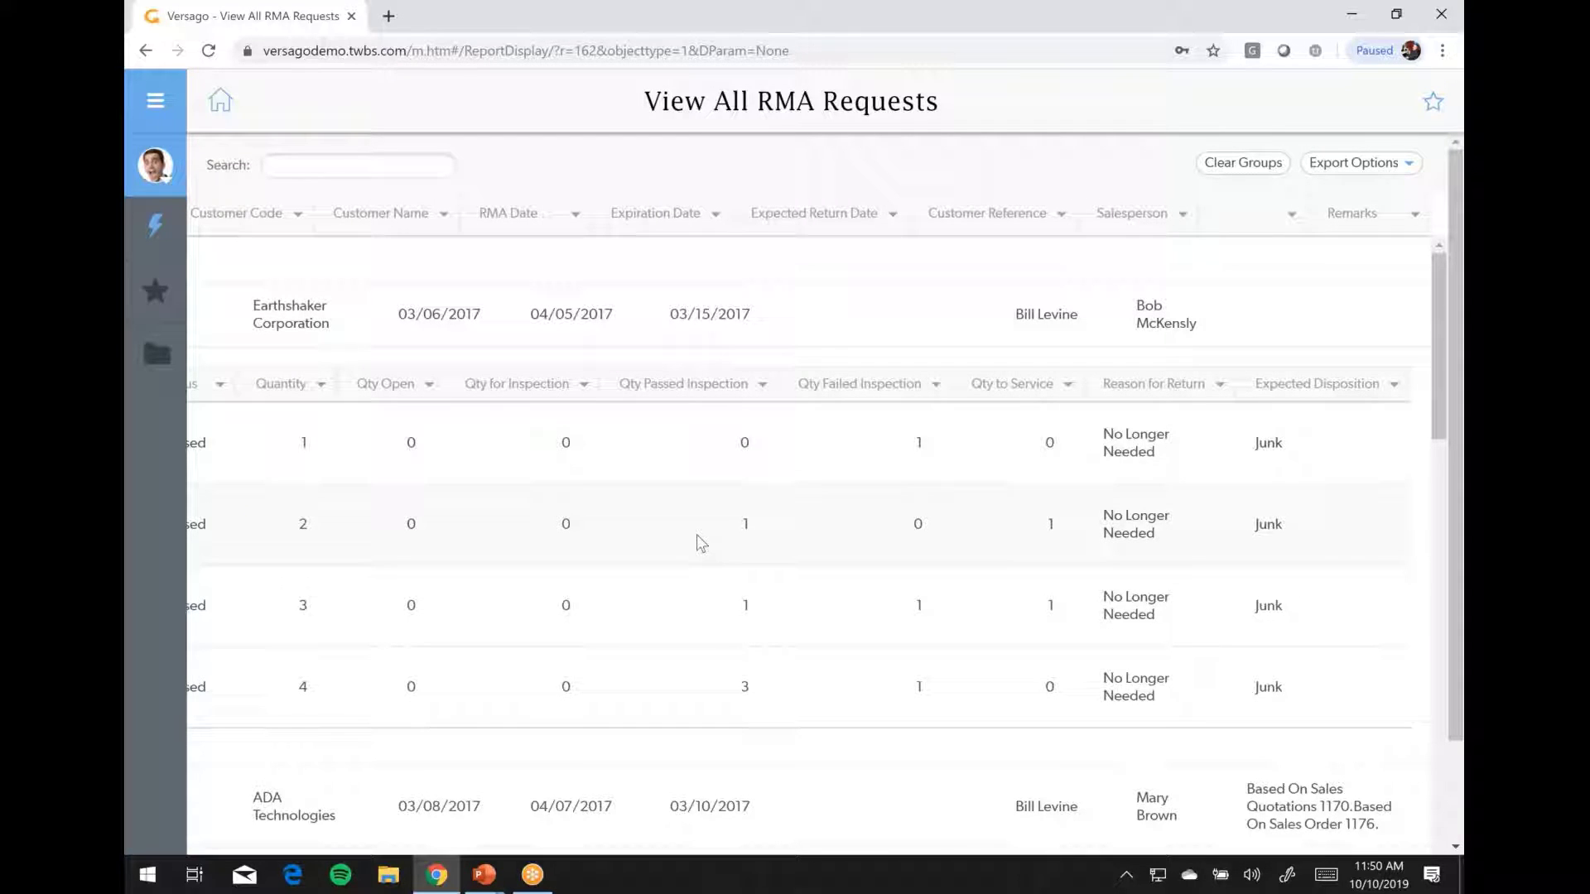
scroll(697, 534, left, 5)
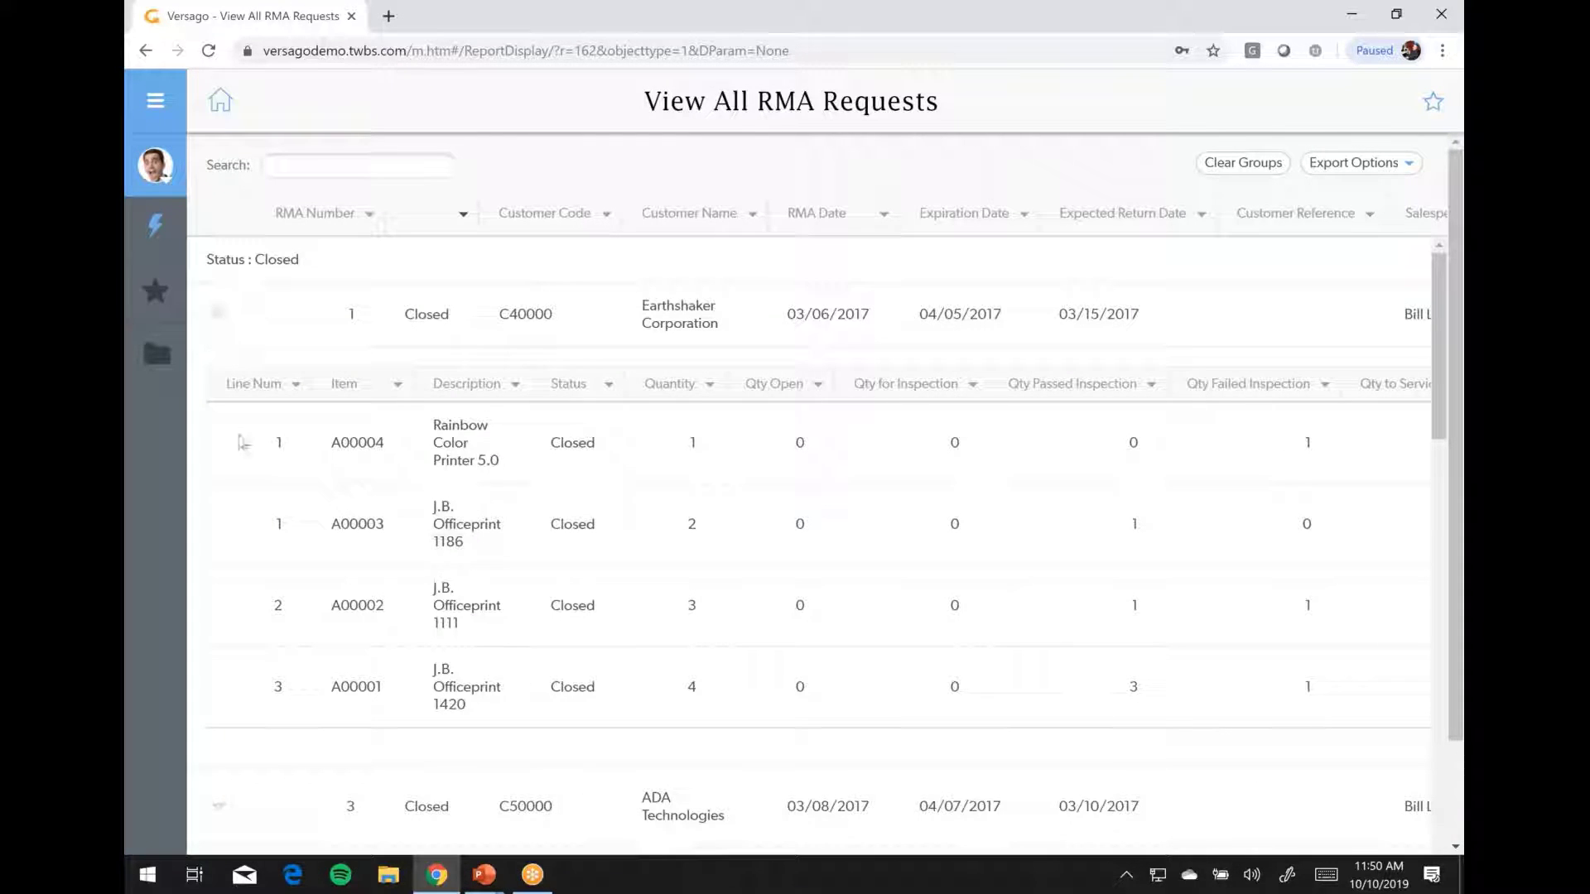
click(221, 318)
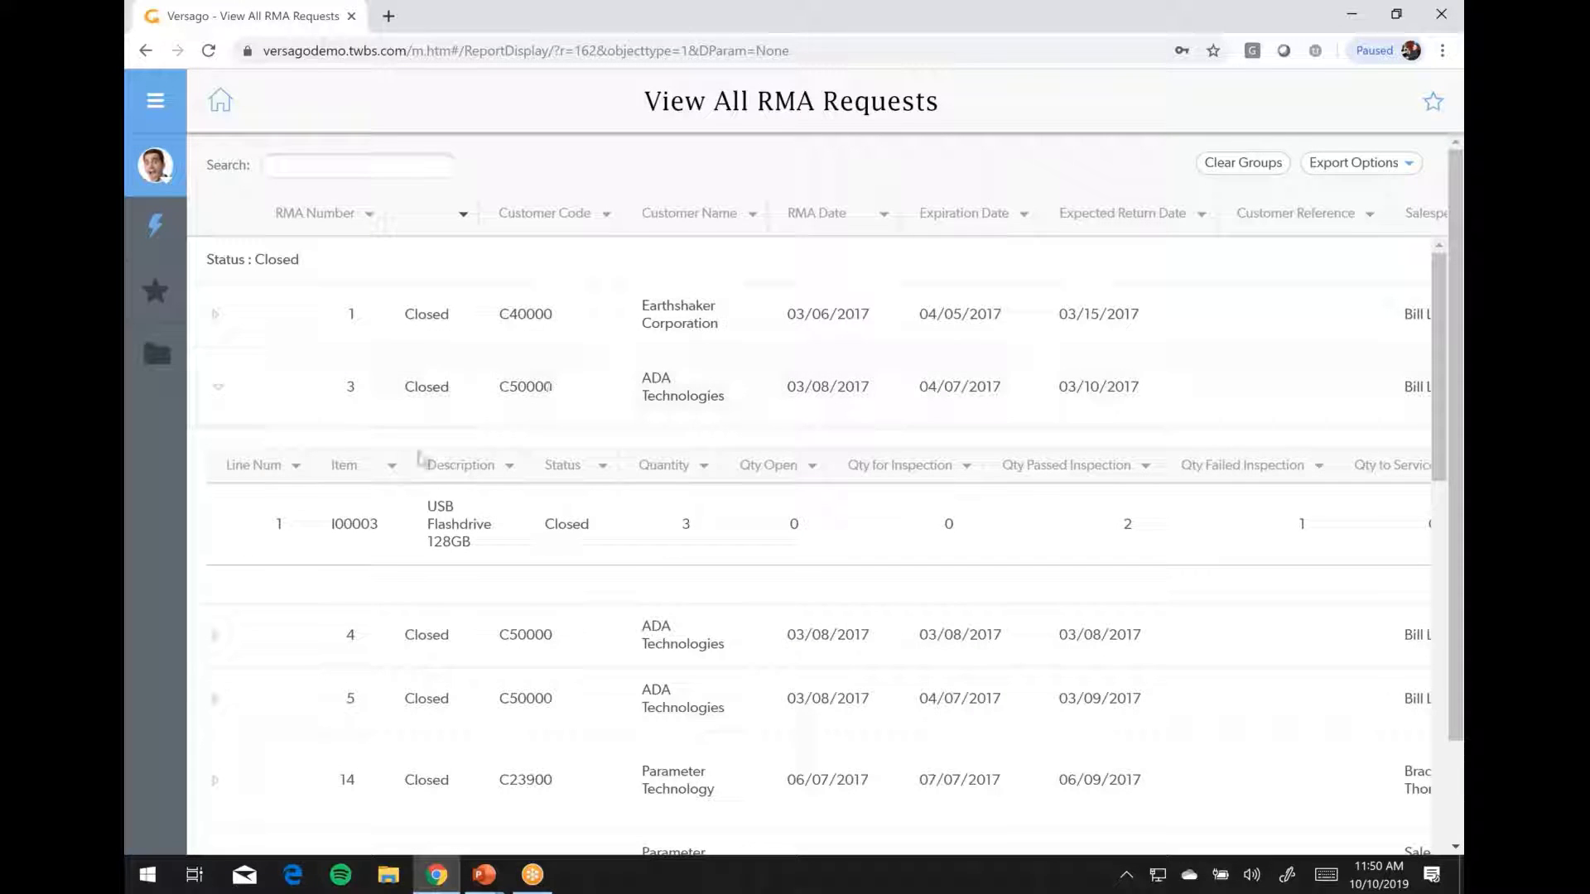
click(222, 396)
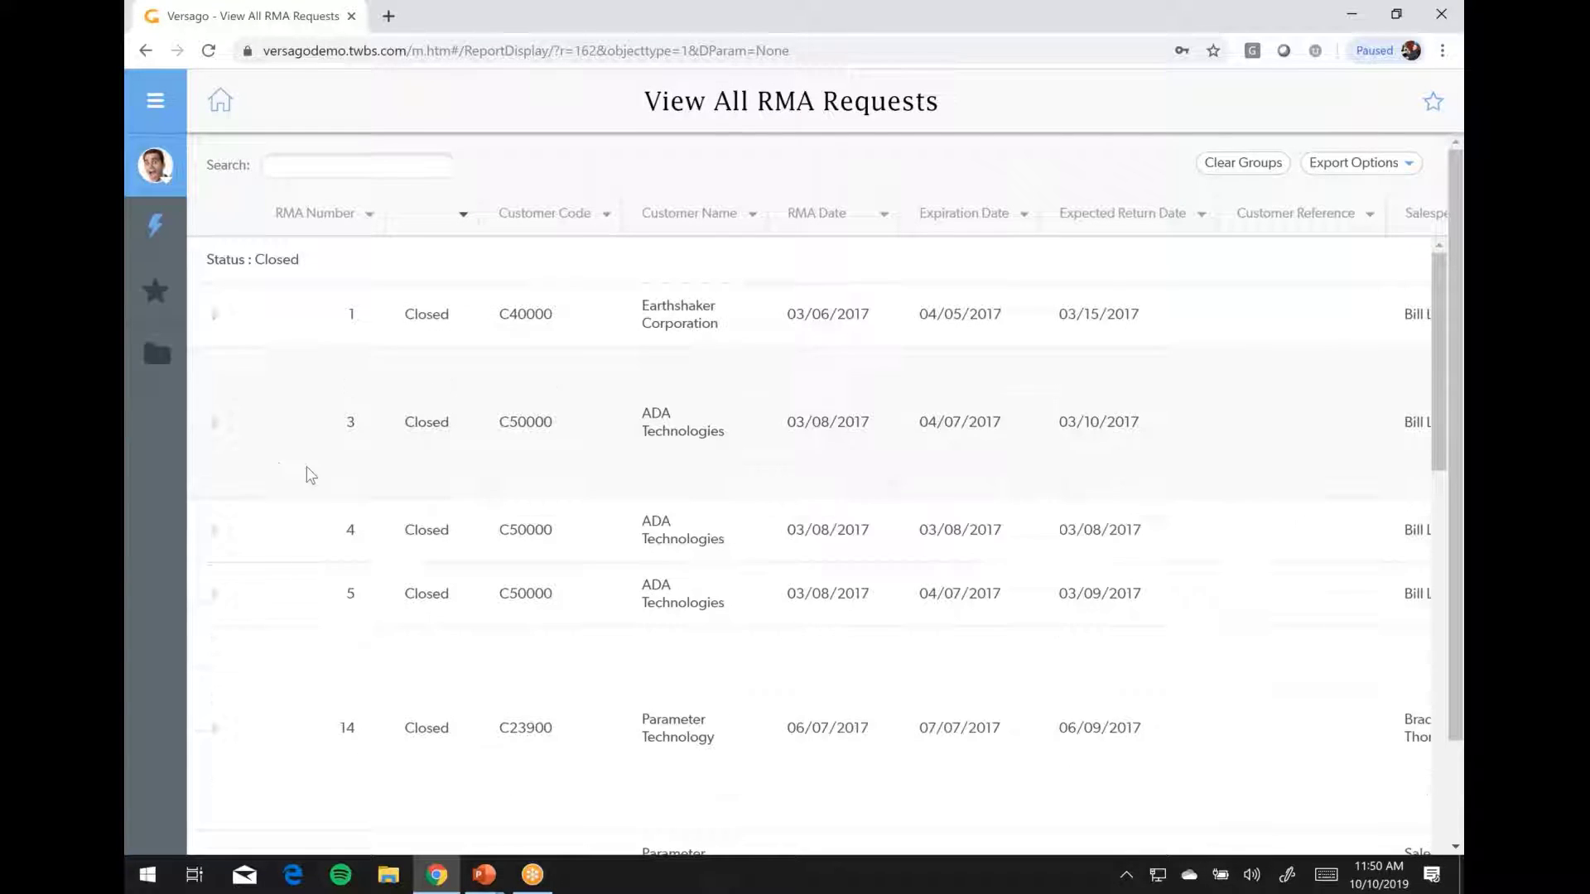
Open the Expired RMA Requests report, and reveal the Benefits section on the Sales Rep Portal slide in PowerPoint.
click(154, 363)
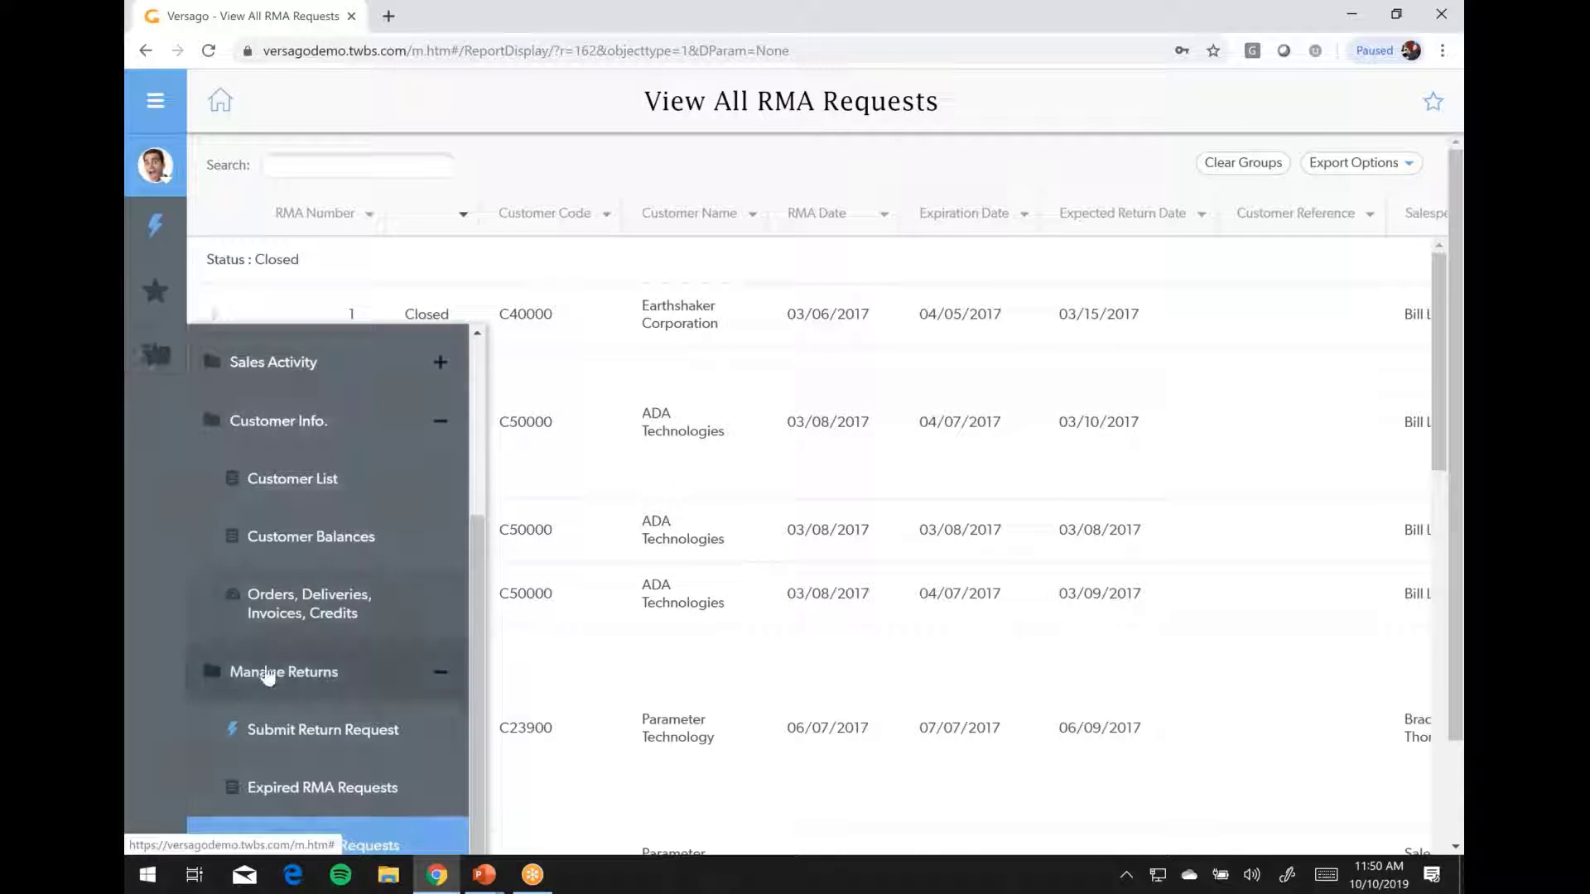
click(272, 791)
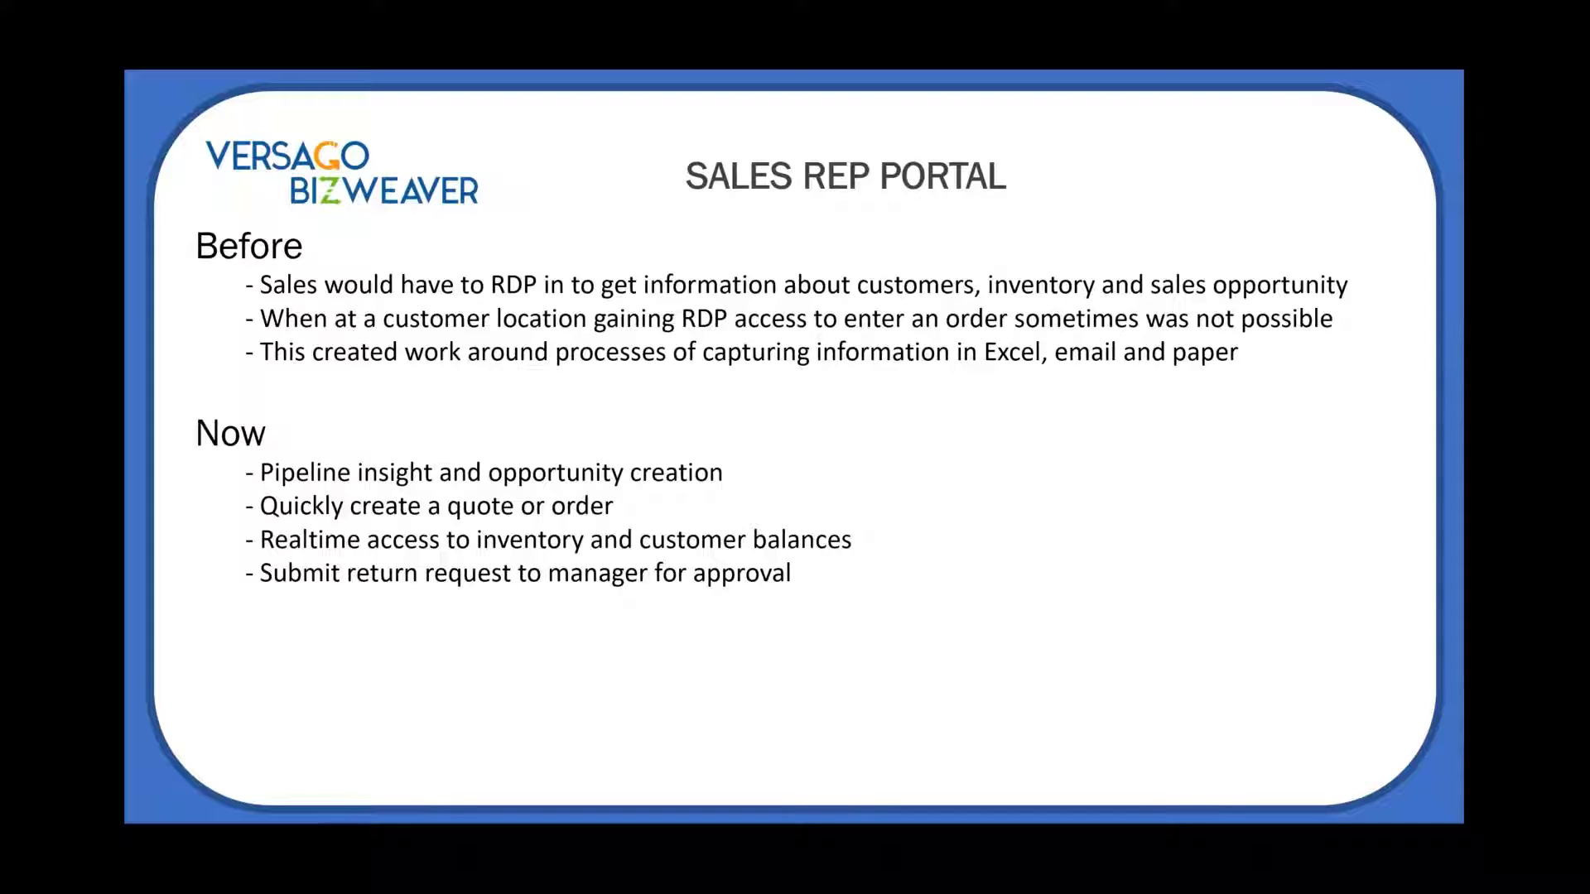
key(Right)
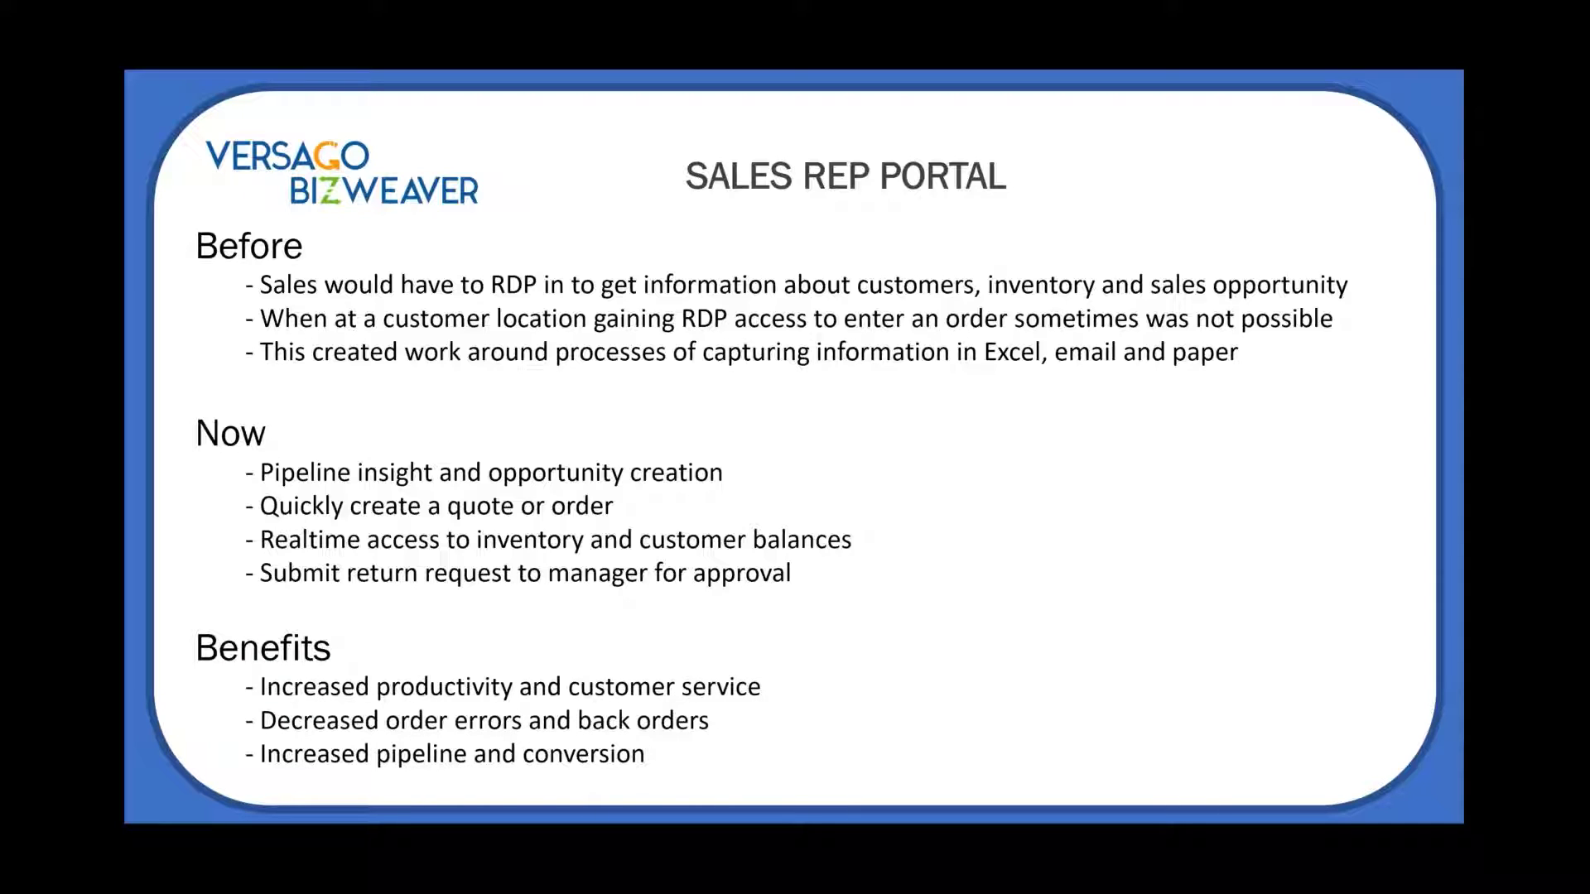